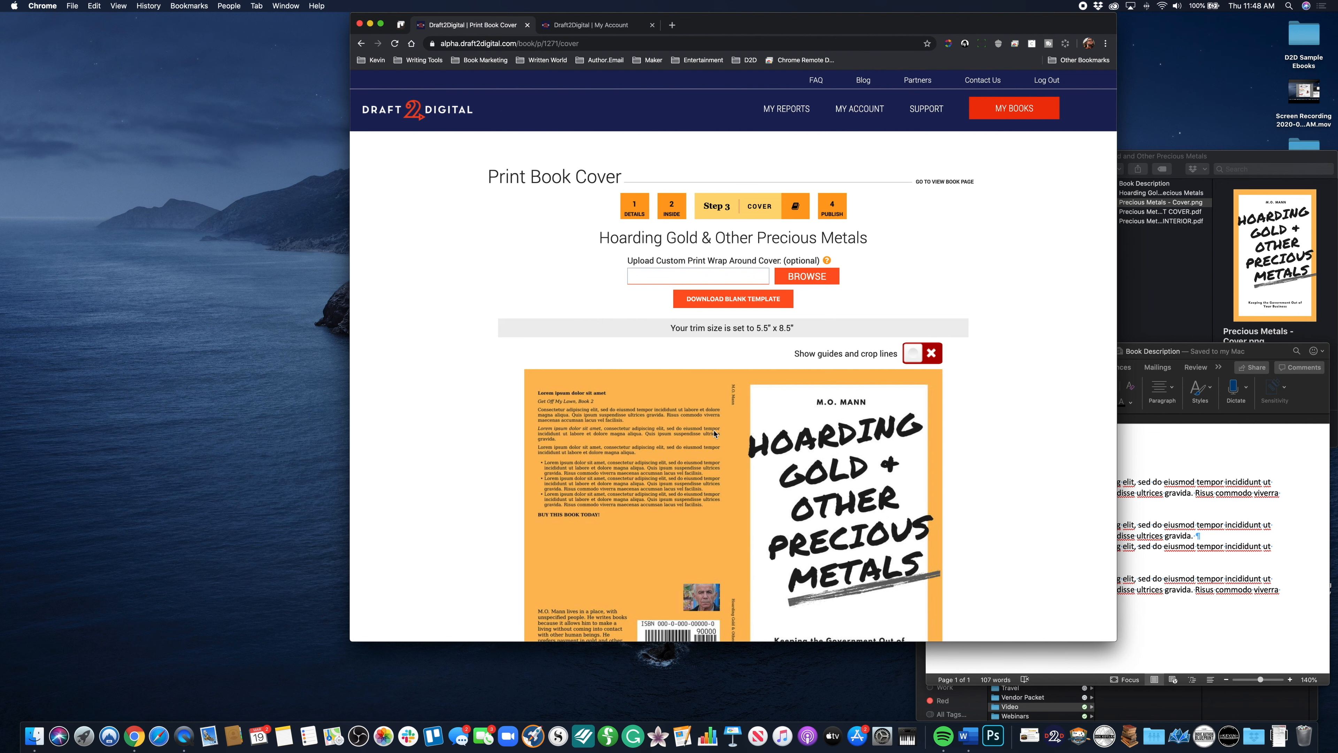
- Look over the Print Book Cover page, from the custom wraparound upload options through the cover preview to the cover settings
scroll(849, 385, "down", 10)
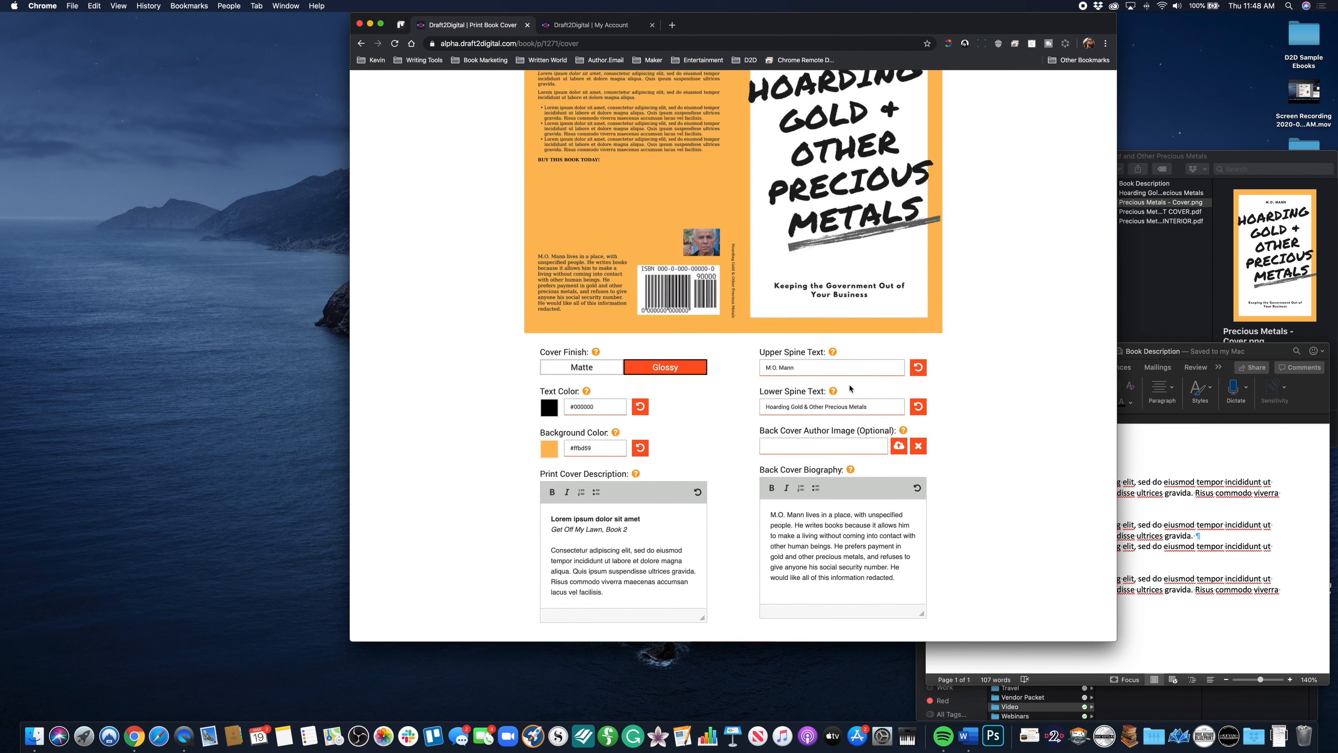
scroll(849, 384, "up", 10)
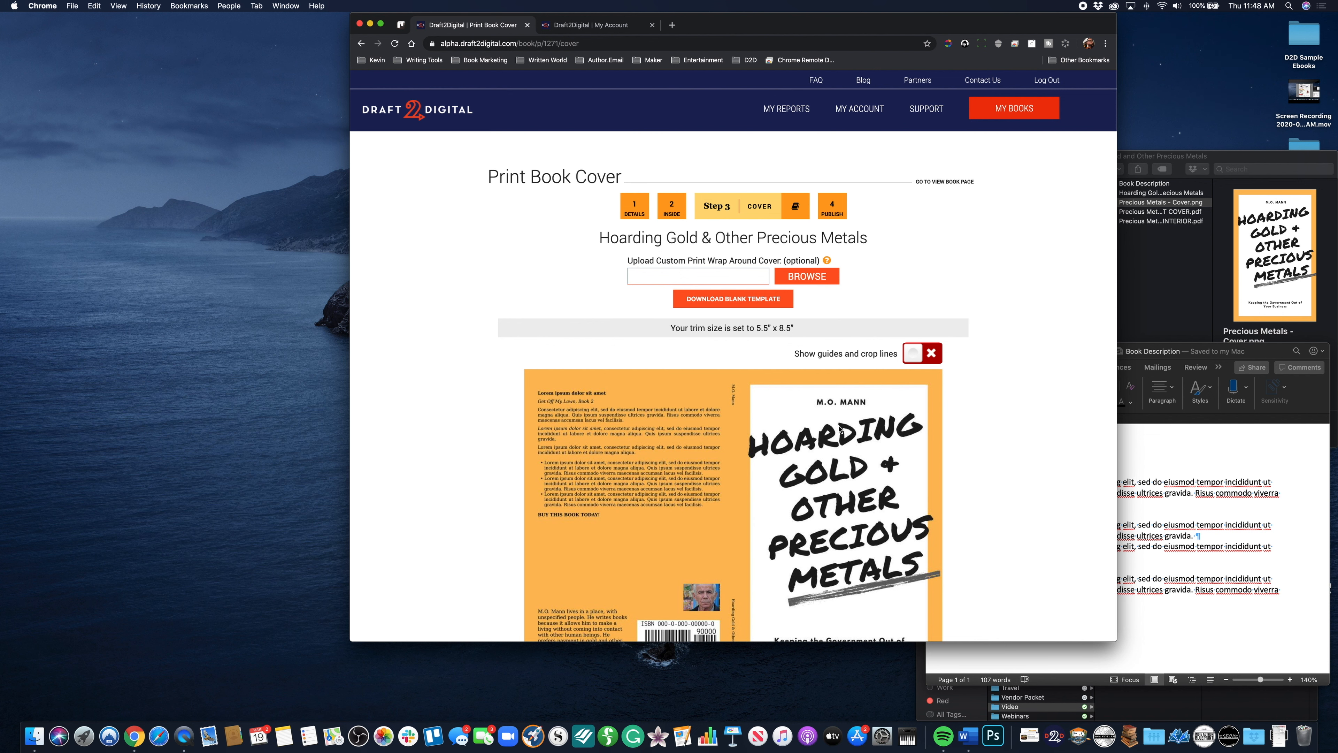
scroll(850, 419, "down", 3)
scroll(847, 428, "up", 3)
scroll(1062, 441, "down", 3)
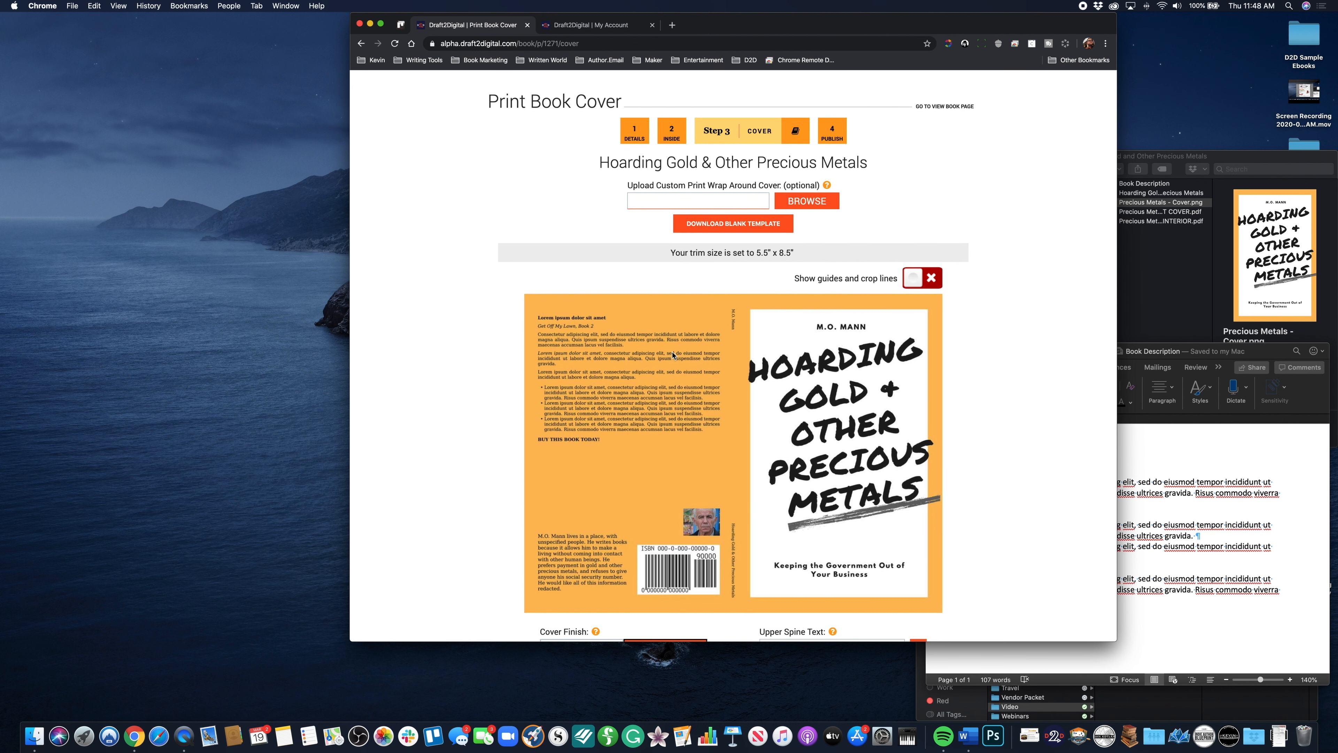
scroll(675, 351, "down", 2)
scroll(672, 355, "down", 4)
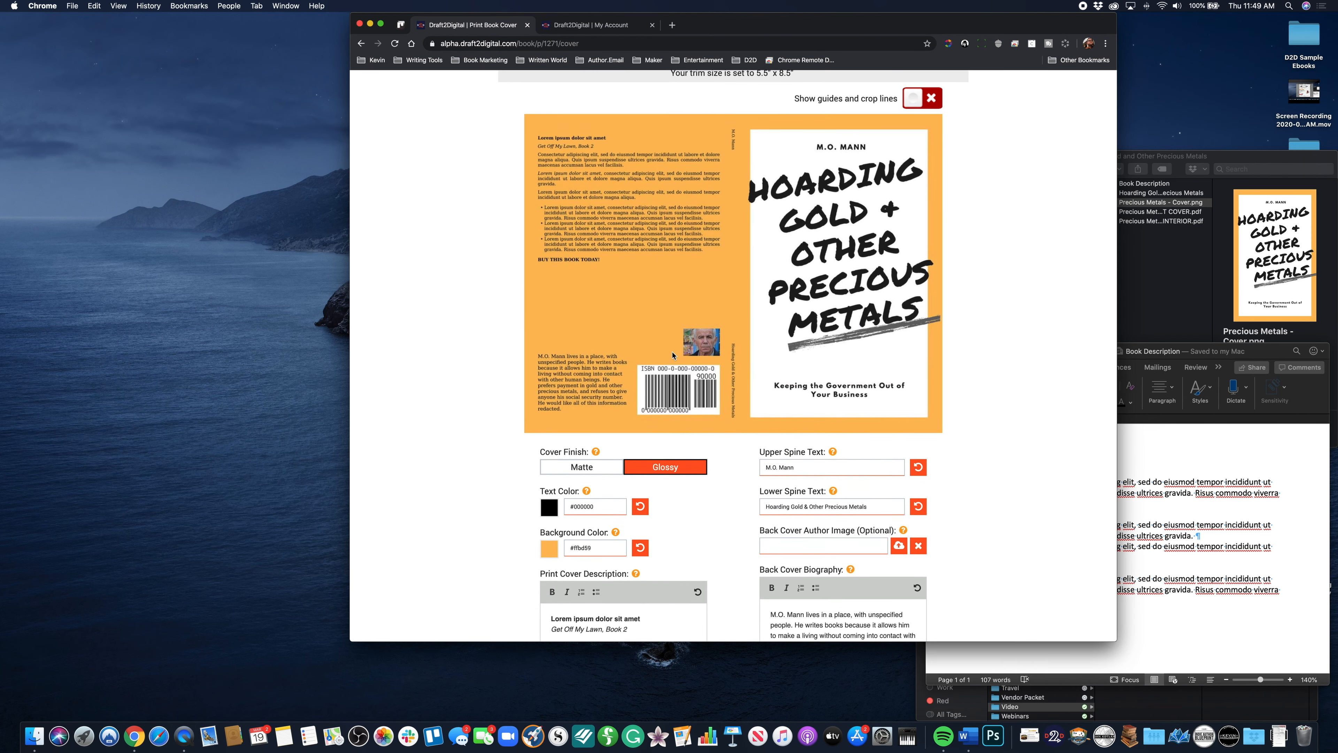
scroll(672, 355, "up", 9)
scroll(672, 355, "down", 1)
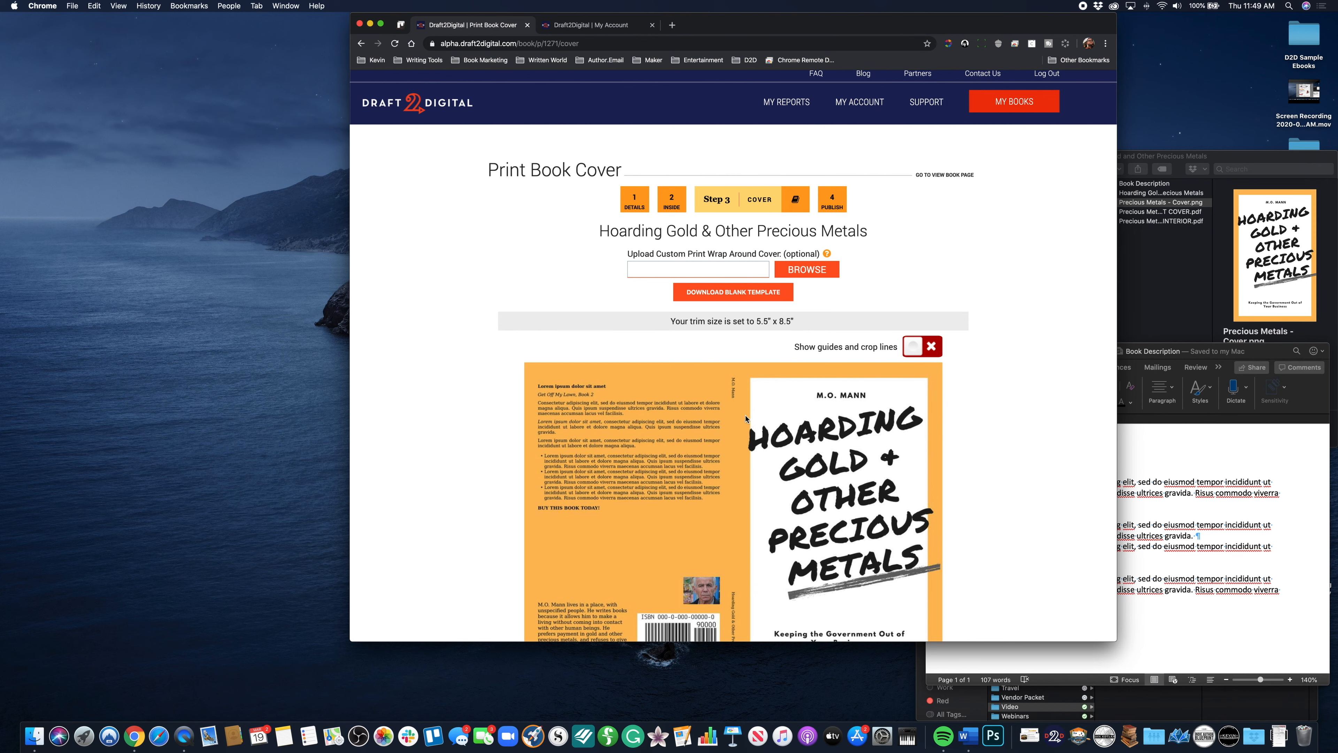
scroll(746, 420, "down", 5)
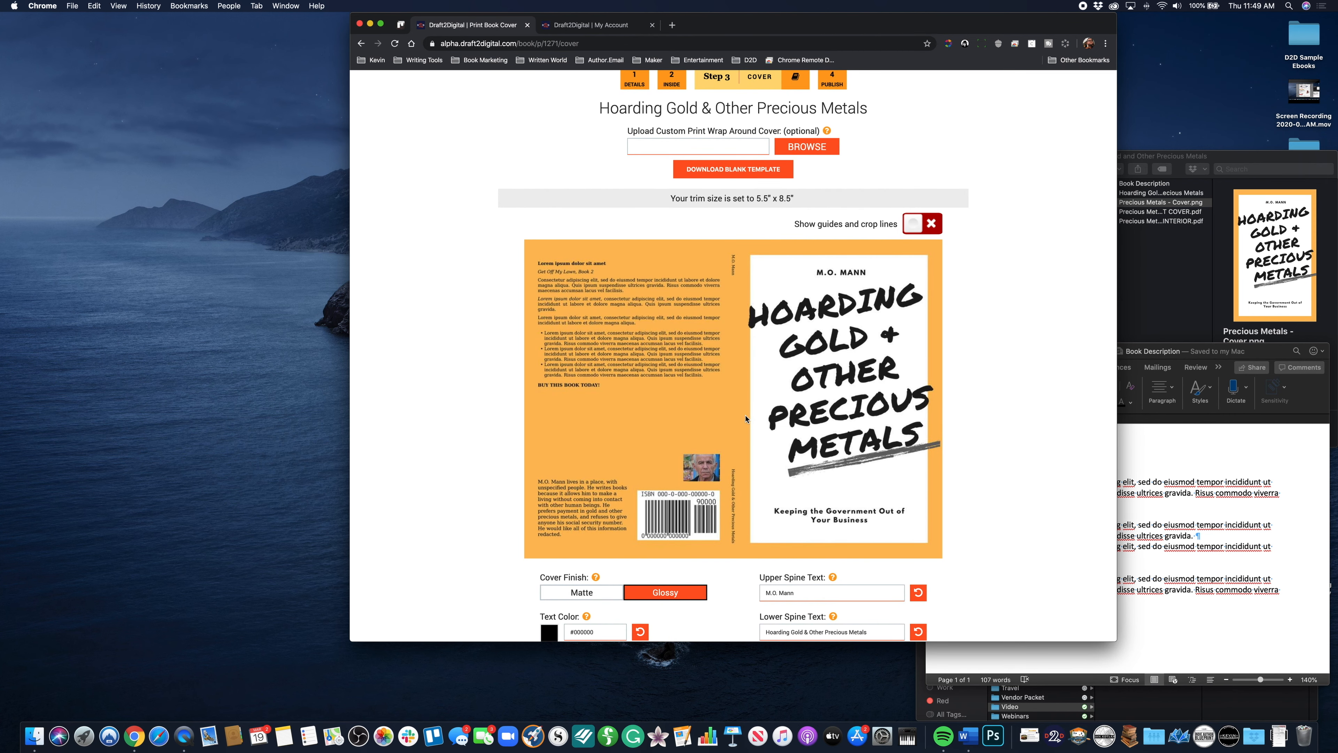
scroll(745, 419, "down", 3)
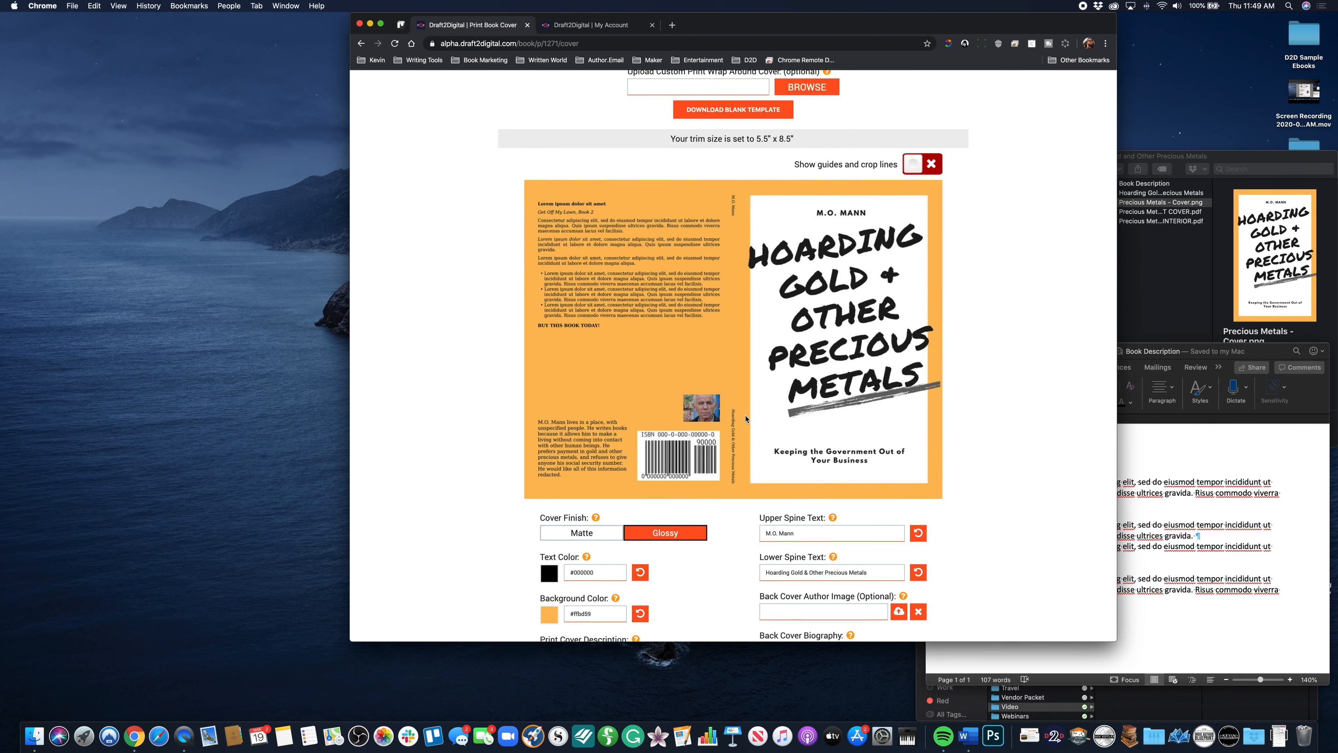
scroll(745, 419, "down", 1)
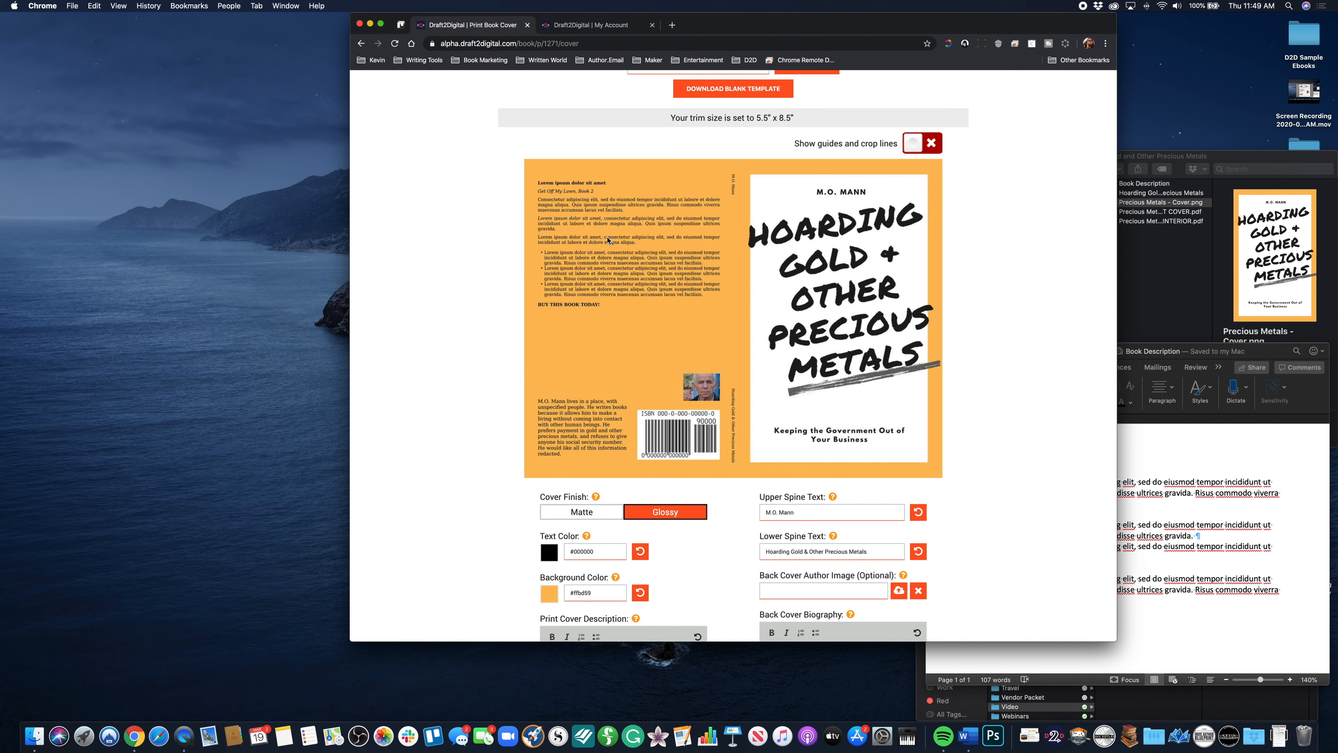
- Examine the description, biography, author image and barcode on the back cover preview, along with the fields that control them
scroll(594, 227, "down", 4)
scroll(594, 319, "up", 3)
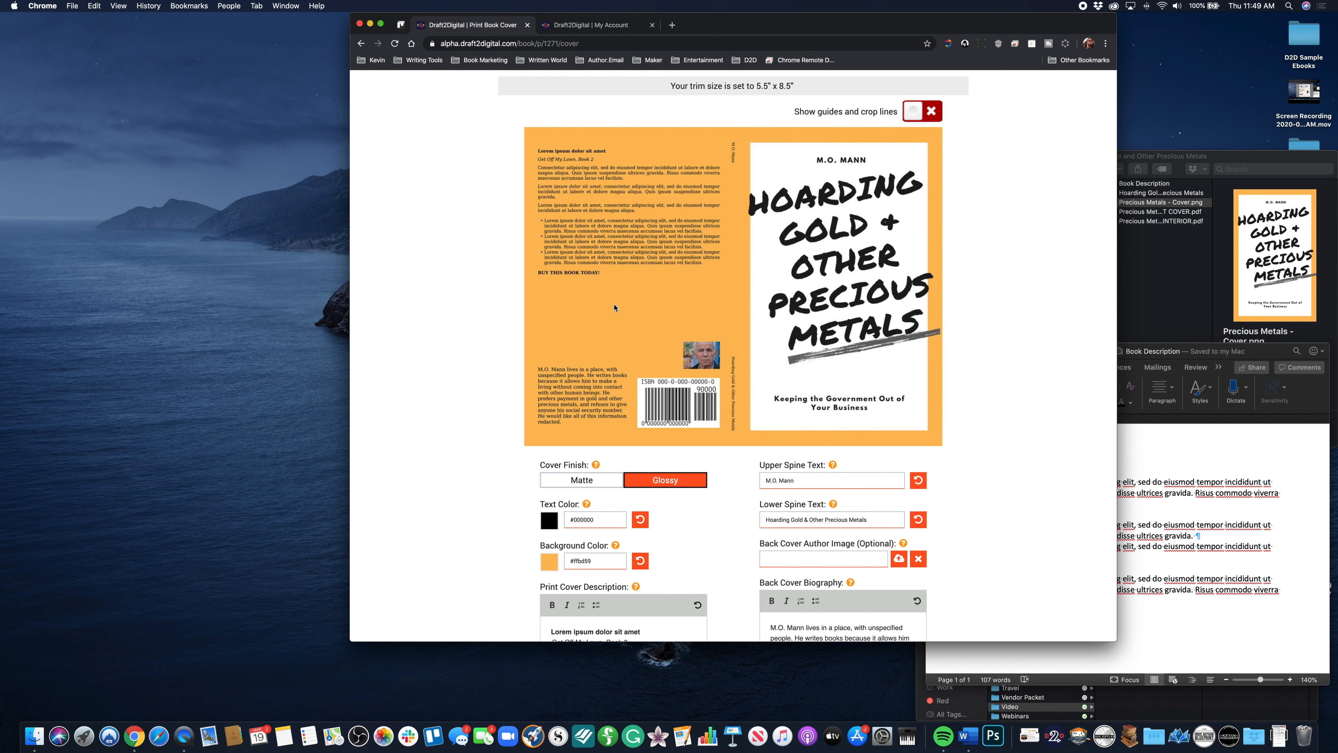
scroll(614, 308, "down", 1)
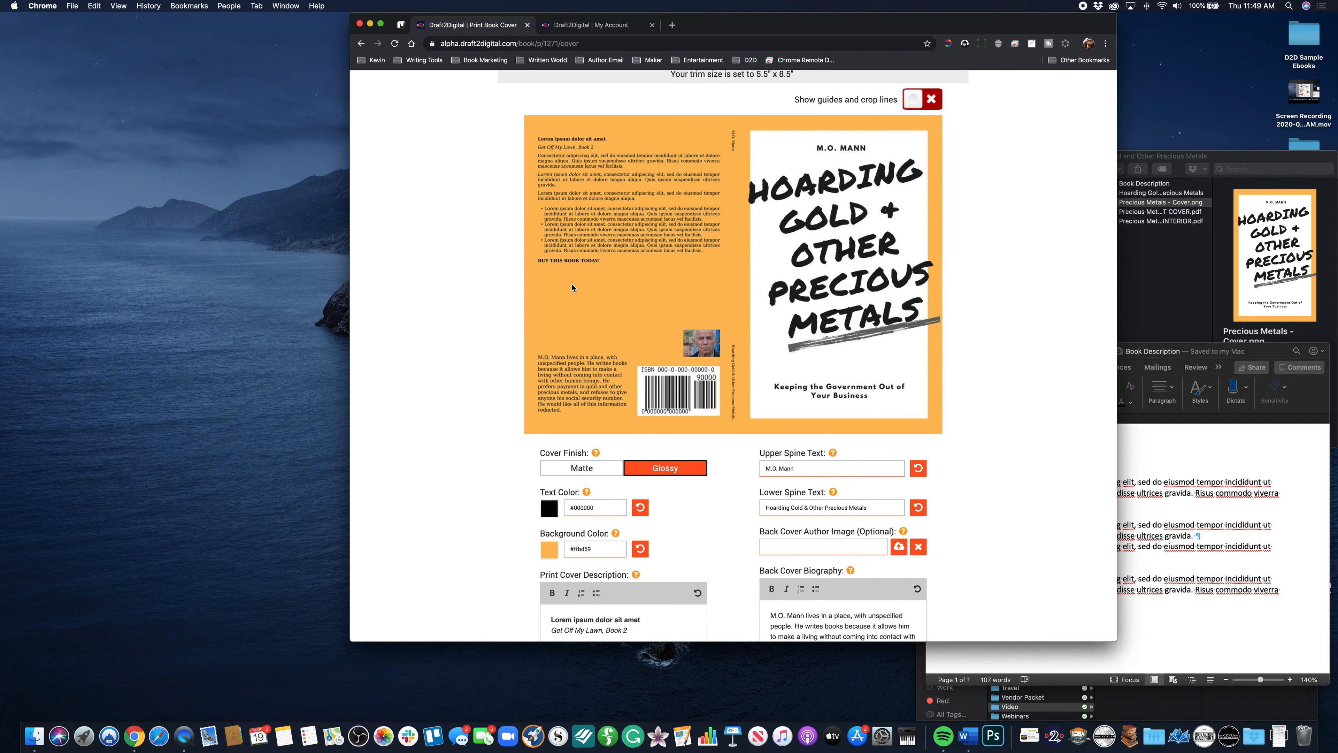
scroll(572, 287, "down", 3)
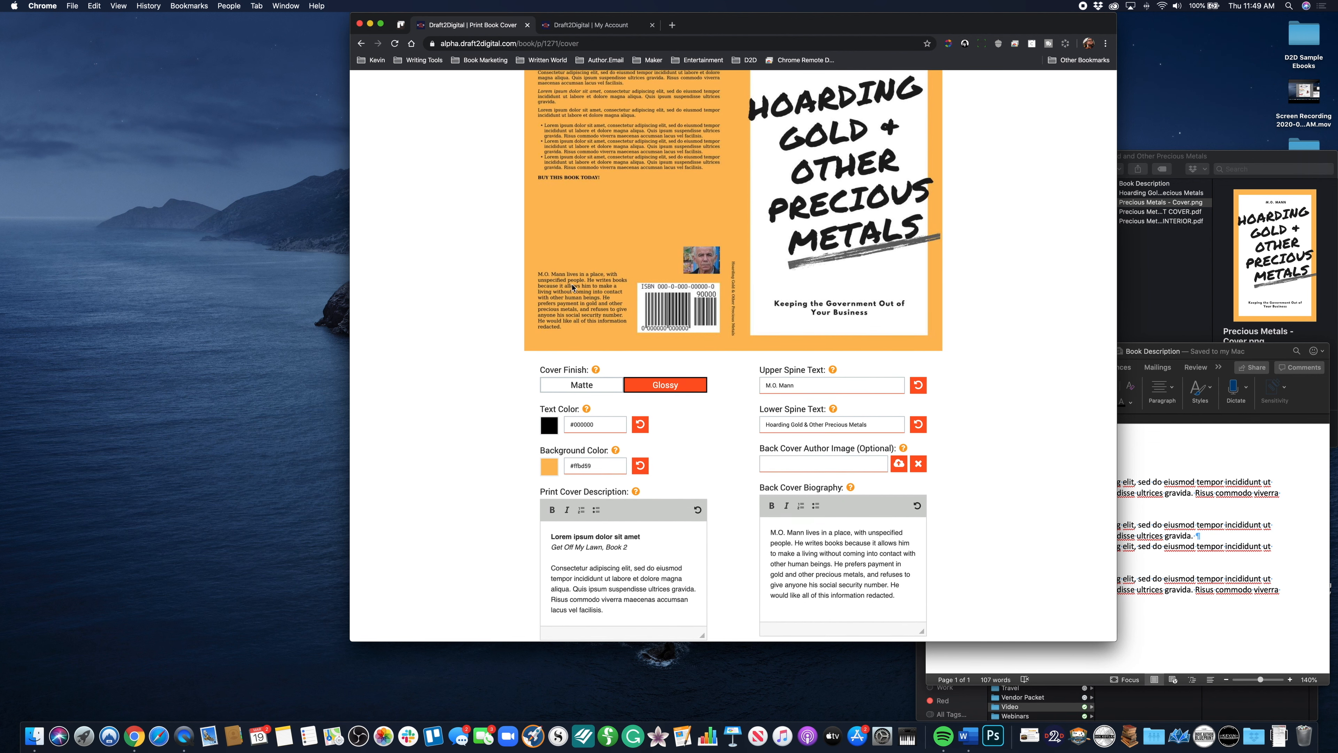
scroll(572, 287, "up", 3)
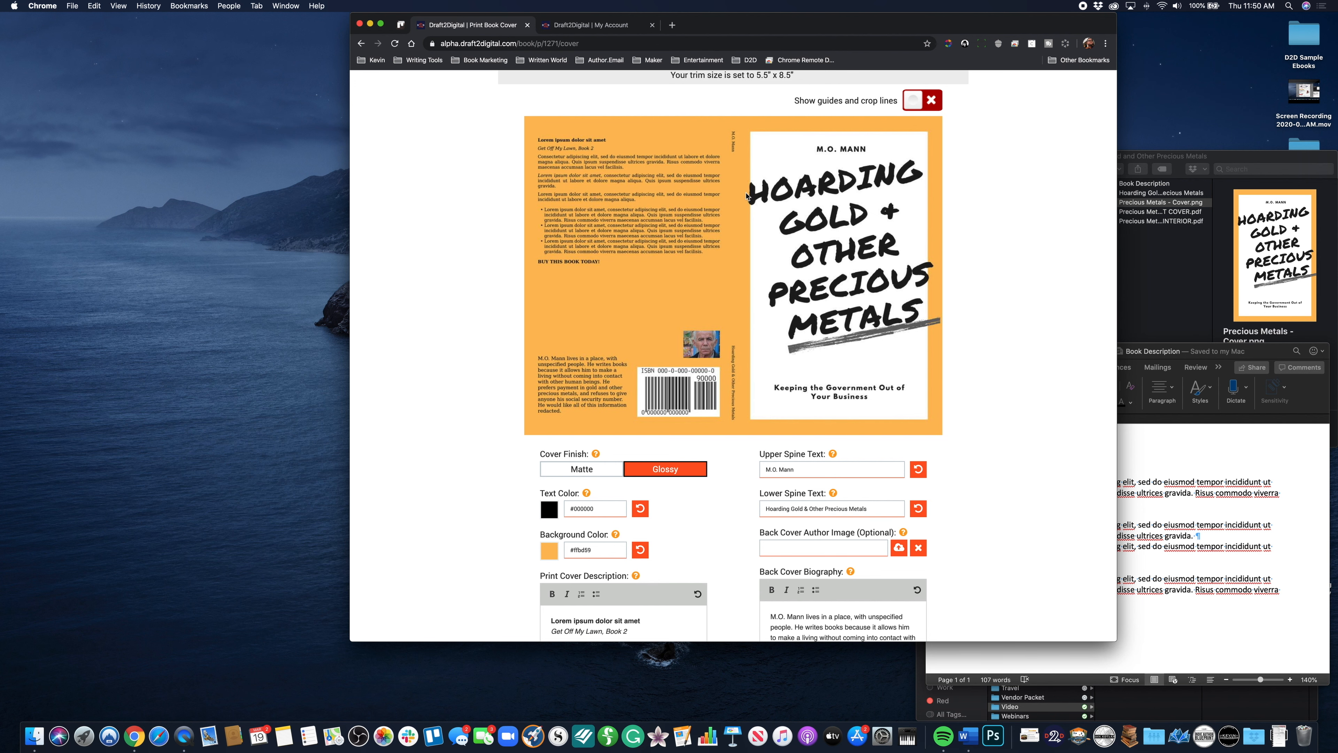
scroll(746, 196, "up", 2)
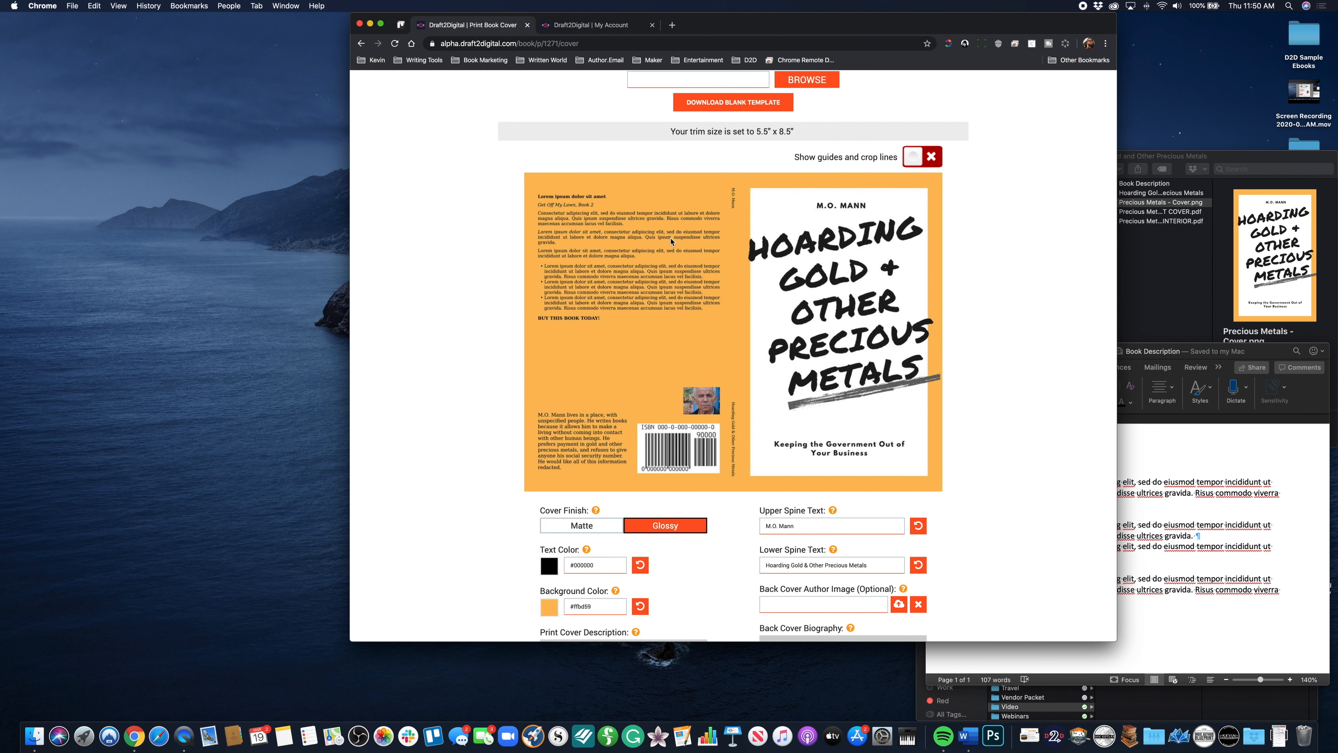
scroll(609, 328, "down", 2)
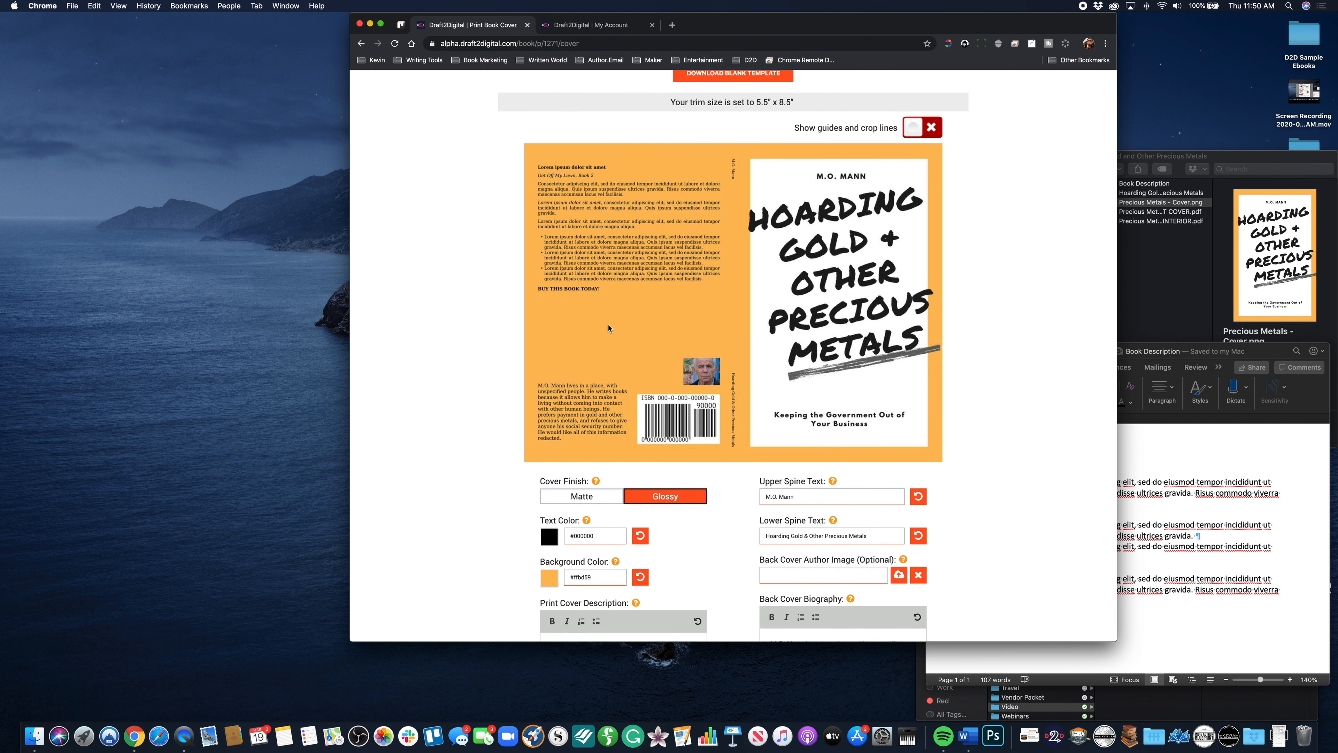
scroll(609, 328, "down", 8)
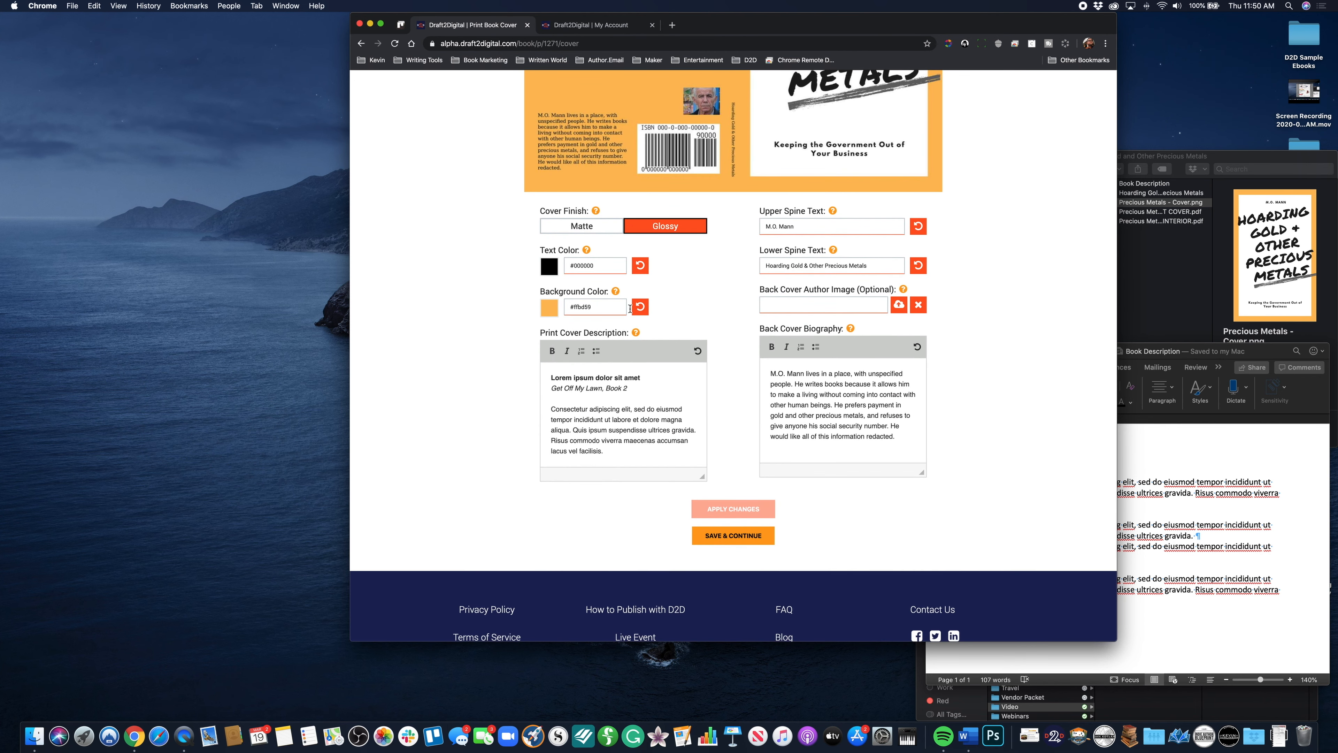
scroll(723, 343, "up", 12)
scroll(725, 328, "down", 3)
scroll(725, 328, "down", 1)
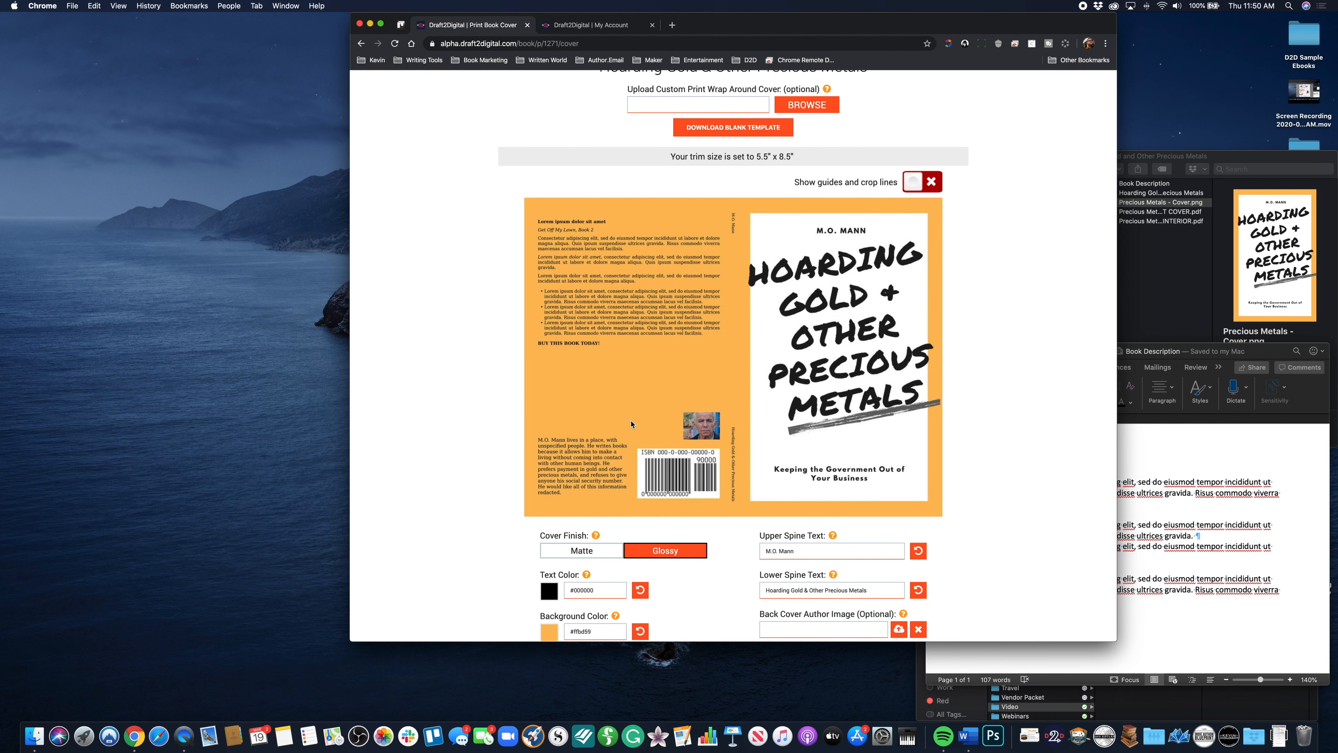
scroll(631, 423, "up", 5)
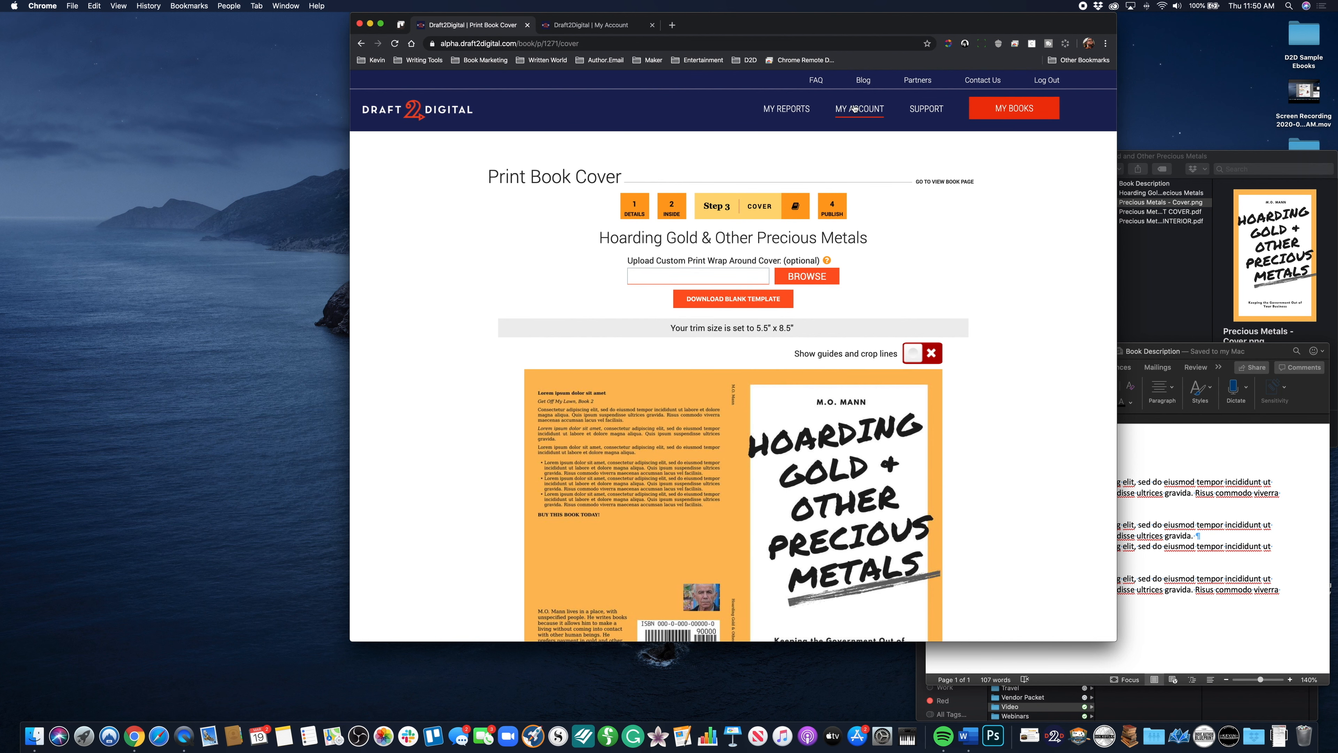
- View the list of My Account sections in the other open page and return to the Print Book Cover page
left_click(604, 26)
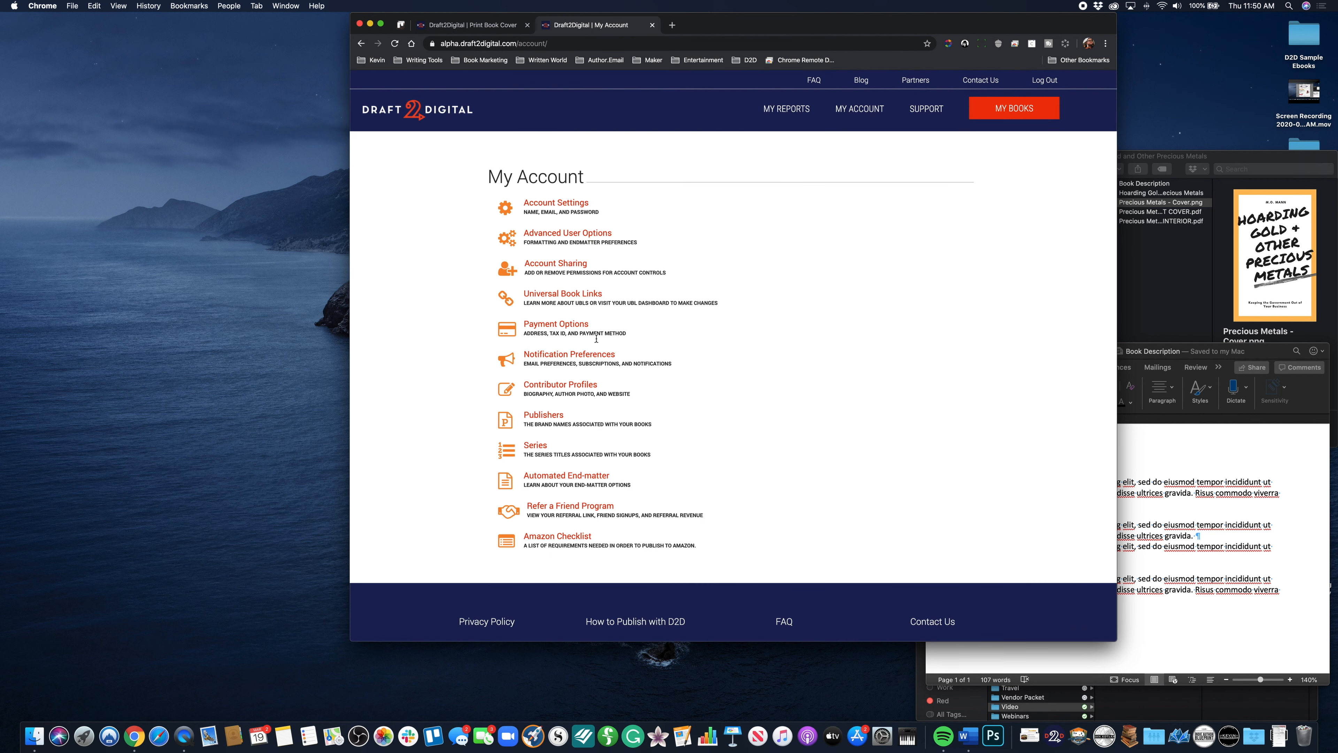
scroll(598, 338, "down", 1)
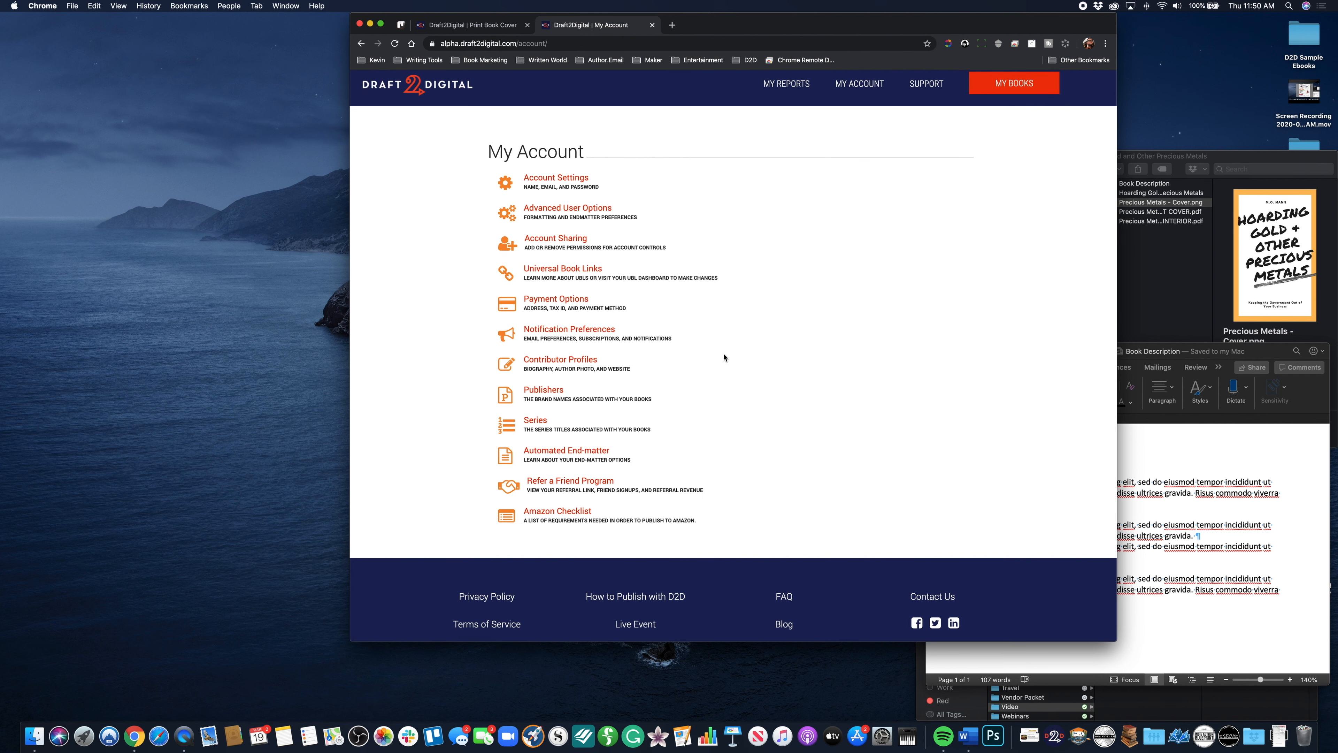
scroll(723, 357, "up", 1)
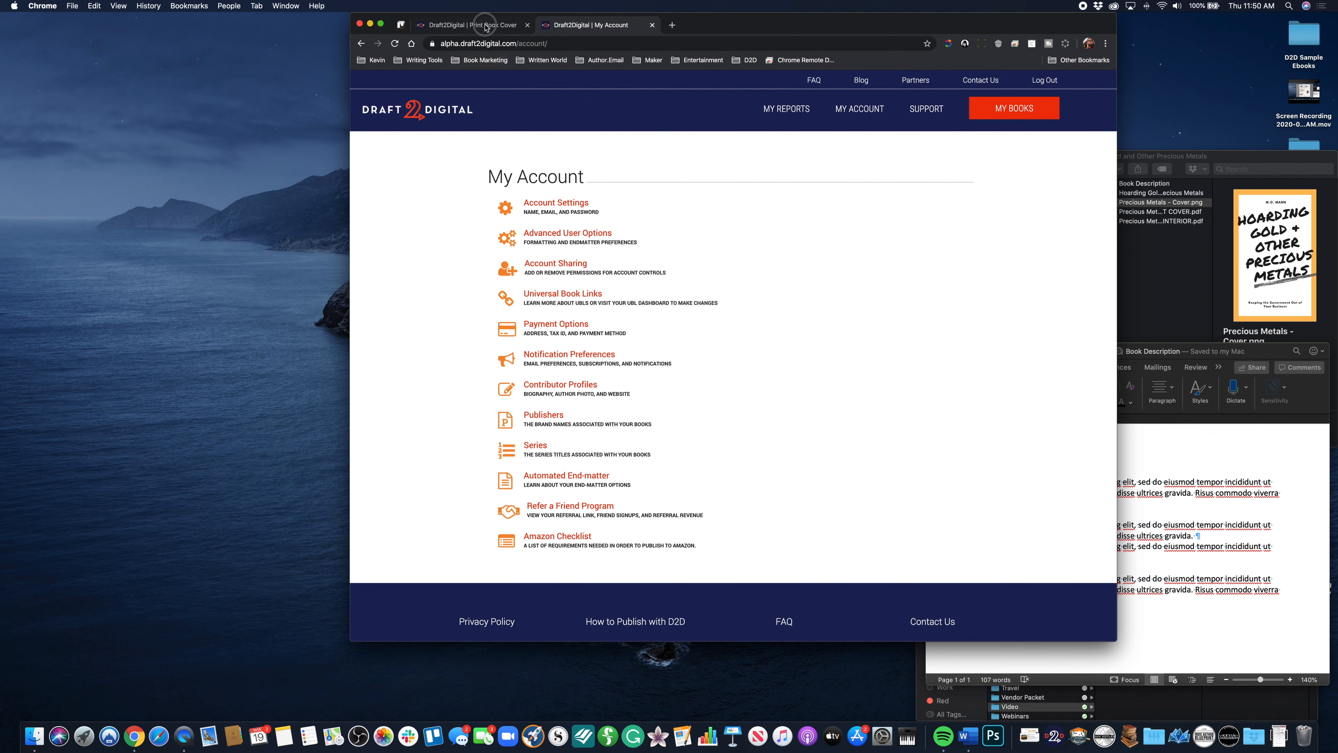
left_click(485, 26)
- Compare the wraparound cover preview with the finish, color, spine text, author image, description and biography settings
scroll(705, 379, "down", 5)
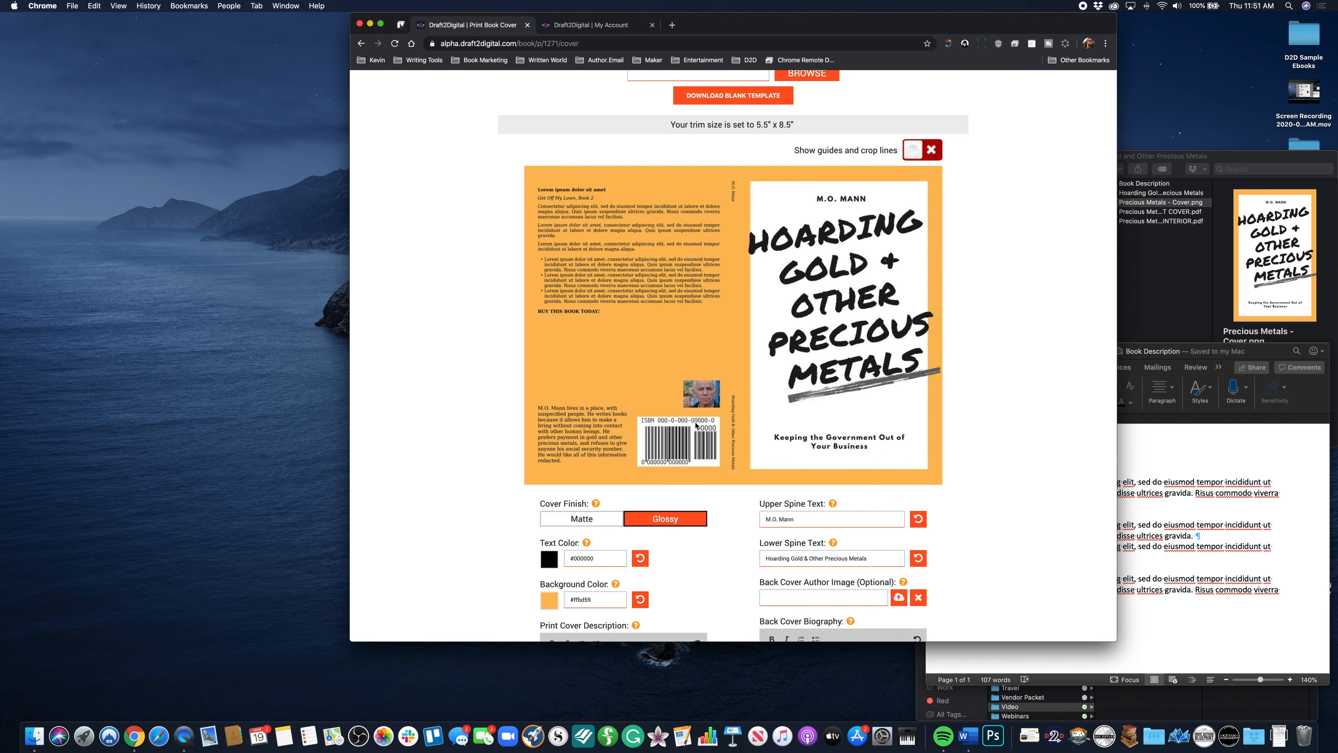
scroll(695, 425, "down", 1)
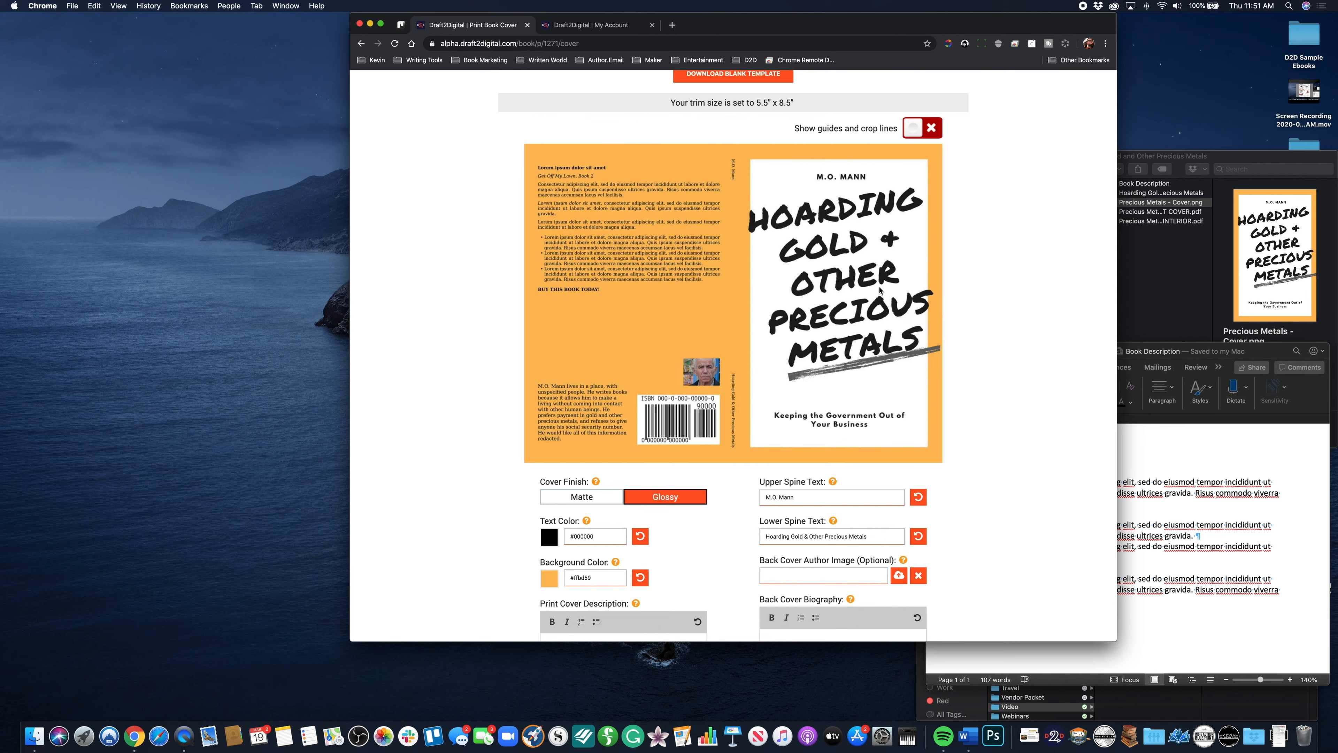
scroll(879, 290, "down", 5)
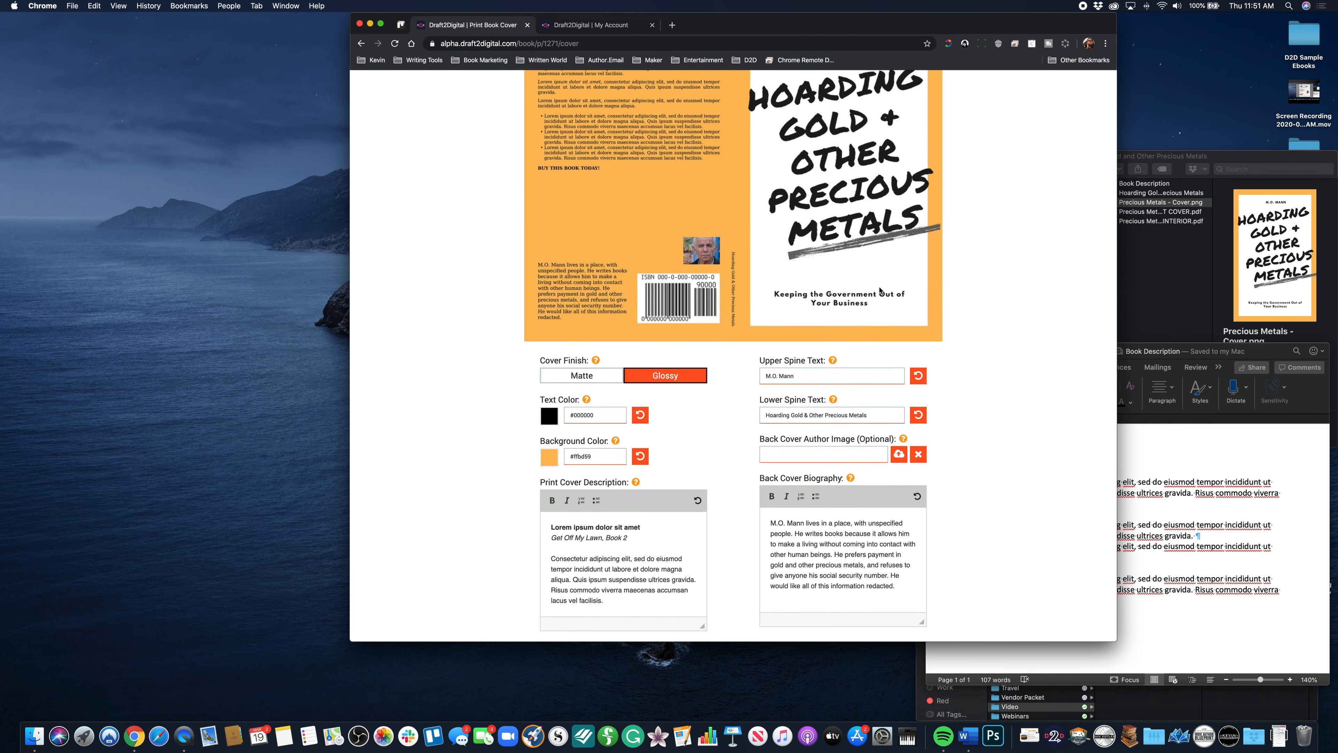
scroll(880, 290, "down", 2)
scroll(879, 289, "down", 2)
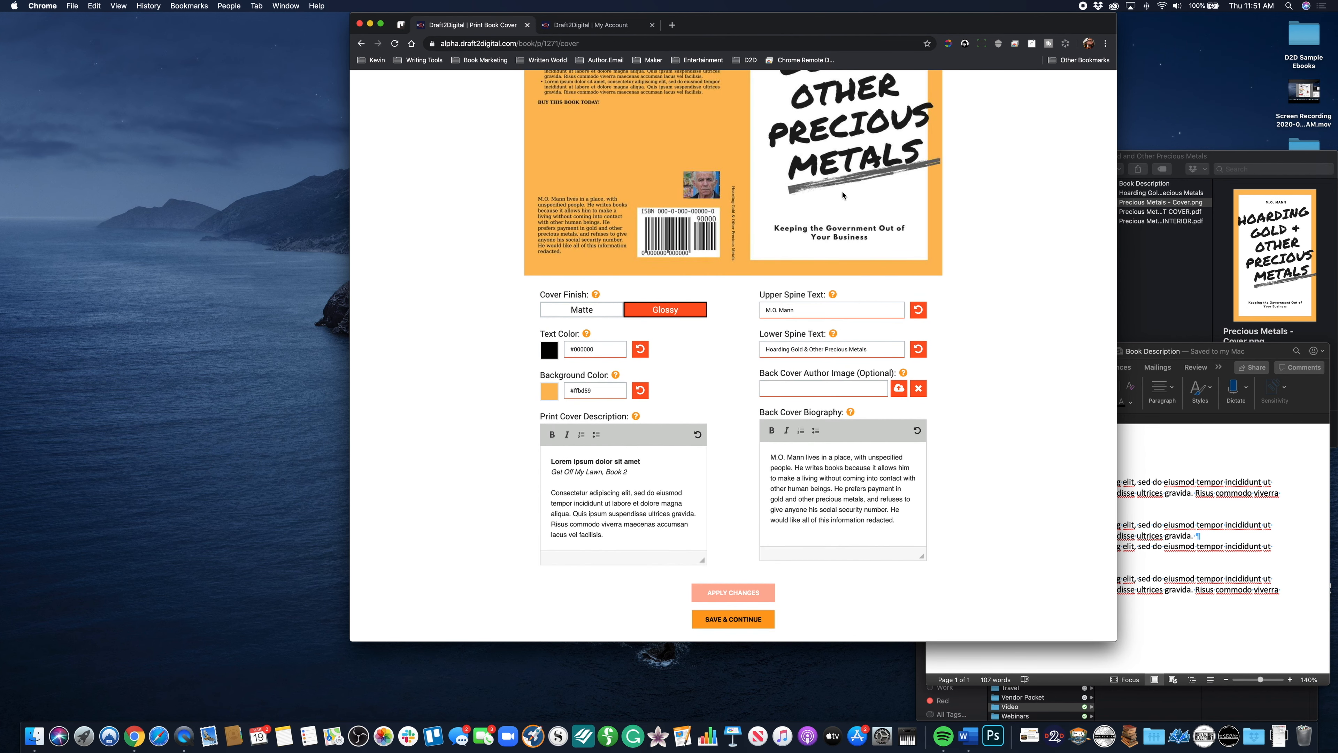
scroll(843, 195, "up", 10)
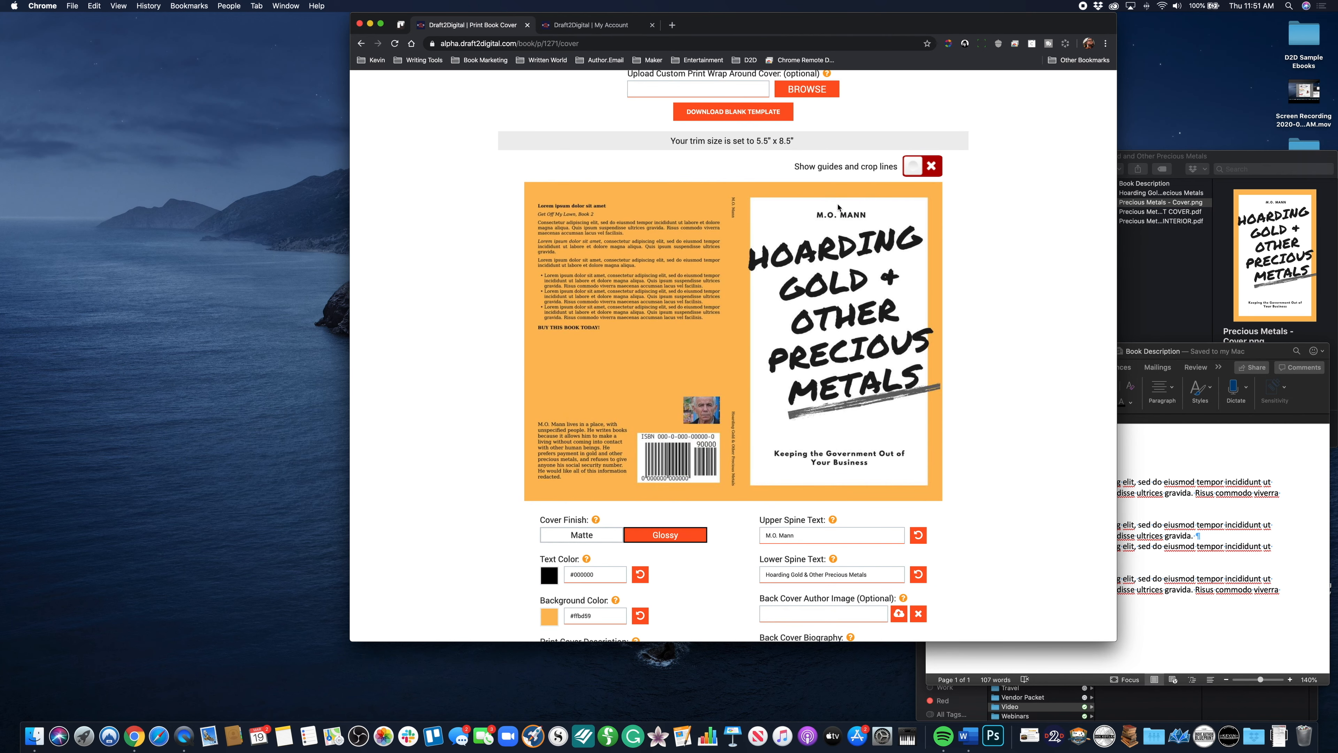
scroll(804, 337, "down", 10)
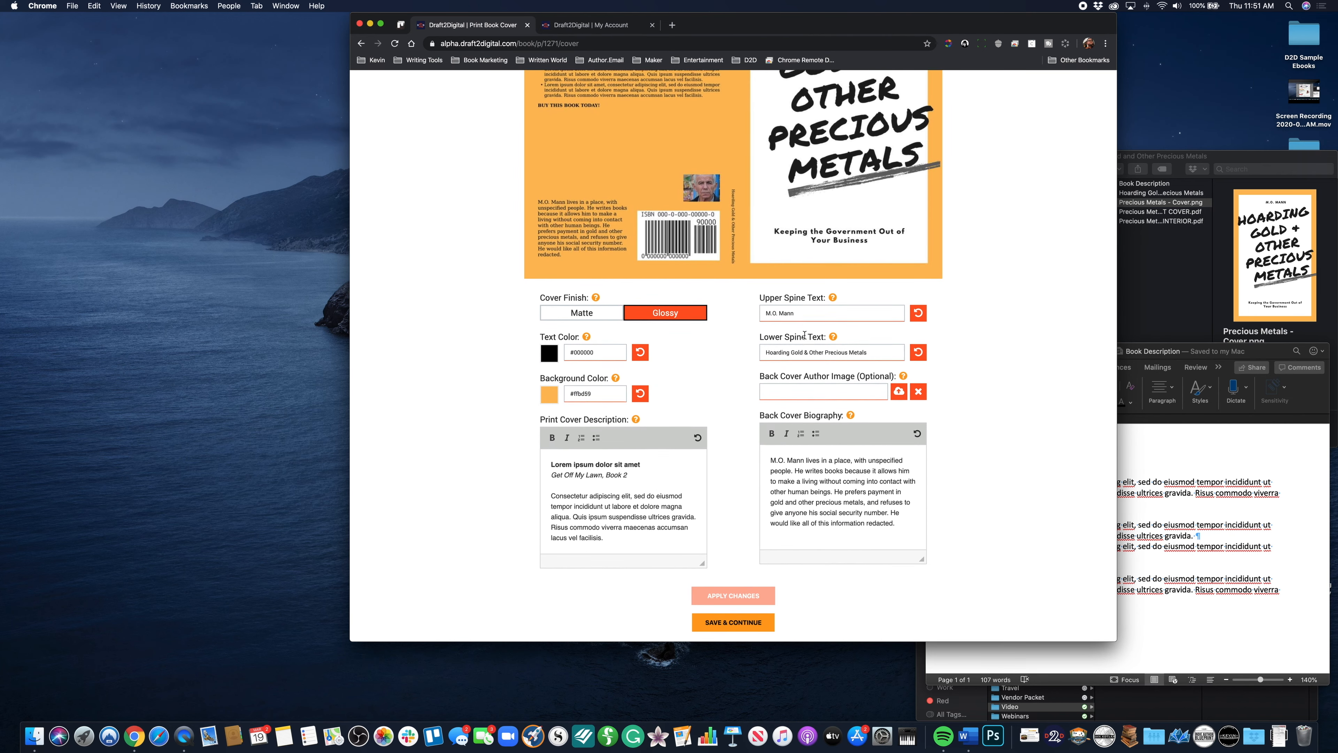
scroll(804, 335, "up", 12)
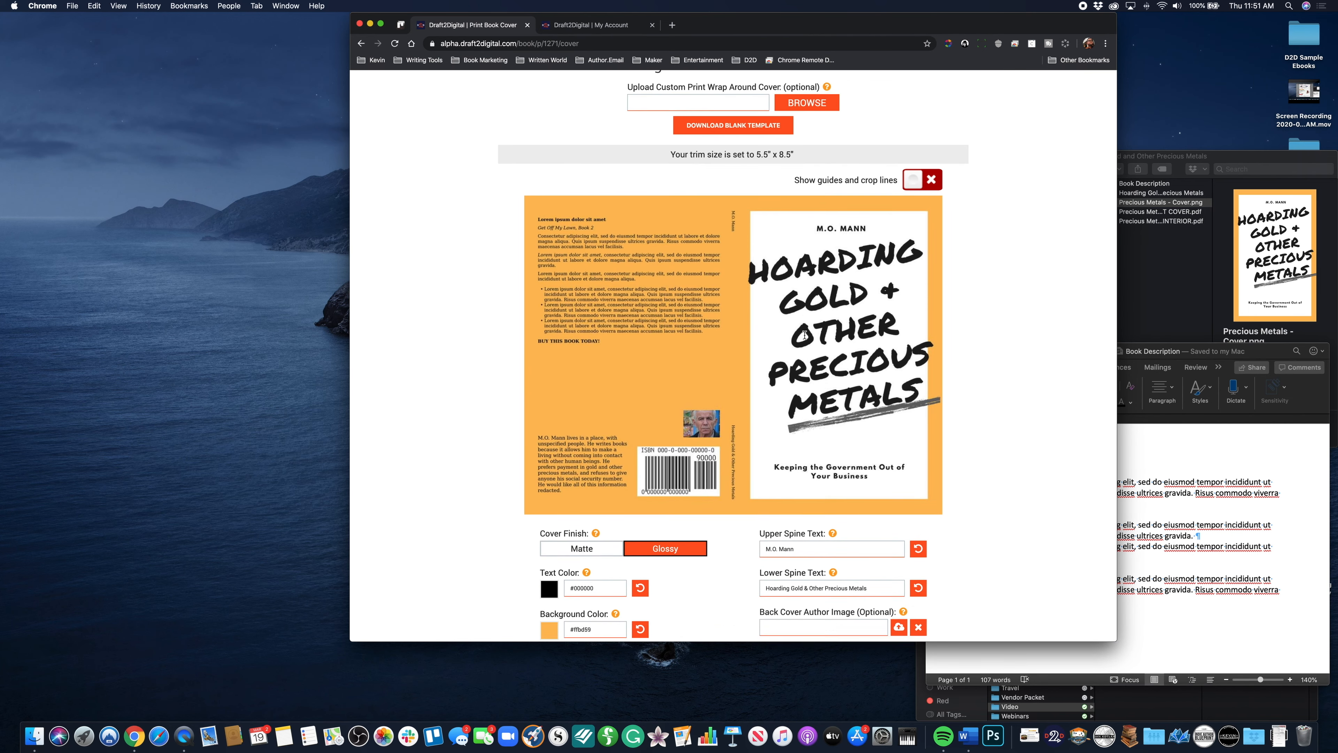
scroll(805, 338, "down", 10)
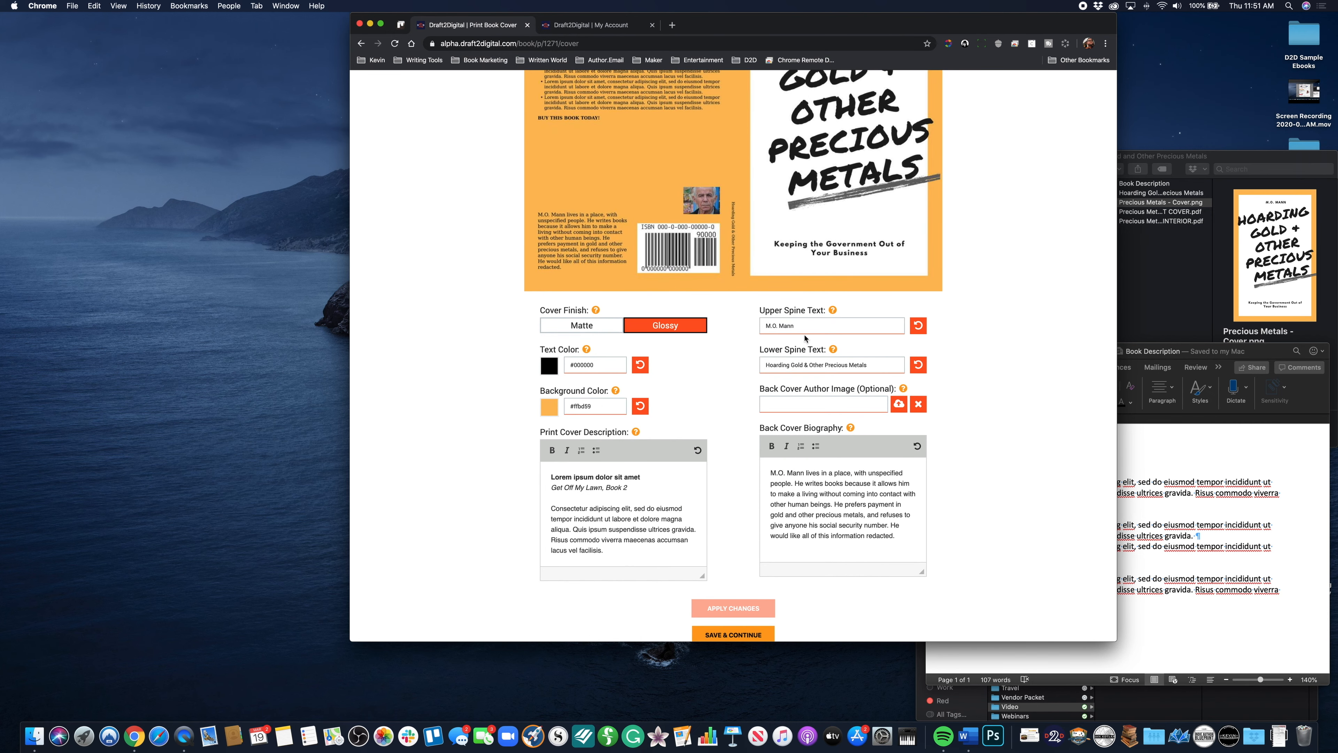
scroll(804, 337, "down", 1)
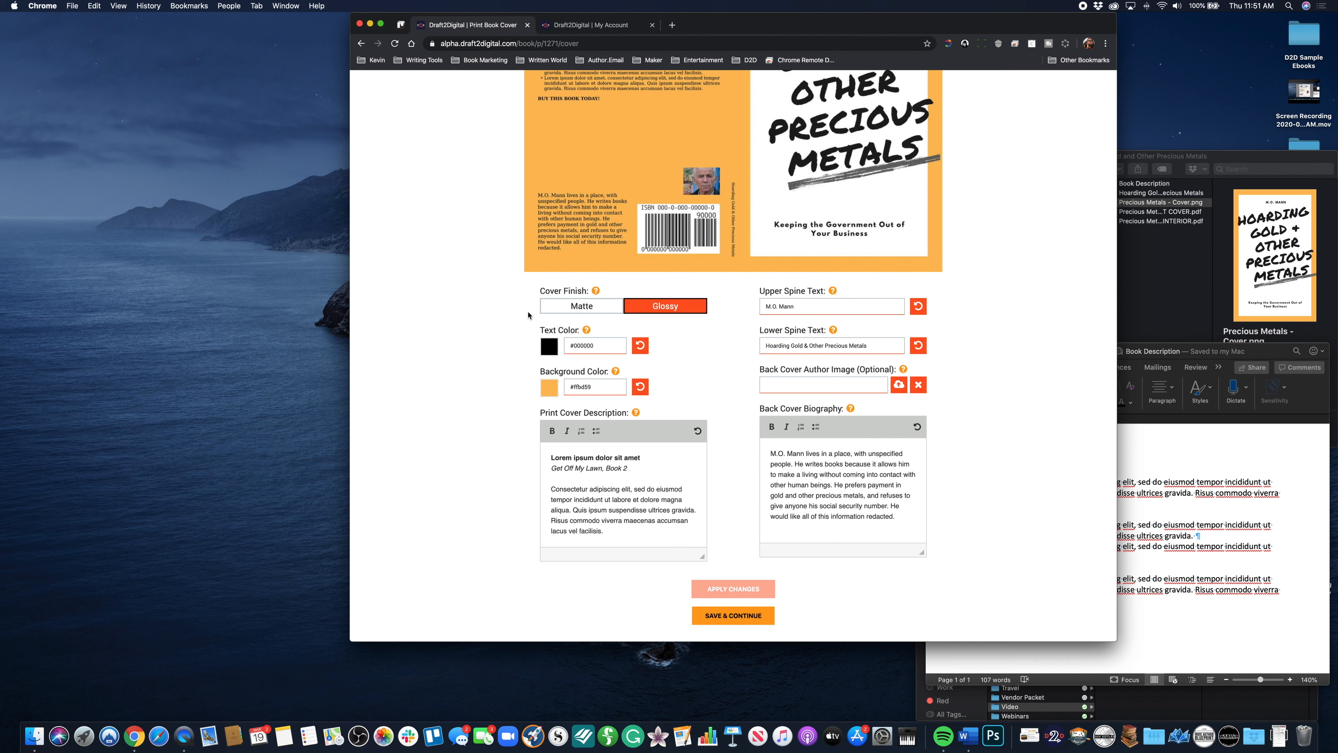
- Read the help for the Cover Finish option and review the full cover preview
mouse_move(596, 291)
scroll(713, 320, "up", 1)
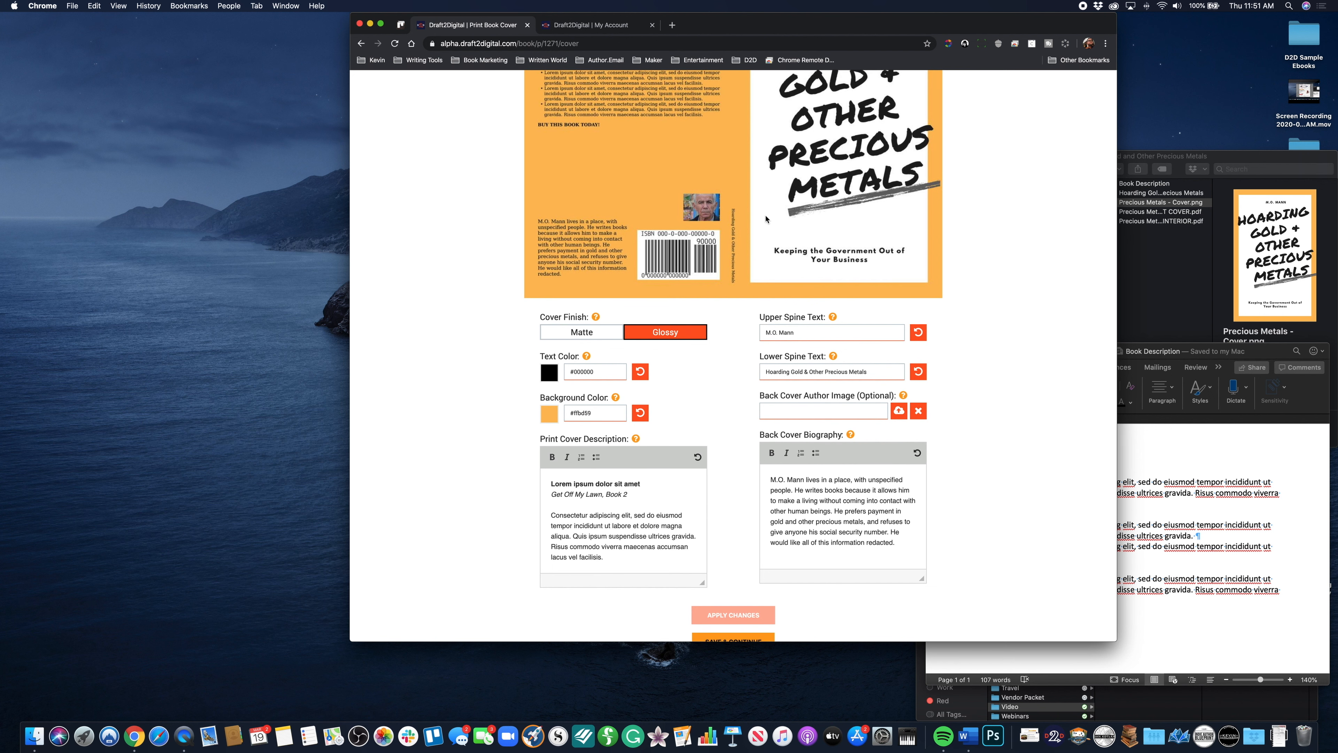
scroll(769, 227, "up", 4)
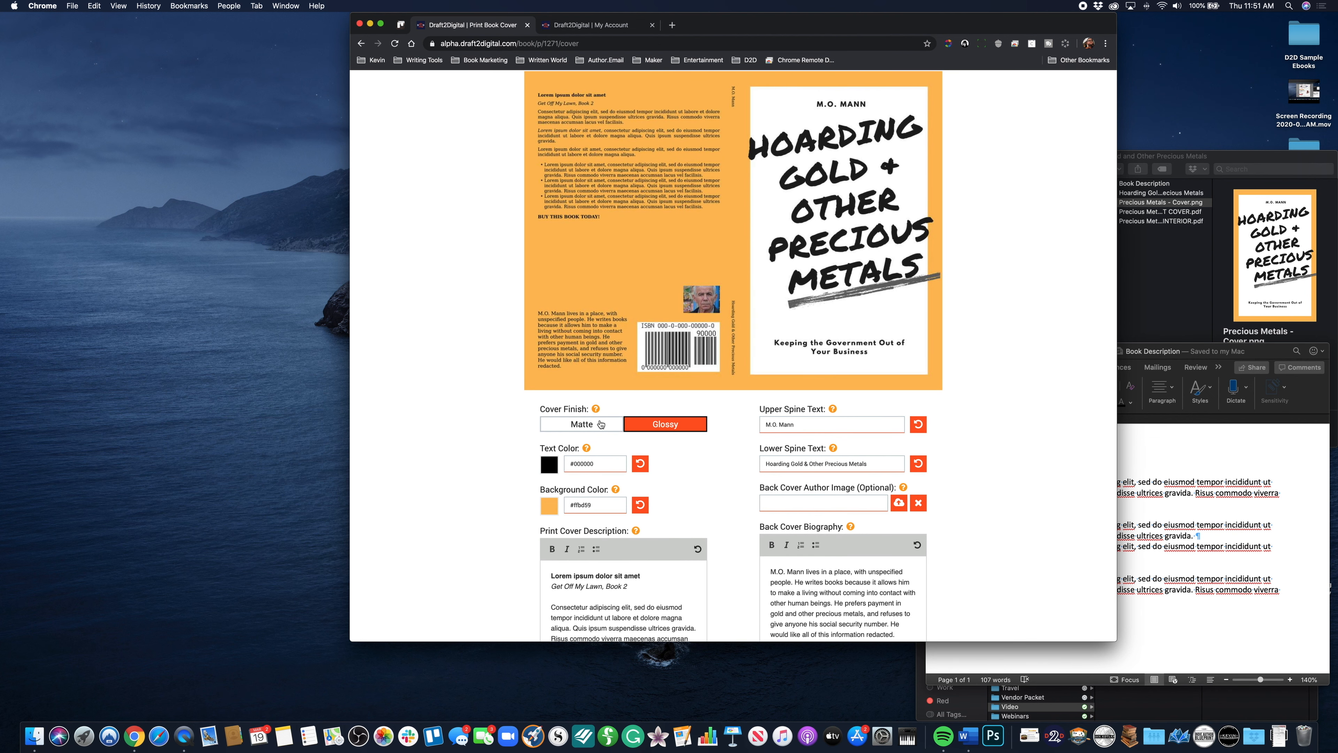
scroll(683, 428, "up", 6)
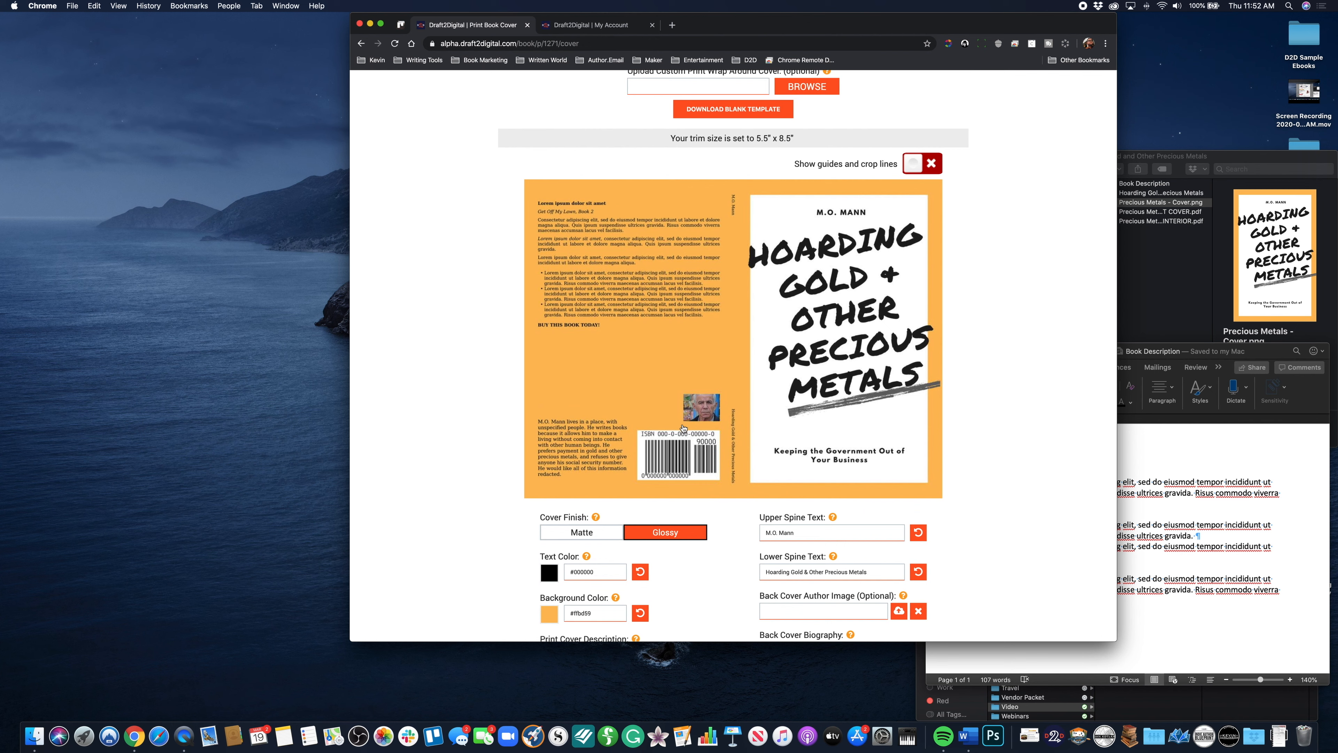
- Try the Matte cover finish and switch the finish back to Glossy
scroll(682, 428, "down", 5)
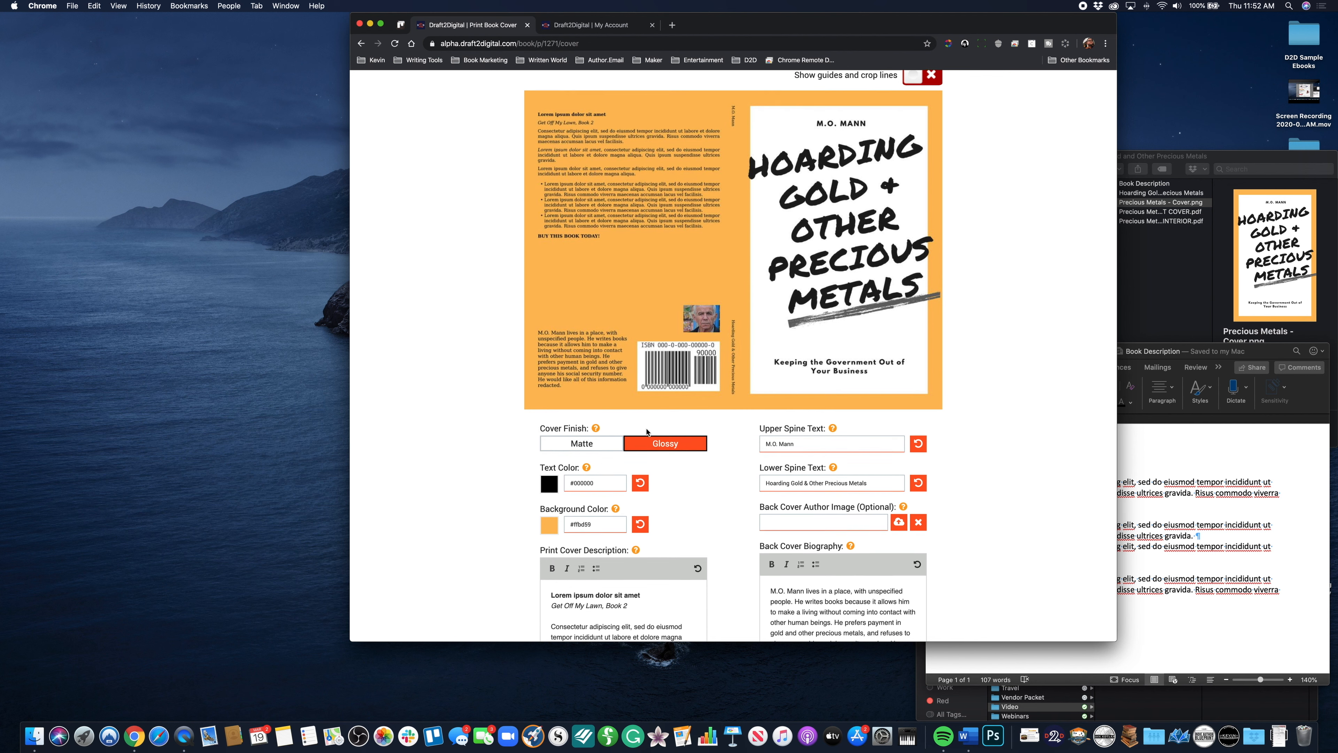
scroll(629, 438, "down", 2)
left_click(612, 413)
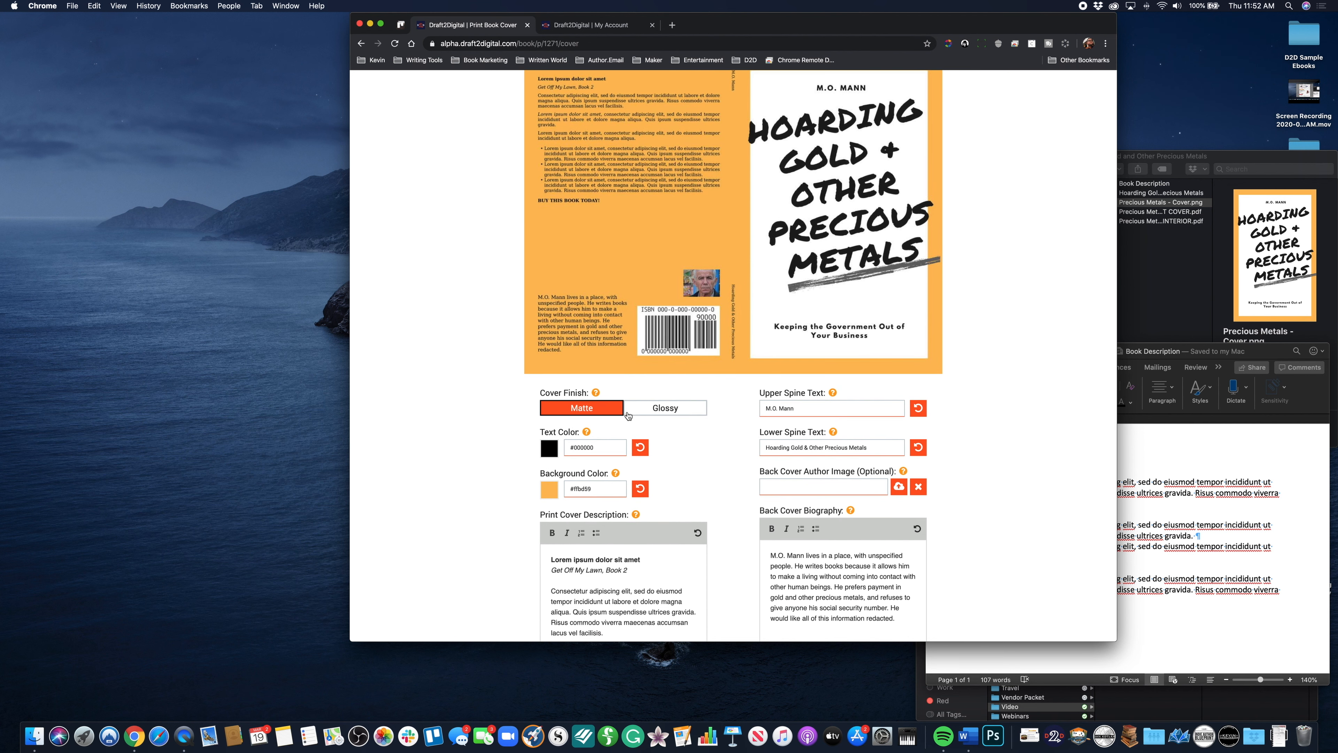
scroll(629, 417, "up", 2)
left_click(655, 469)
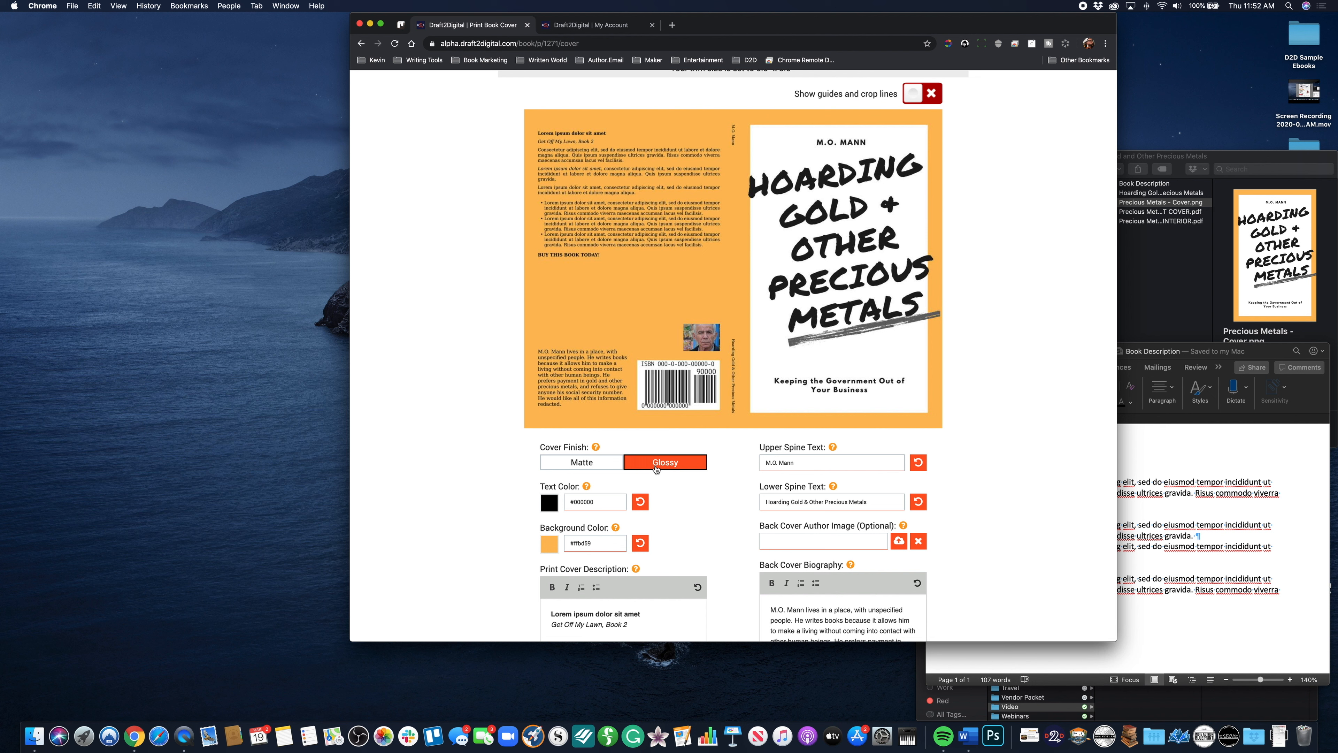
- Read the Text Color help, try orange #f5a623 for the spine and back cover text, and apply it to the preview
scroll(656, 469, "down", 2)
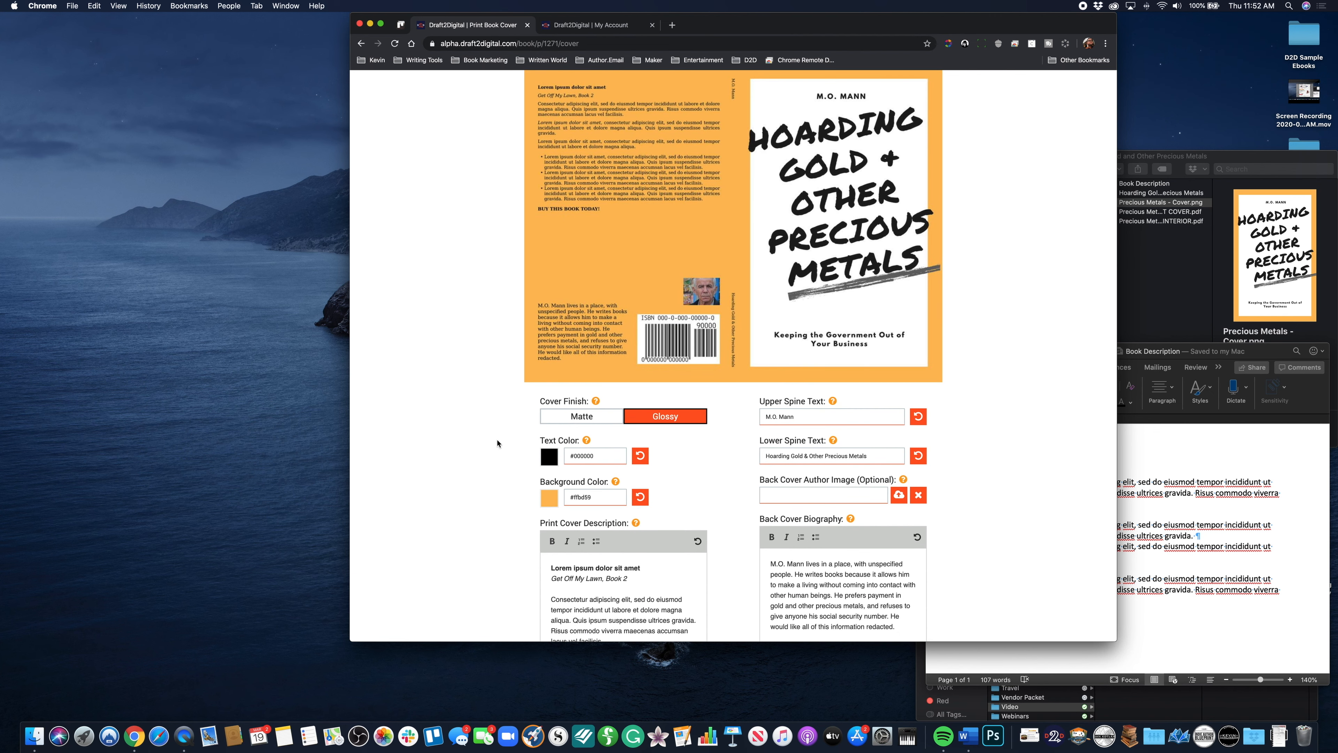
mouse_move(587, 439)
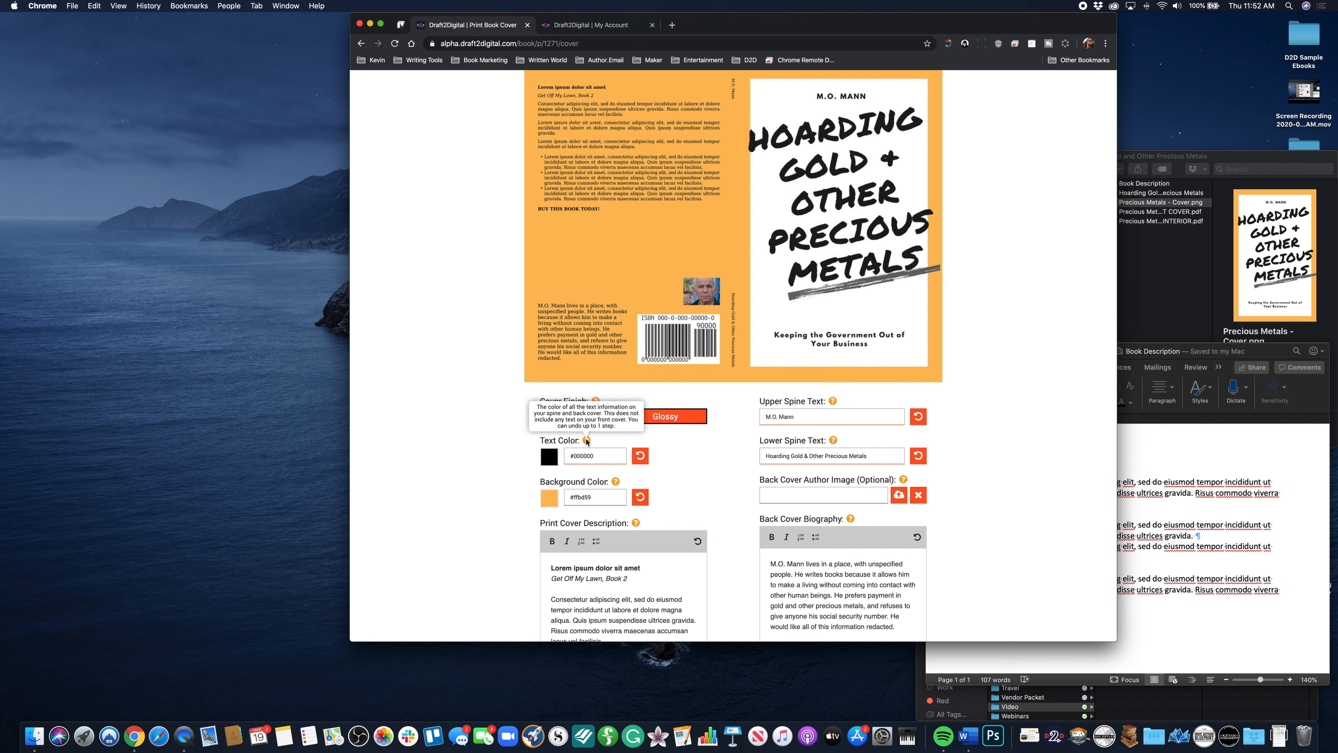
left_click(552, 461)
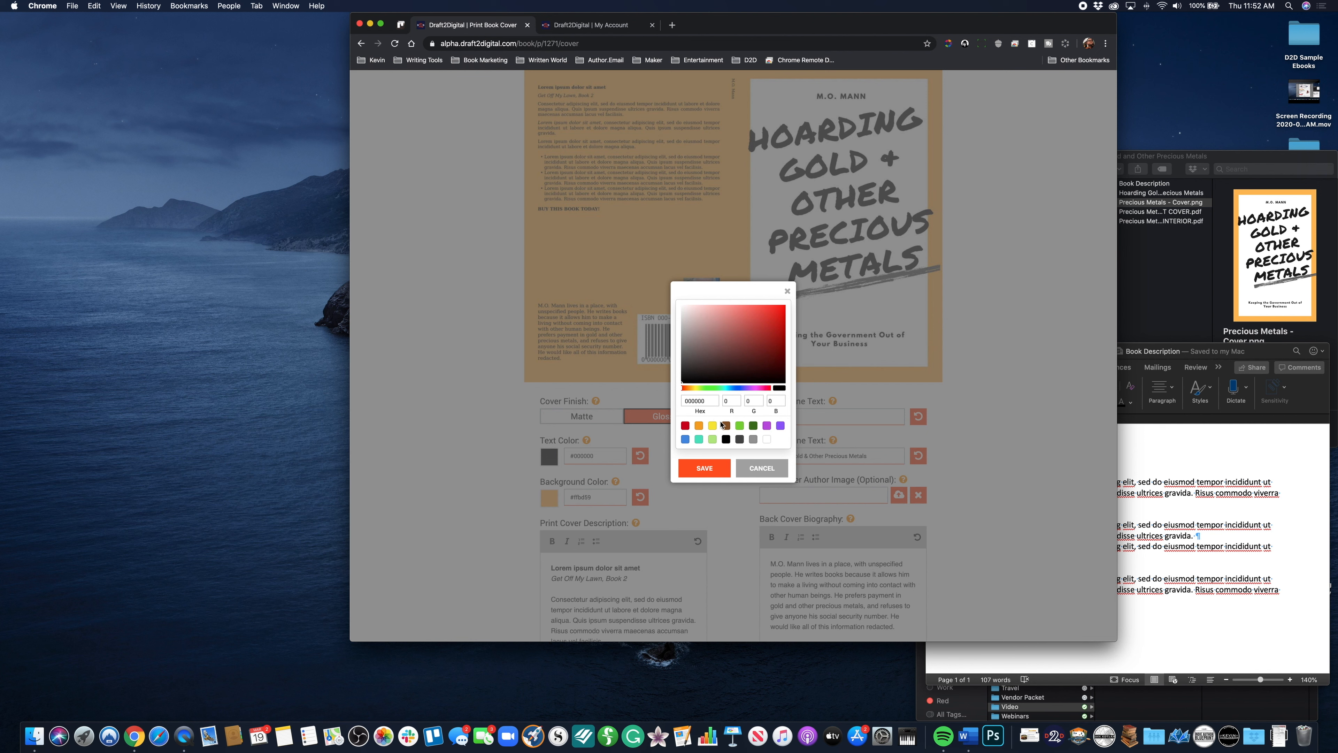
left_click(699, 427)
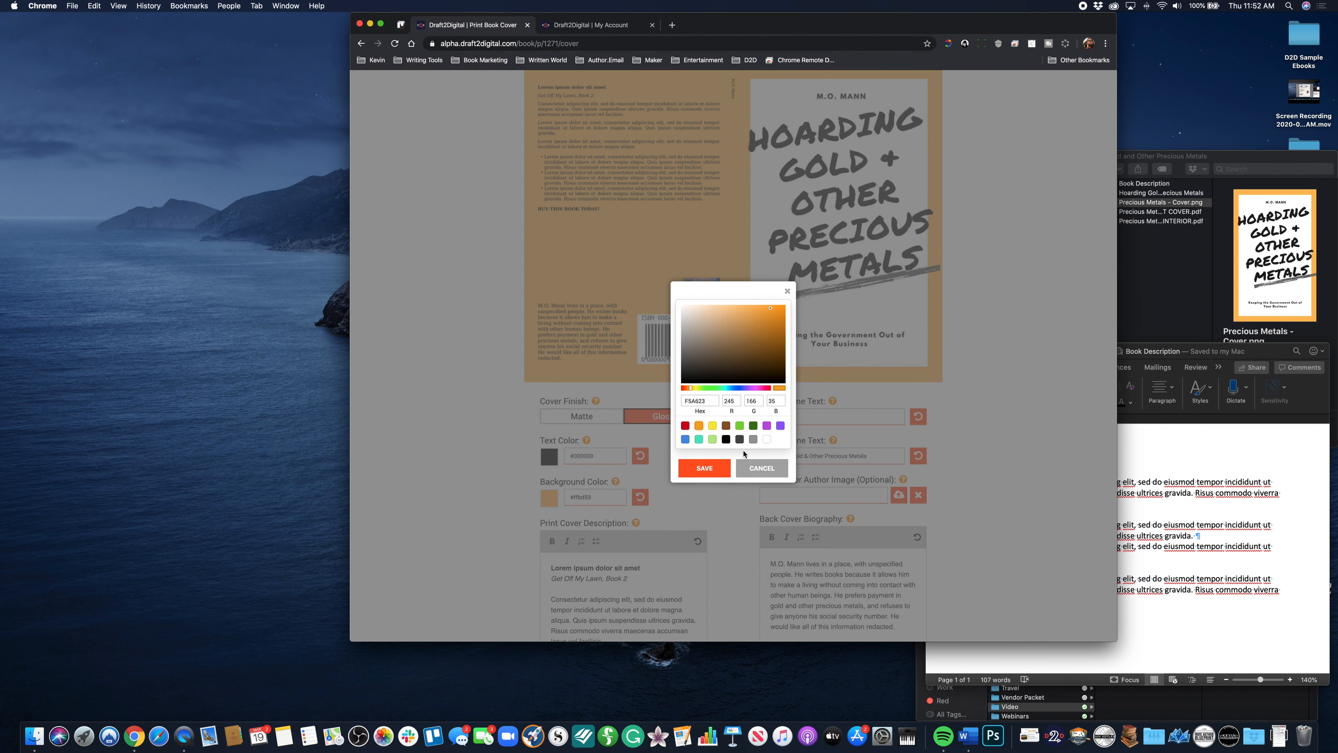
left_click(714, 472)
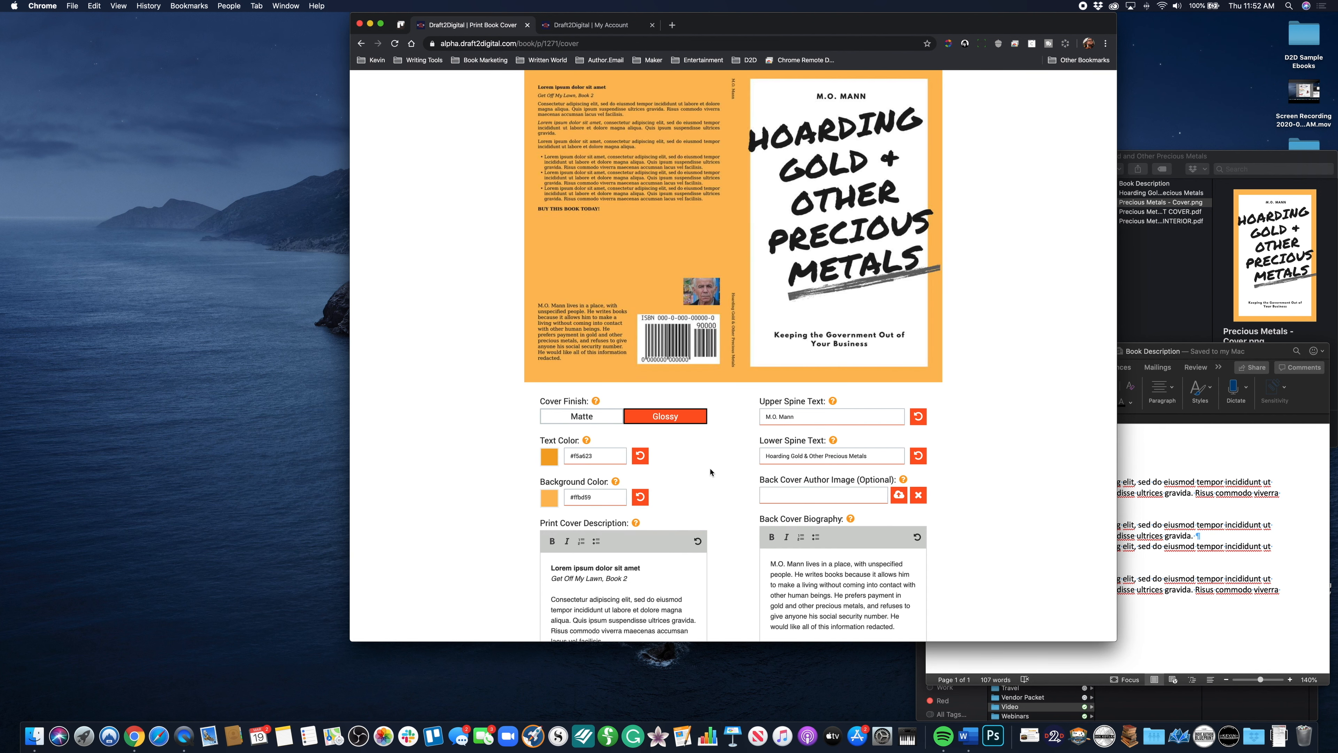
scroll(709, 472, "up", 3)
scroll(706, 471, "down", 8)
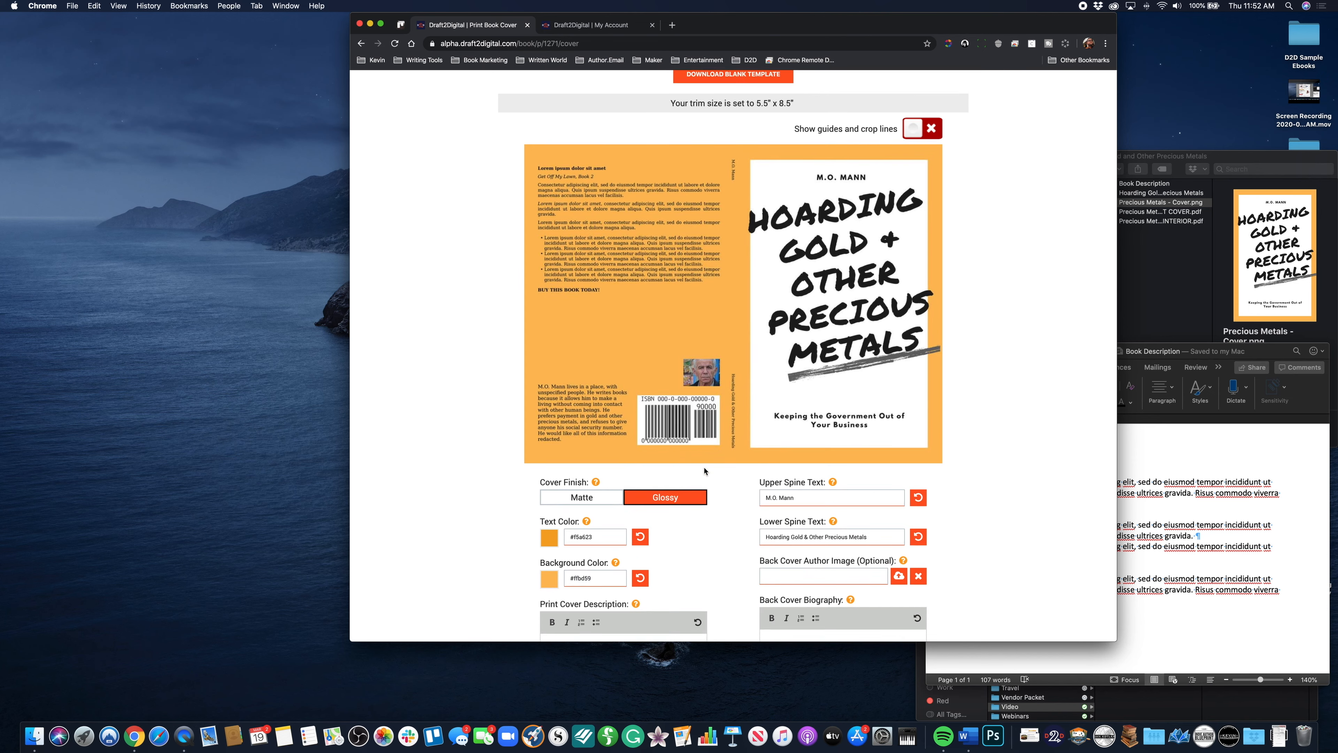
left_click(723, 488)
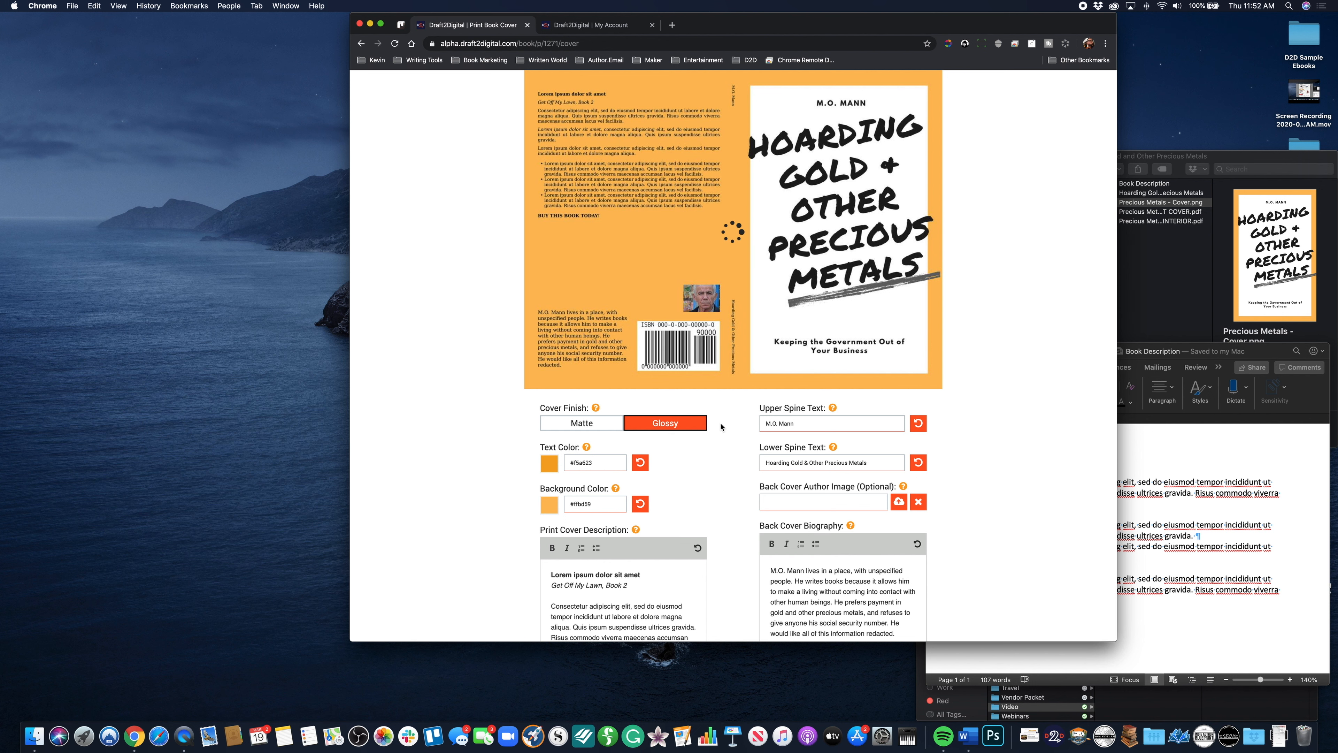
scroll(721, 426, "up", 3)
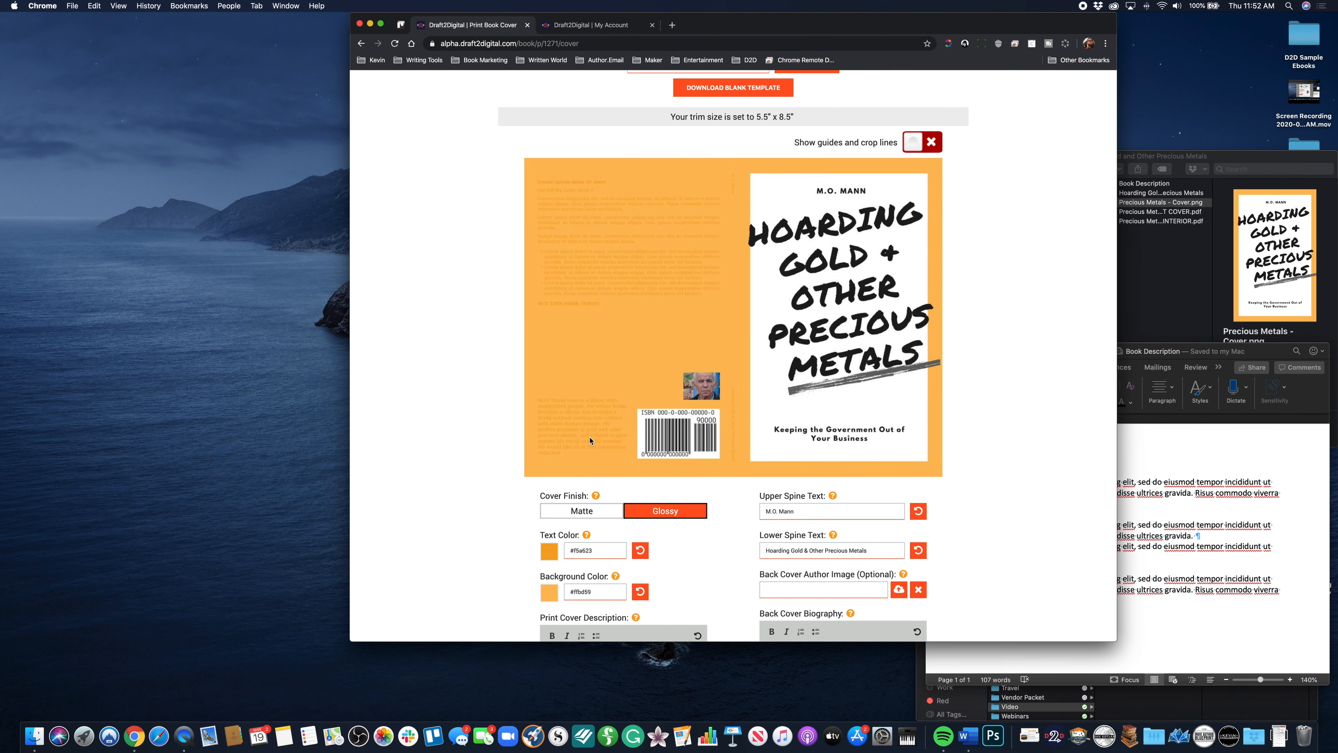
- Revert the text color to black #000000 and apply the change to the cover
scroll(590, 441, "down", 2)
left_click(641, 490)
scroll(641, 494, "down", 1)
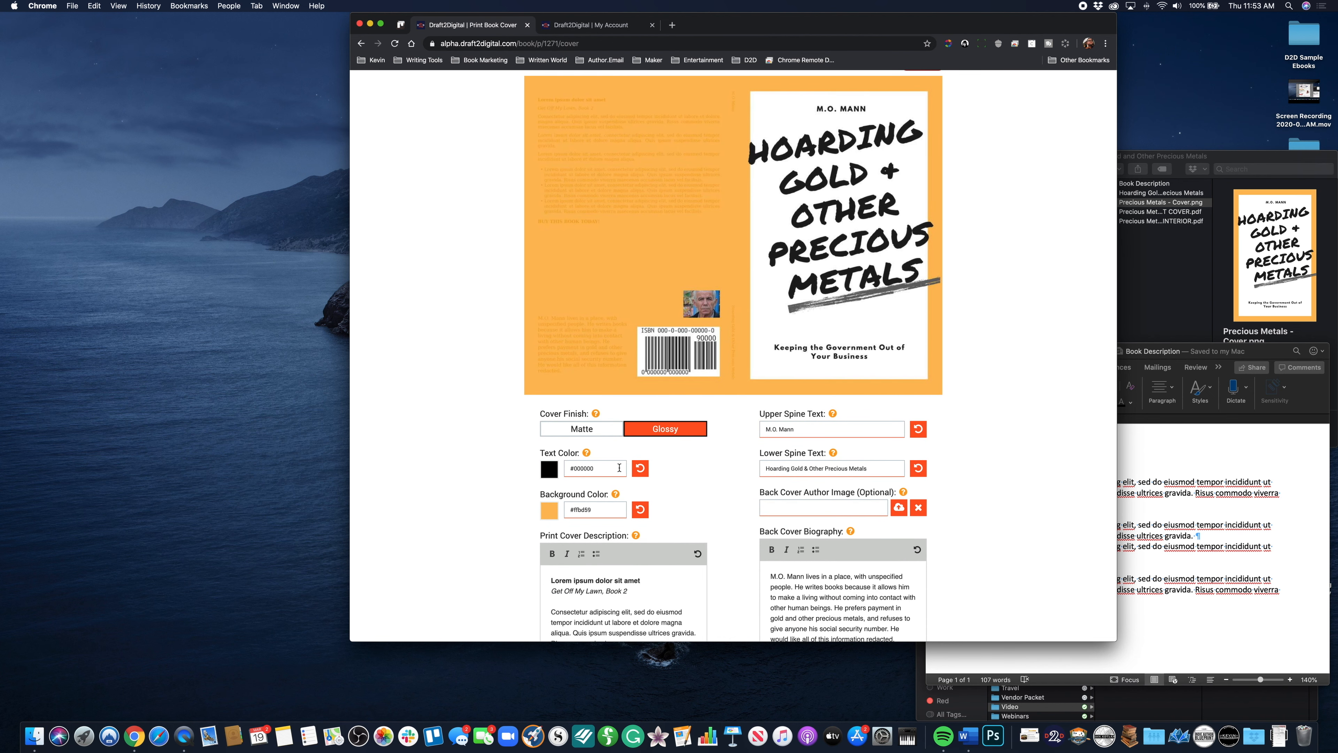
scroll(620, 468, "down", 3)
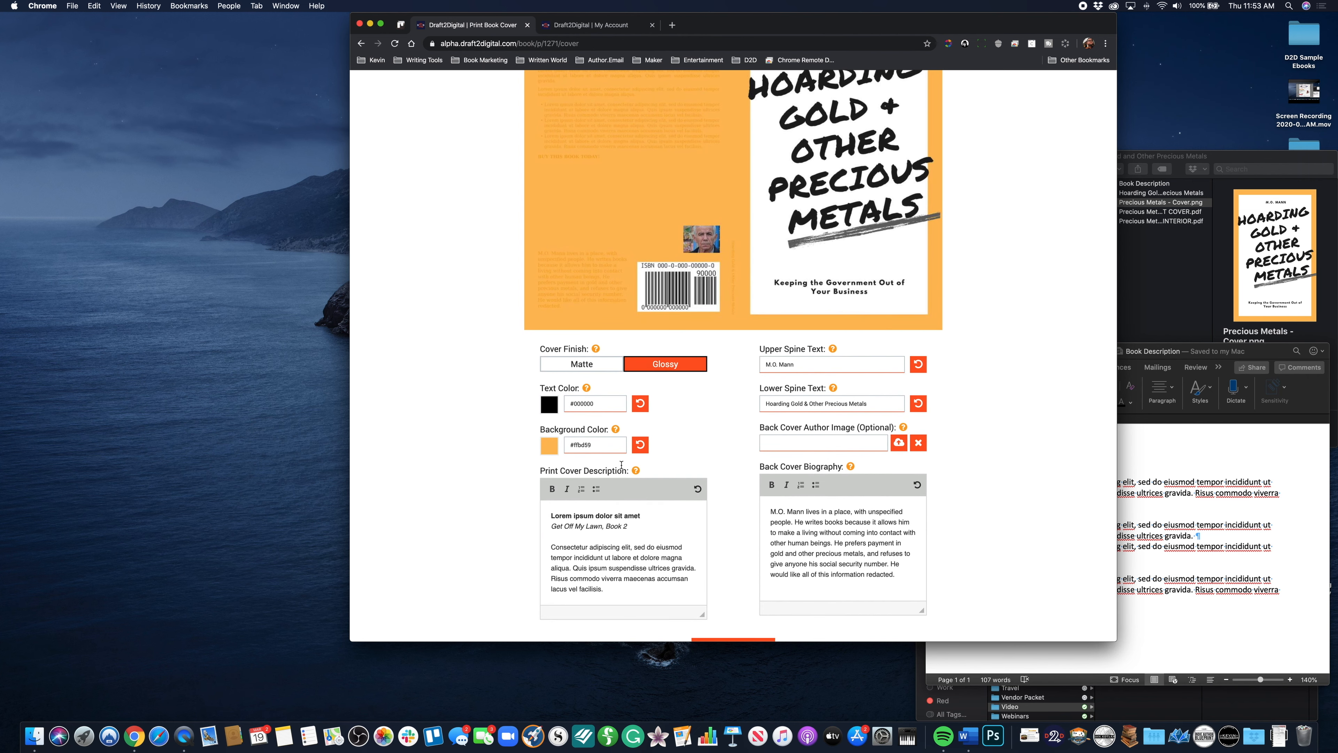
scroll(622, 464, "down", 5)
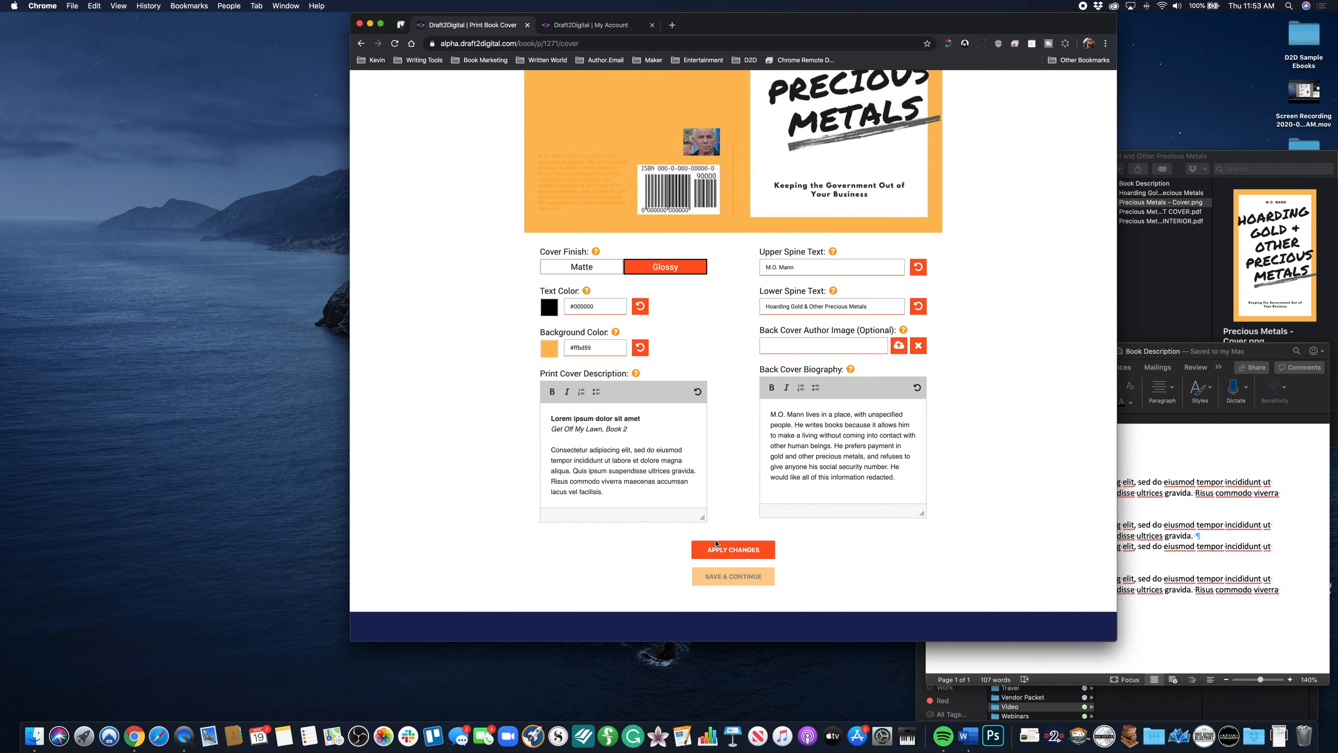
left_click(737, 552)
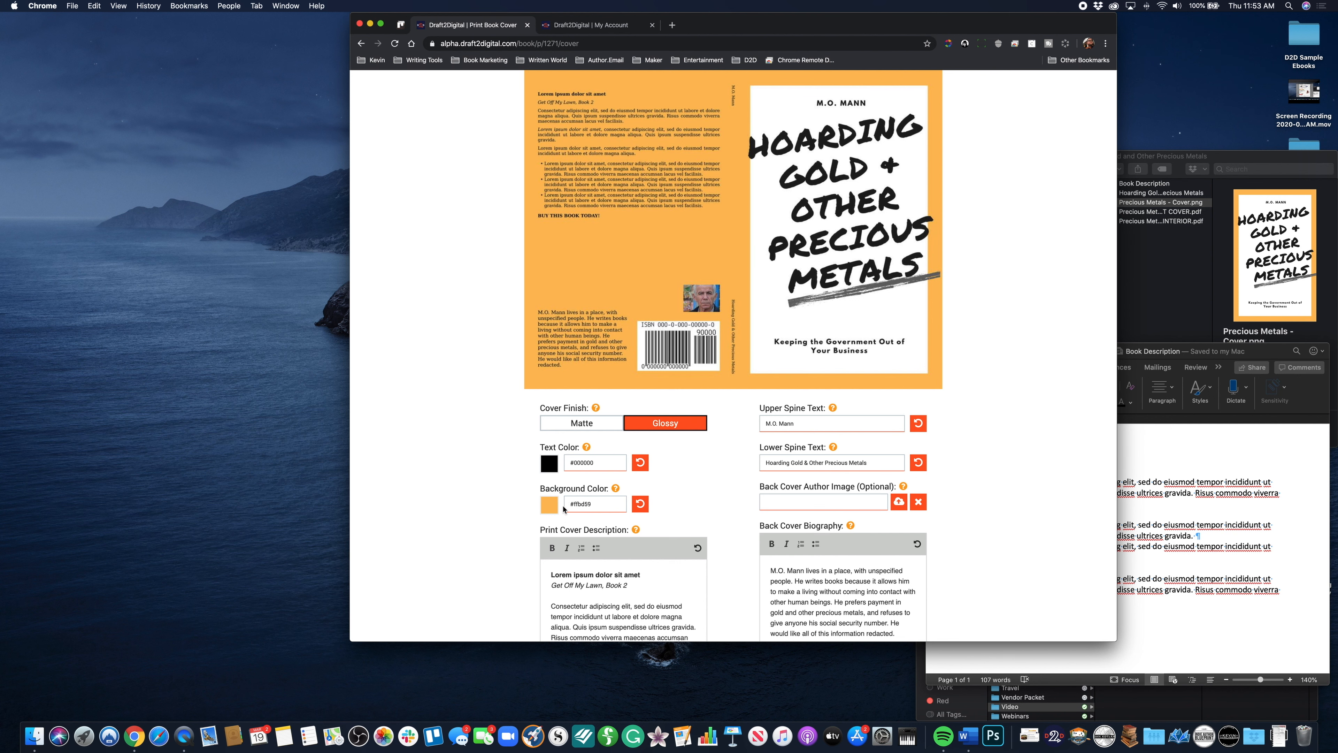
- Try green #7ed321 as the cover's background color and apply it to the preview
left_click(551, 507)
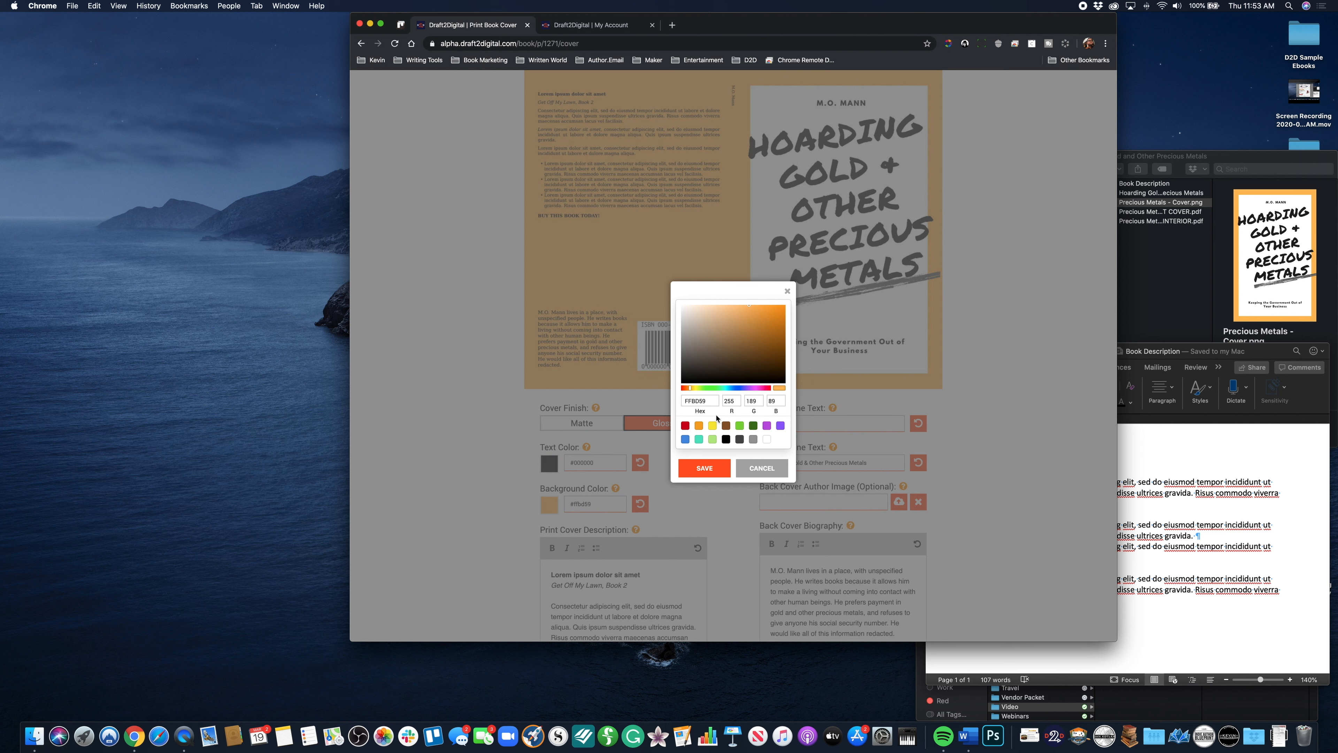
left_click(740, 425)
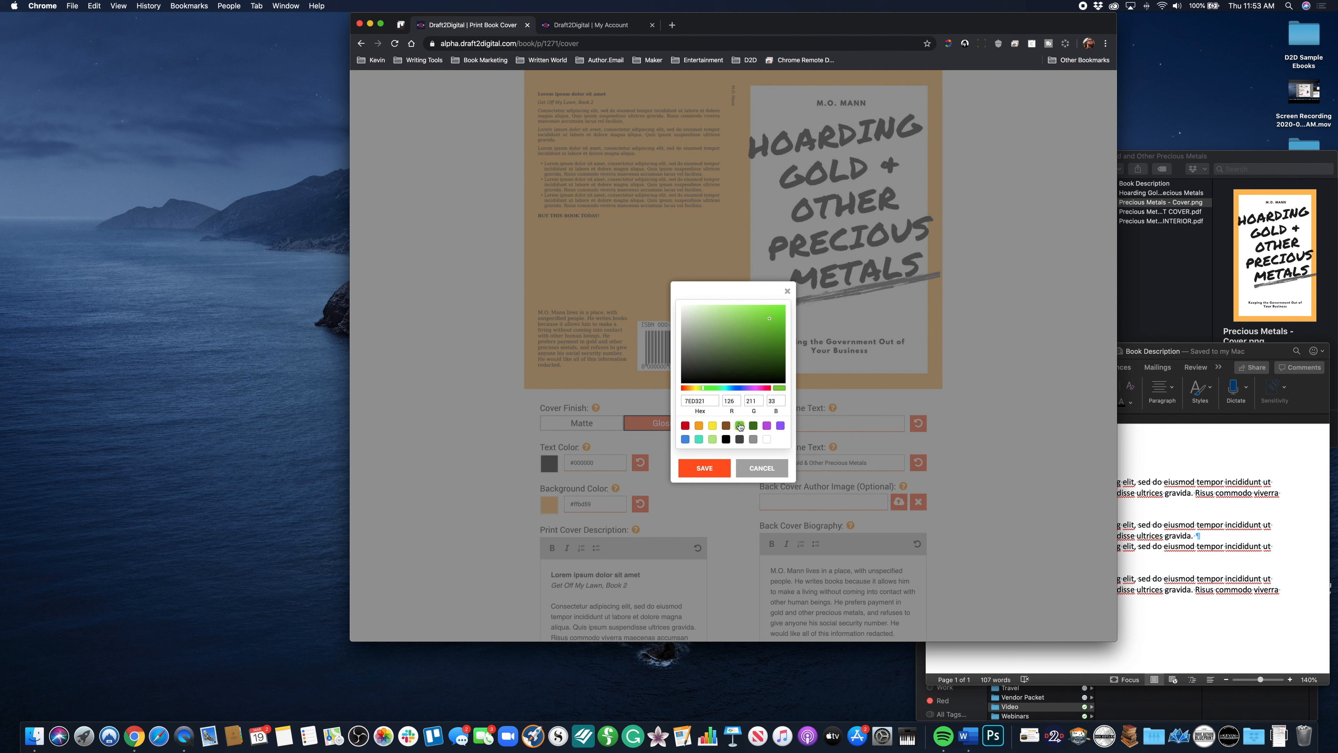
left_click(709, 470)
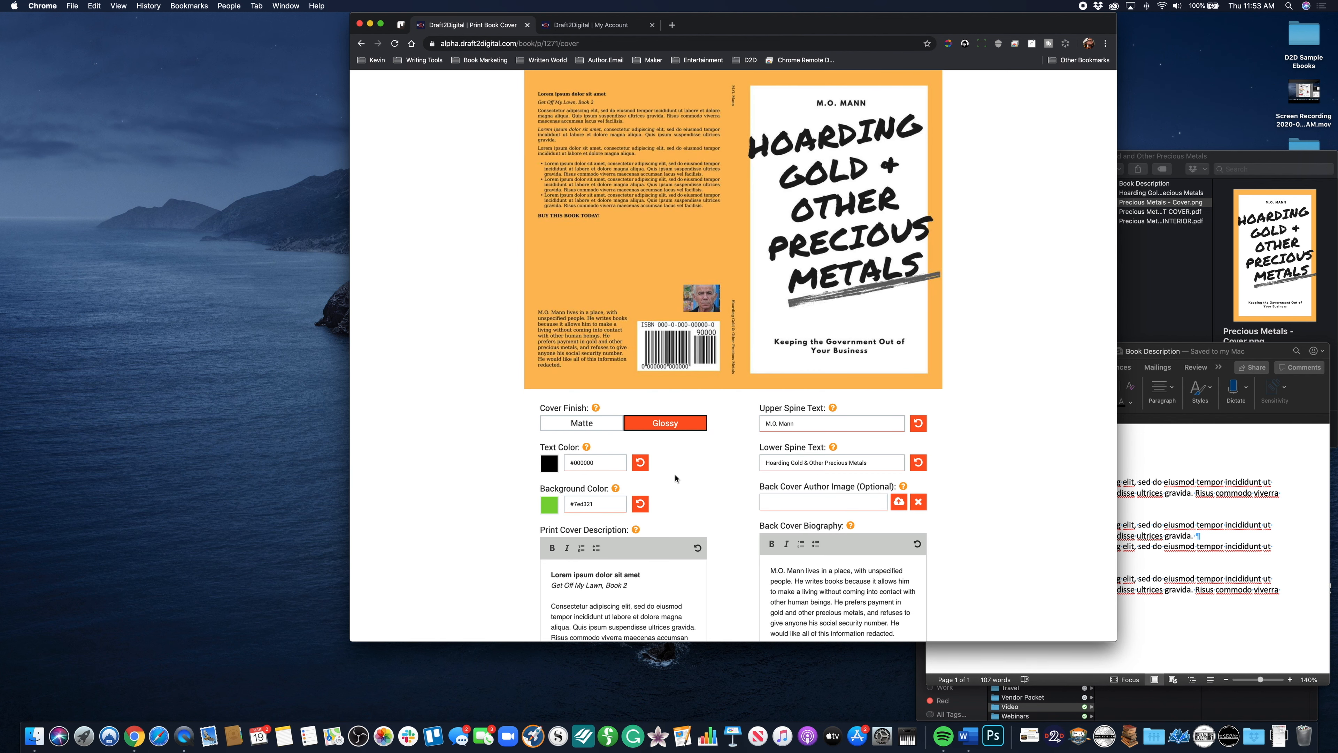
scroll(705, 523, "down", 5)
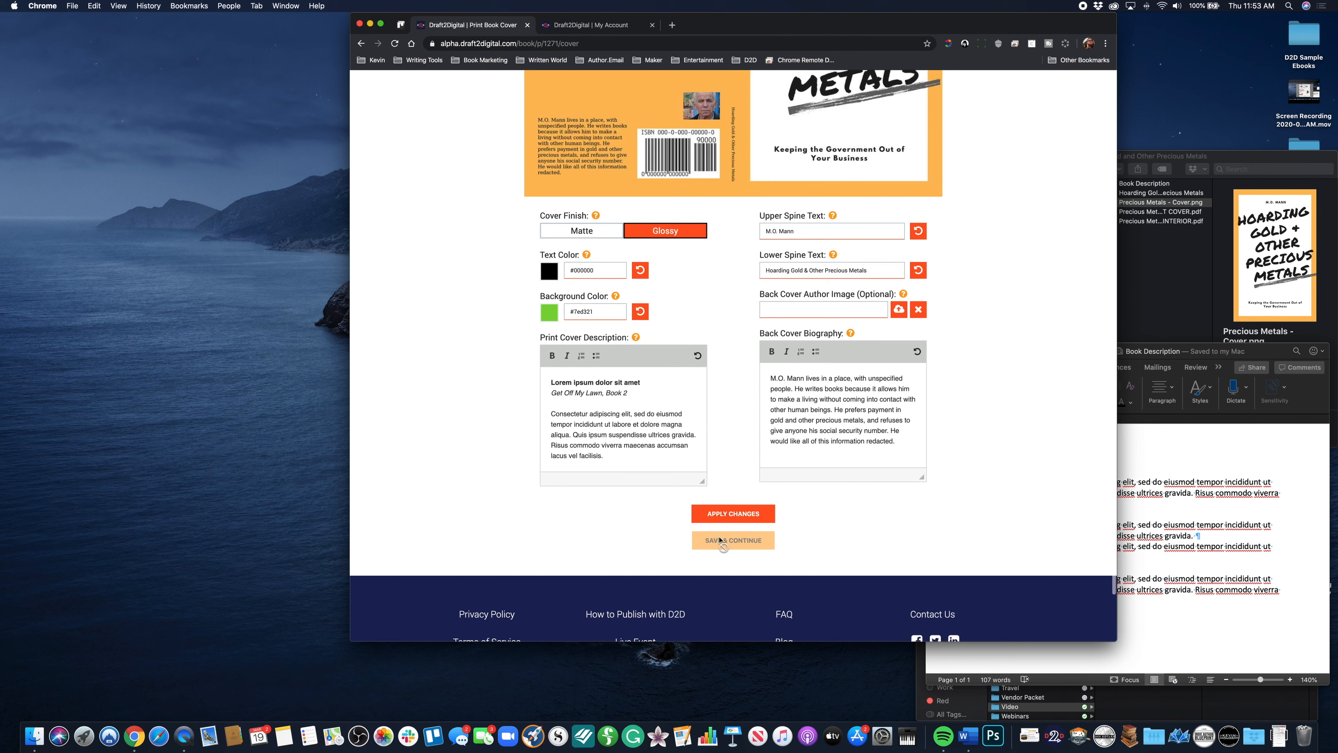
left_click(721, 519)
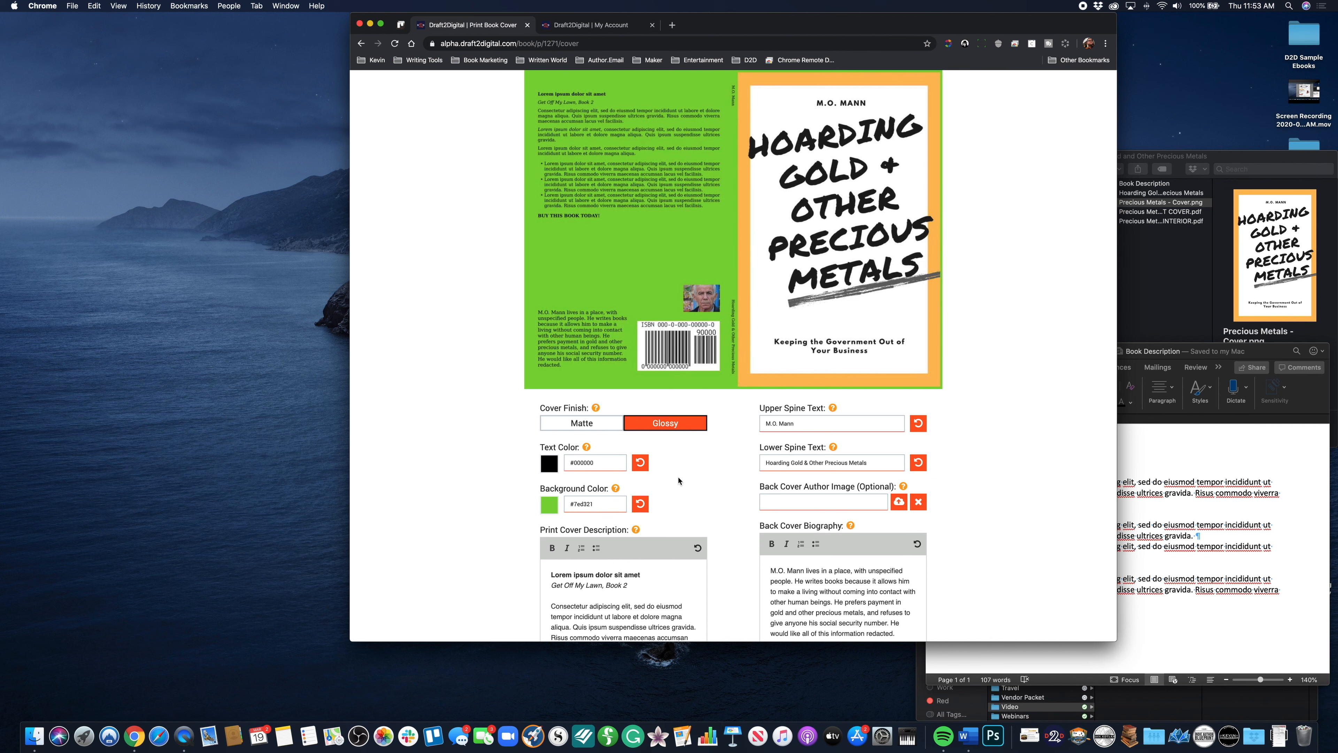
scroll(678, 481, "up", 3)
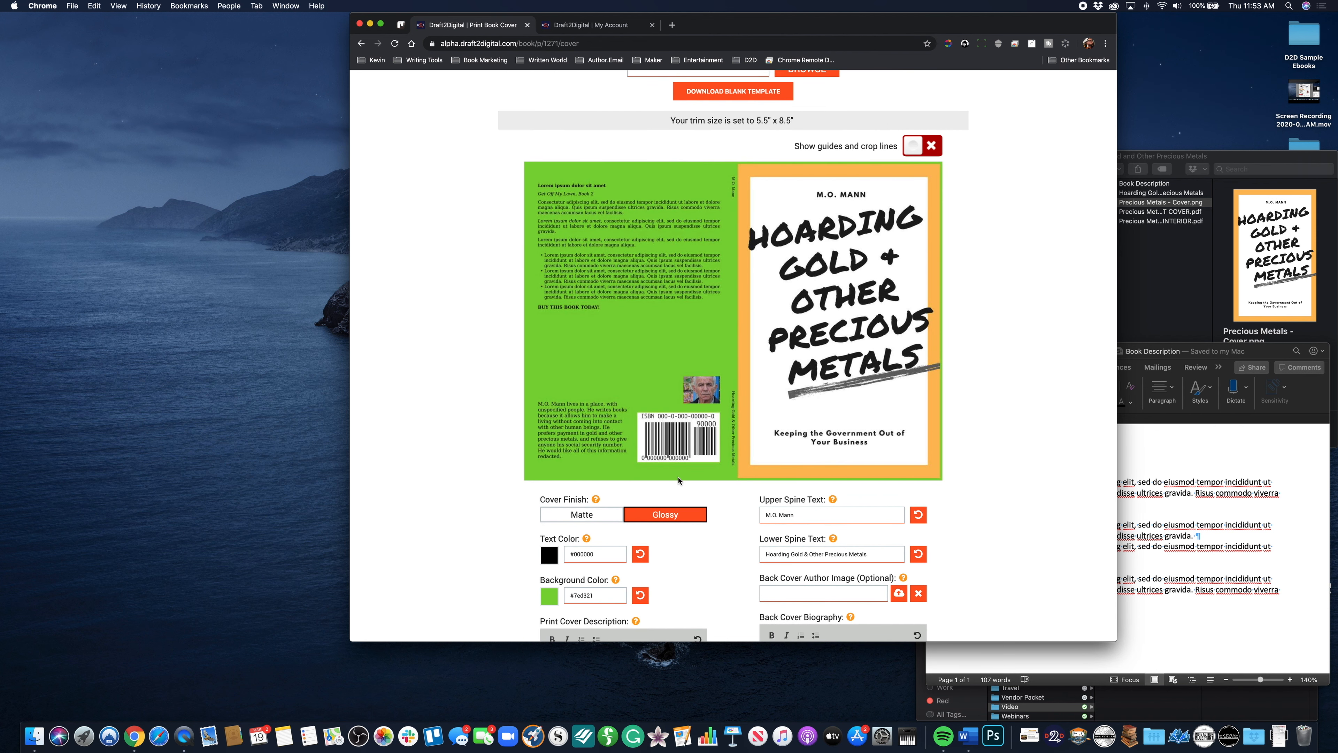
- Revert the background color to #ffbd59 and apply the change to the cover
scroll(679, 480, "down", 3)
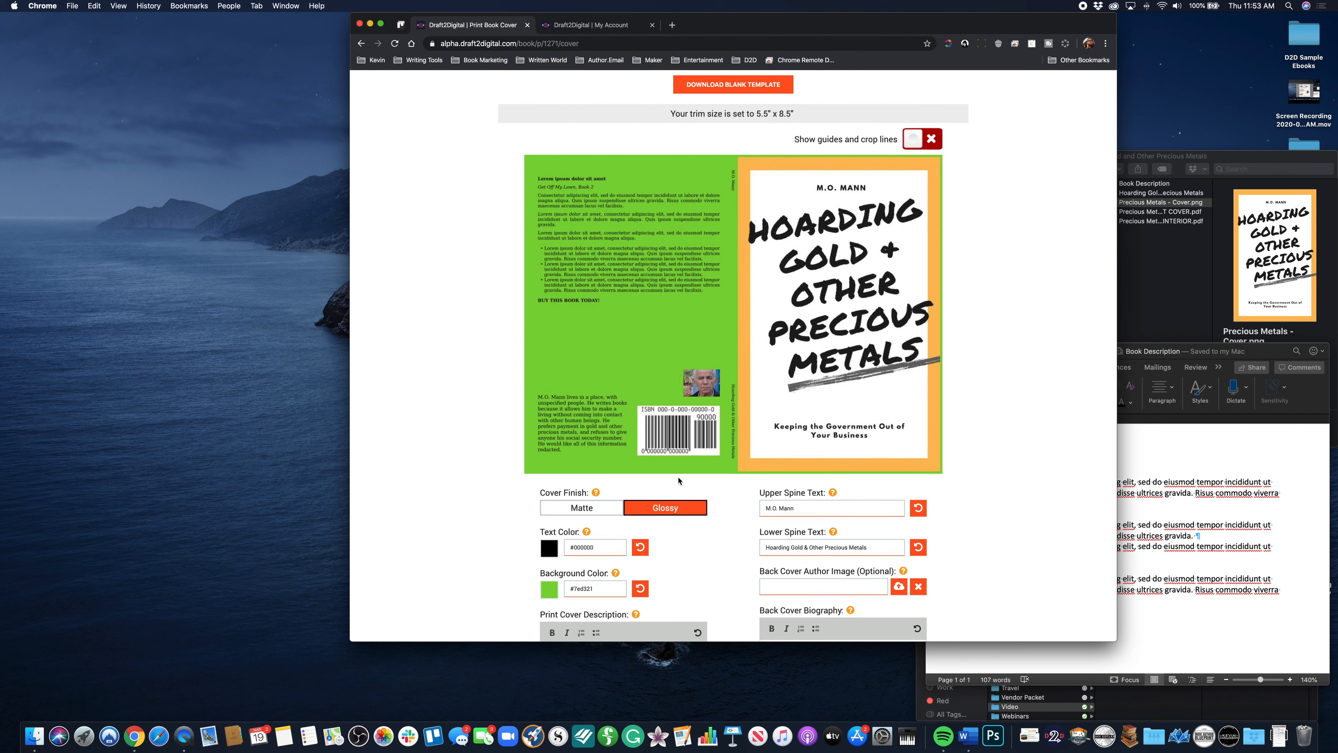
scroll(679, 480, "down", 1)
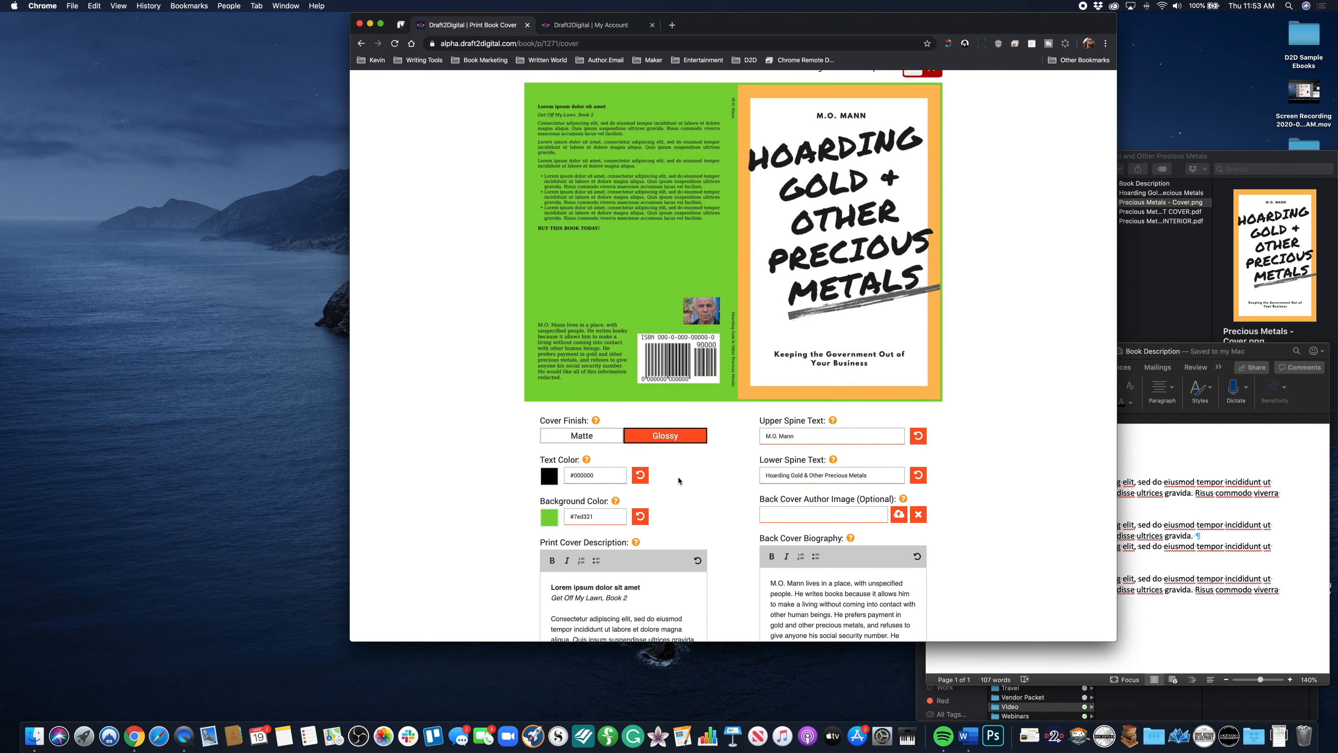
left_click(641, 504)
scroll(642, 506, "down", 7)
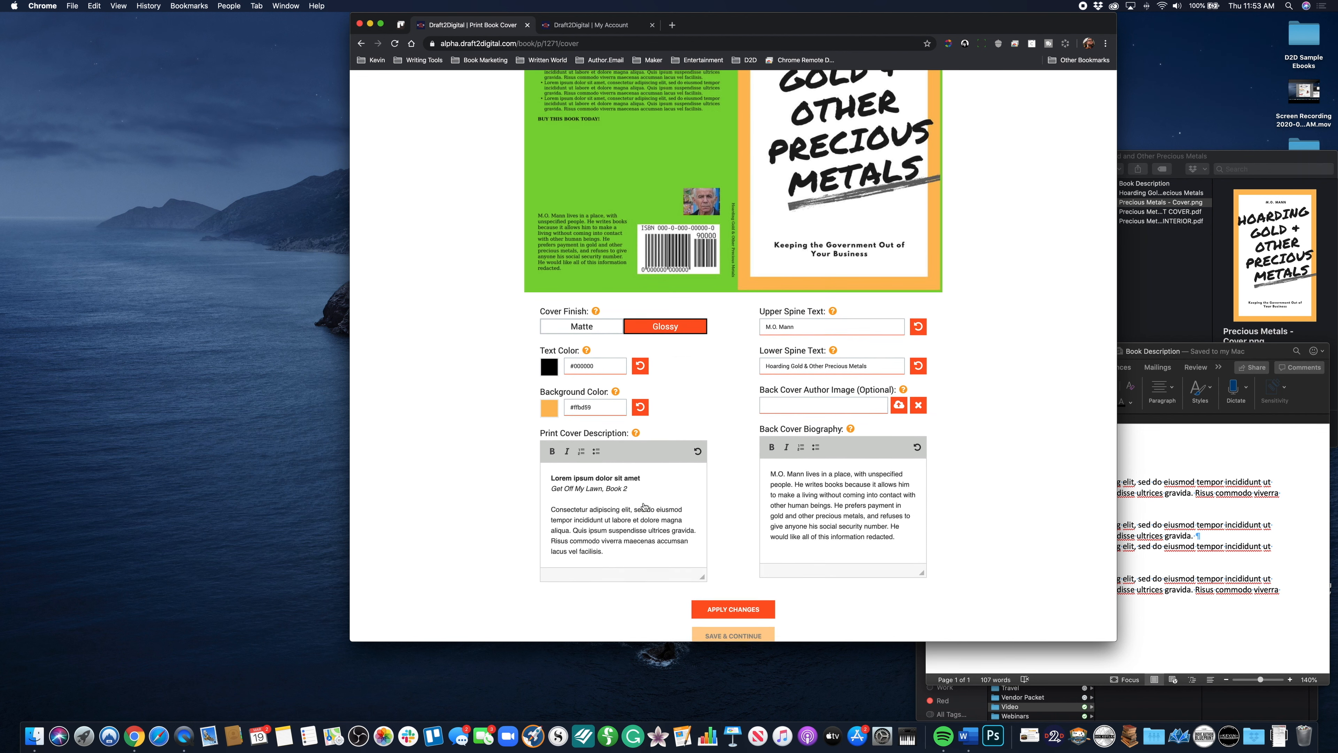
left_click(721, 505)
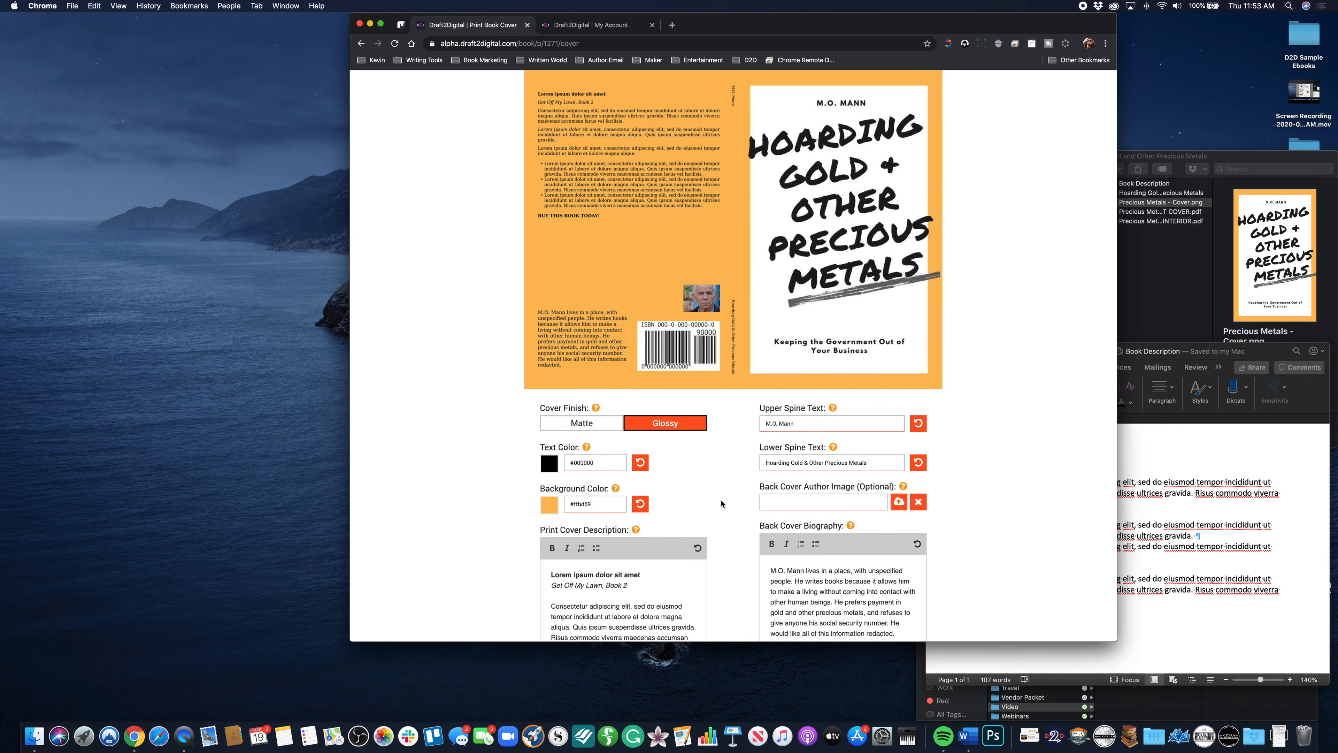
- Compare the spine on the cover preview with the spine text settings and read the help for Upper Spine Text
scroll(721, 504, "up", 7)
scroll(722, 503, "down", 3)
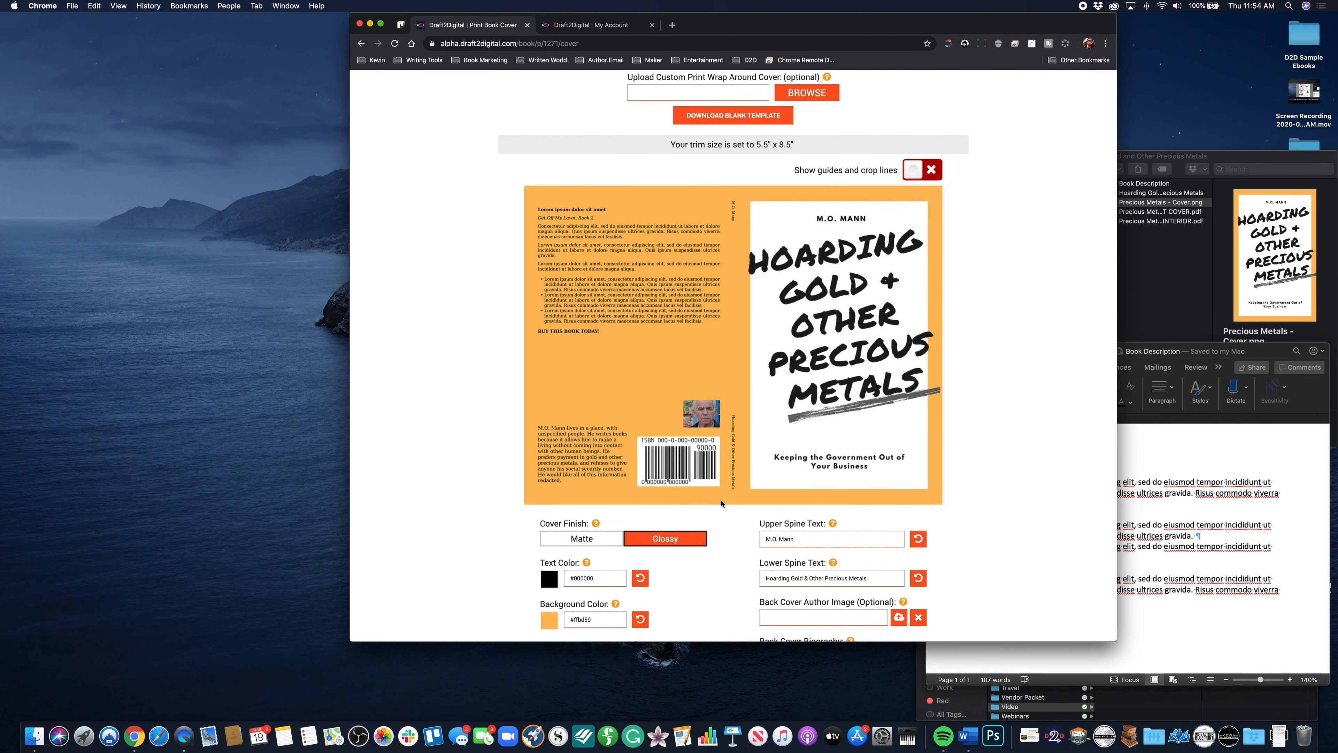
scroll(722, 504, "down", 3)
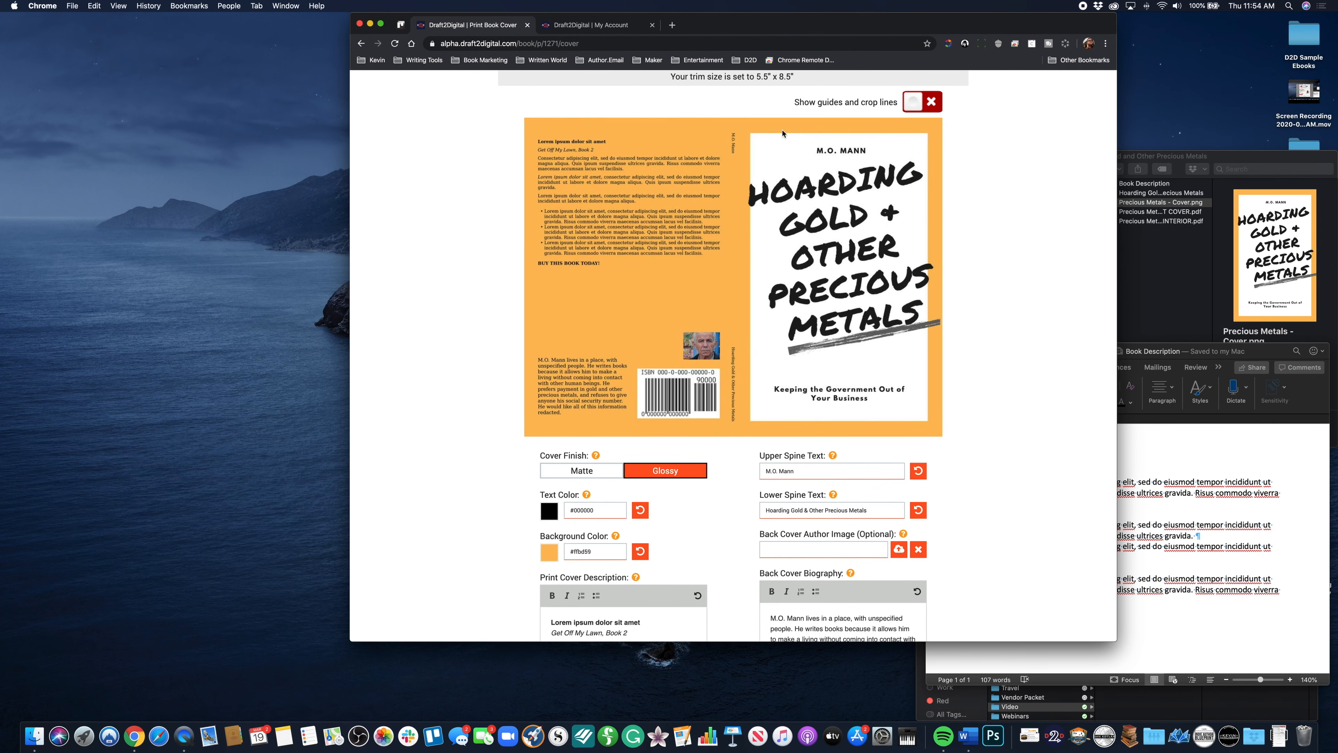
scroll(793, 296, "down", 4)
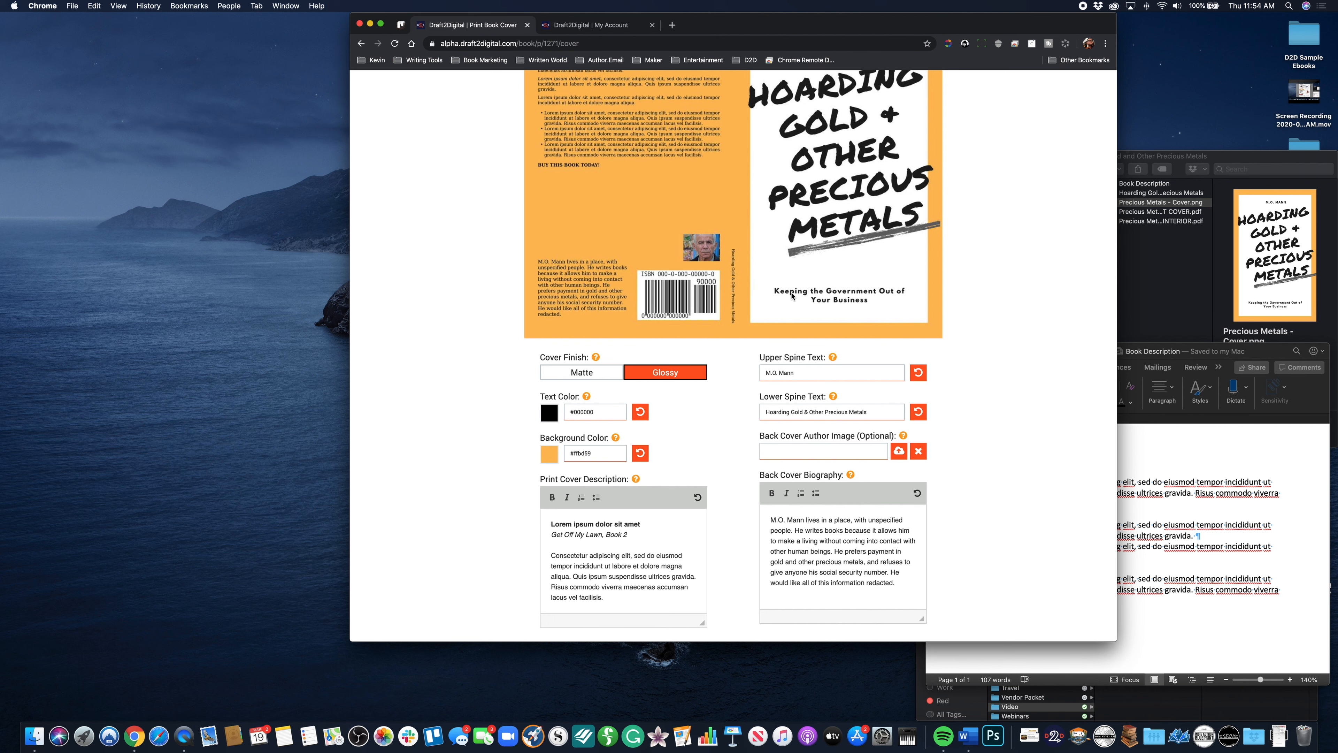
scroll(791, 296, "up", 4)
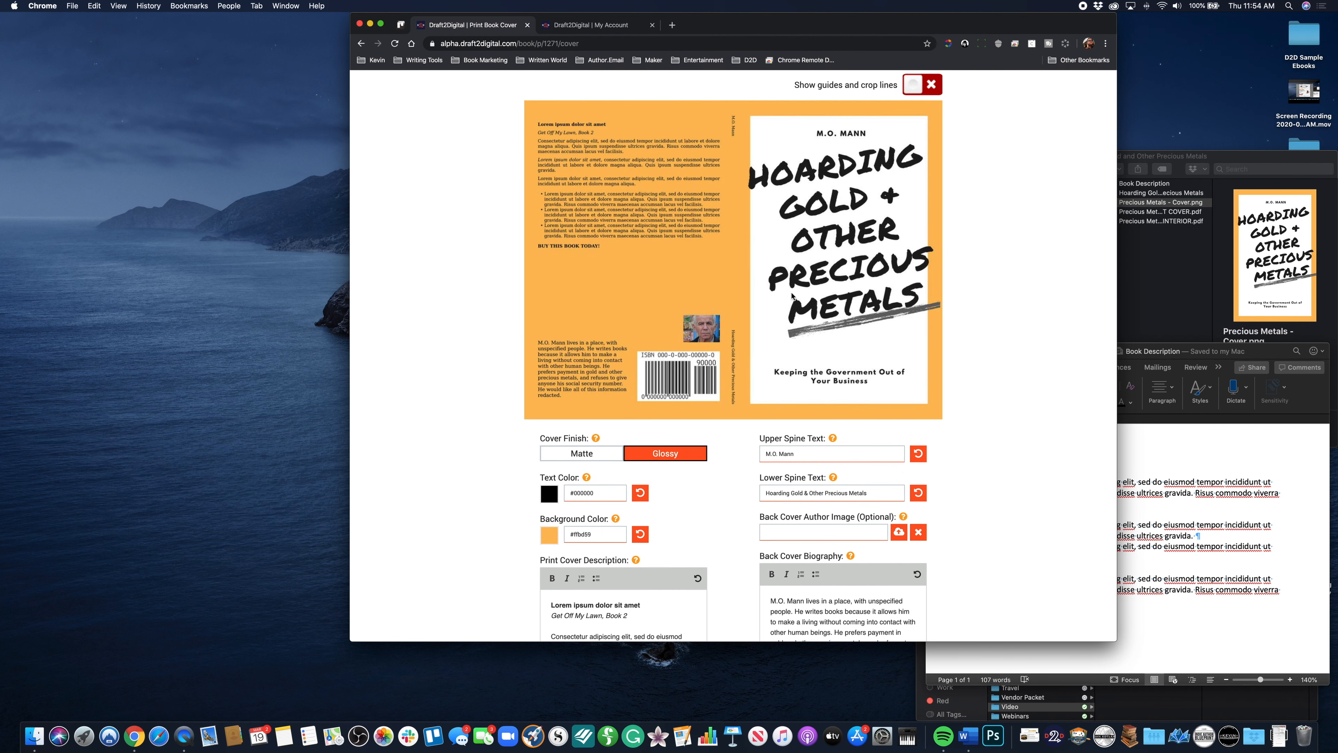
scroll(791, 297, "down", 4)
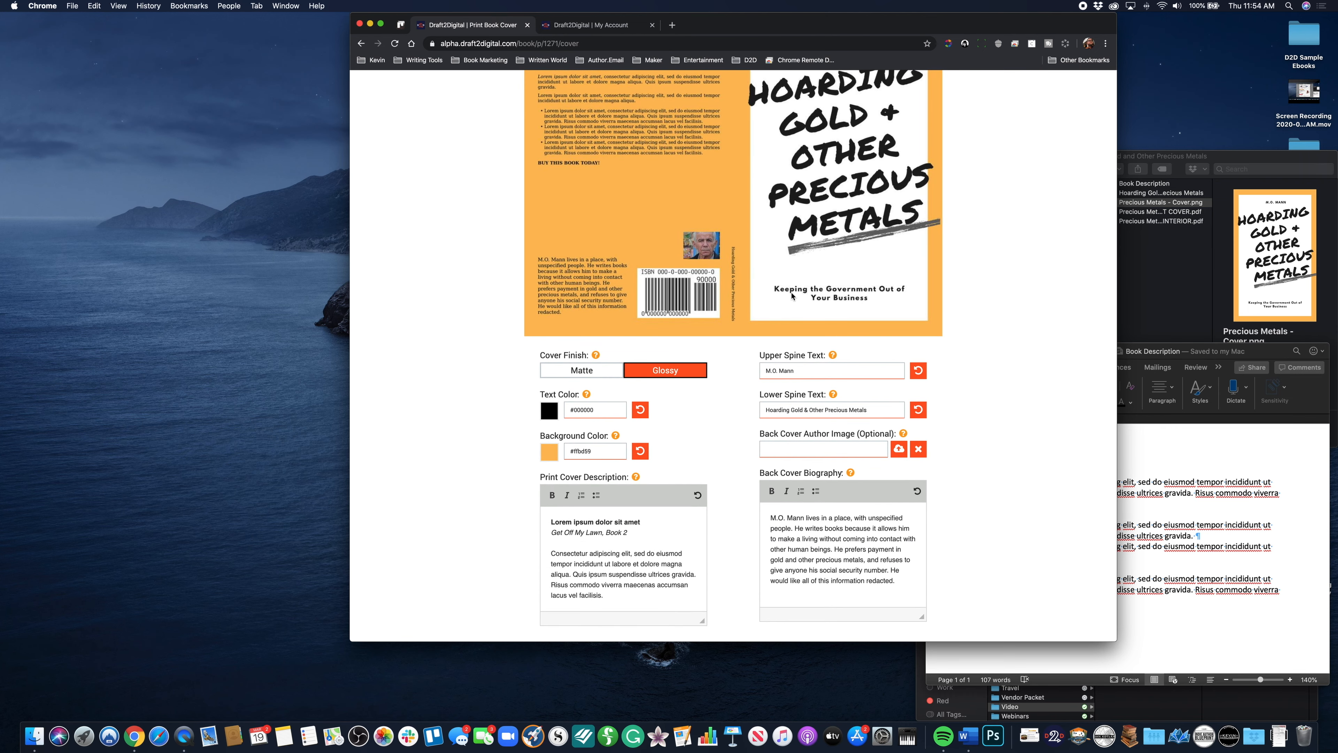
scroll(791, 296, "up", 4)
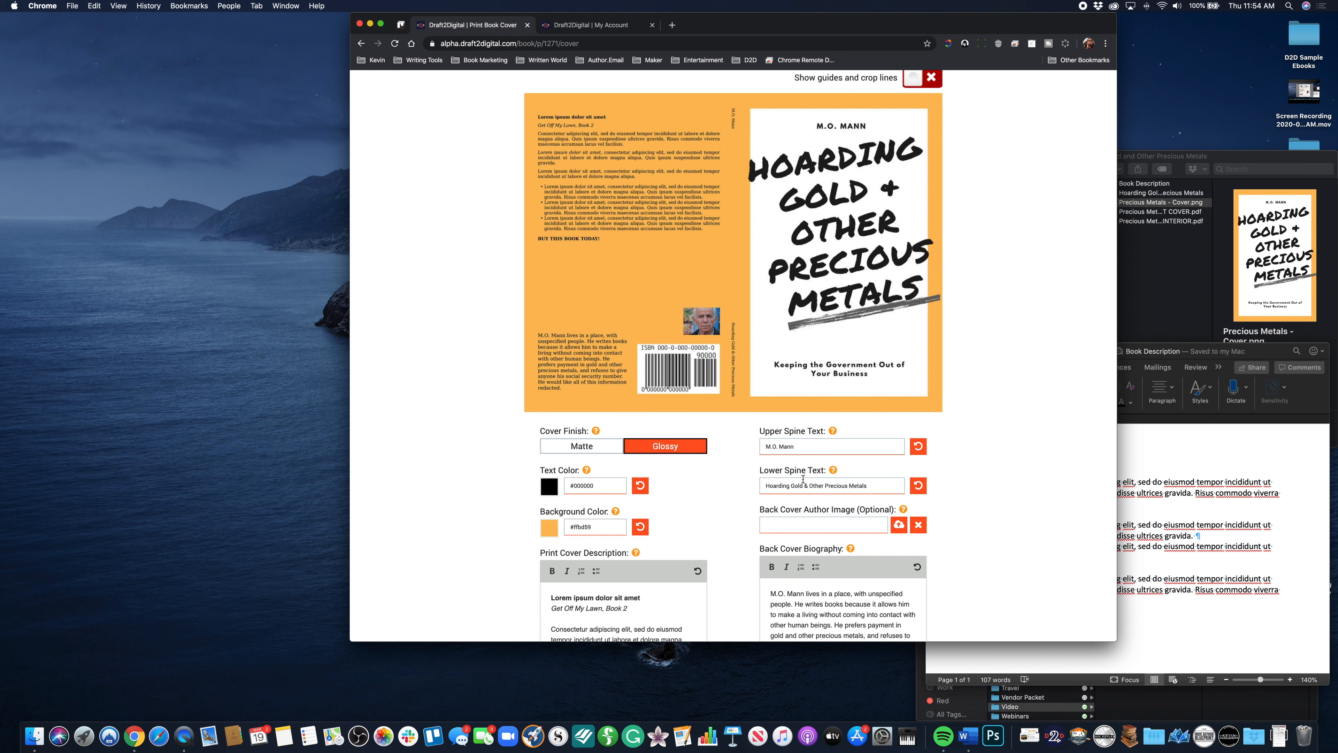
mouse_move(834, 431)
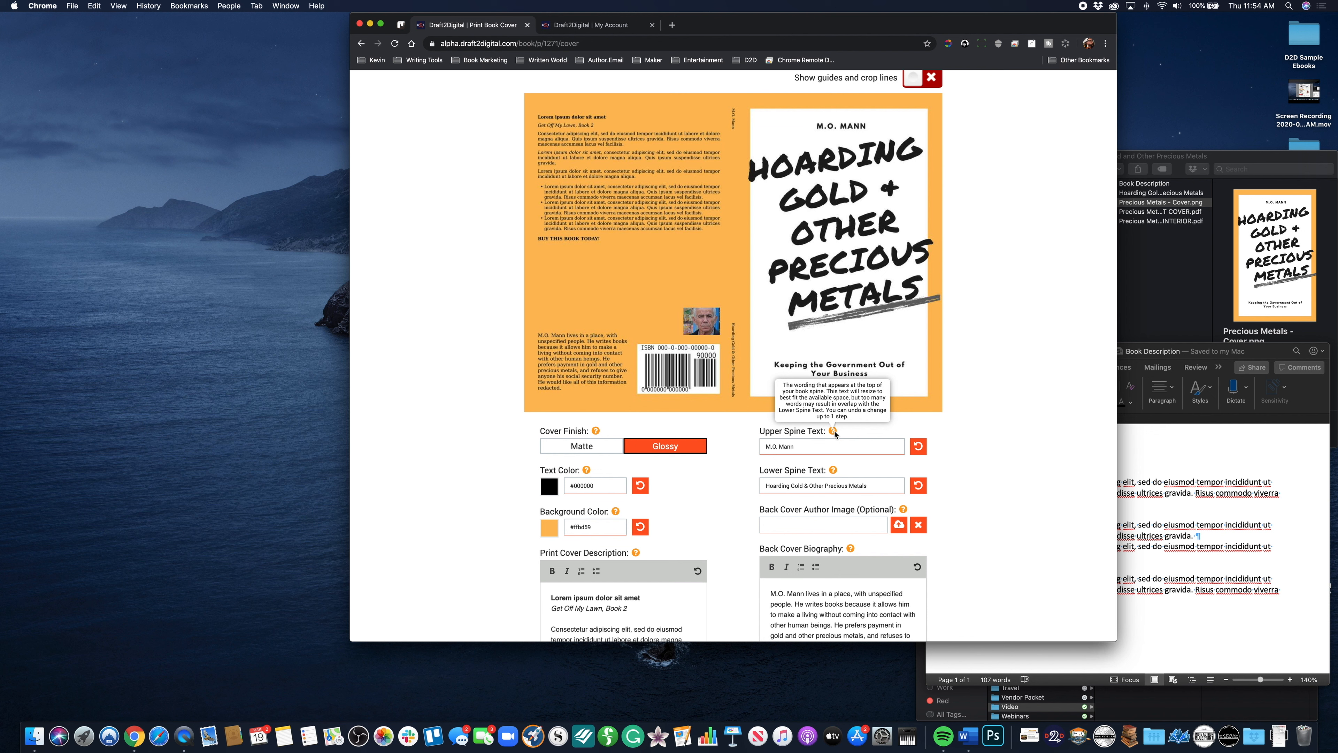
- Copy the author name to the end of the lower spine text and move "Hoarding Gold & Other Precious" into the upper spine text
triple_click(792, 446)
key("super+c")
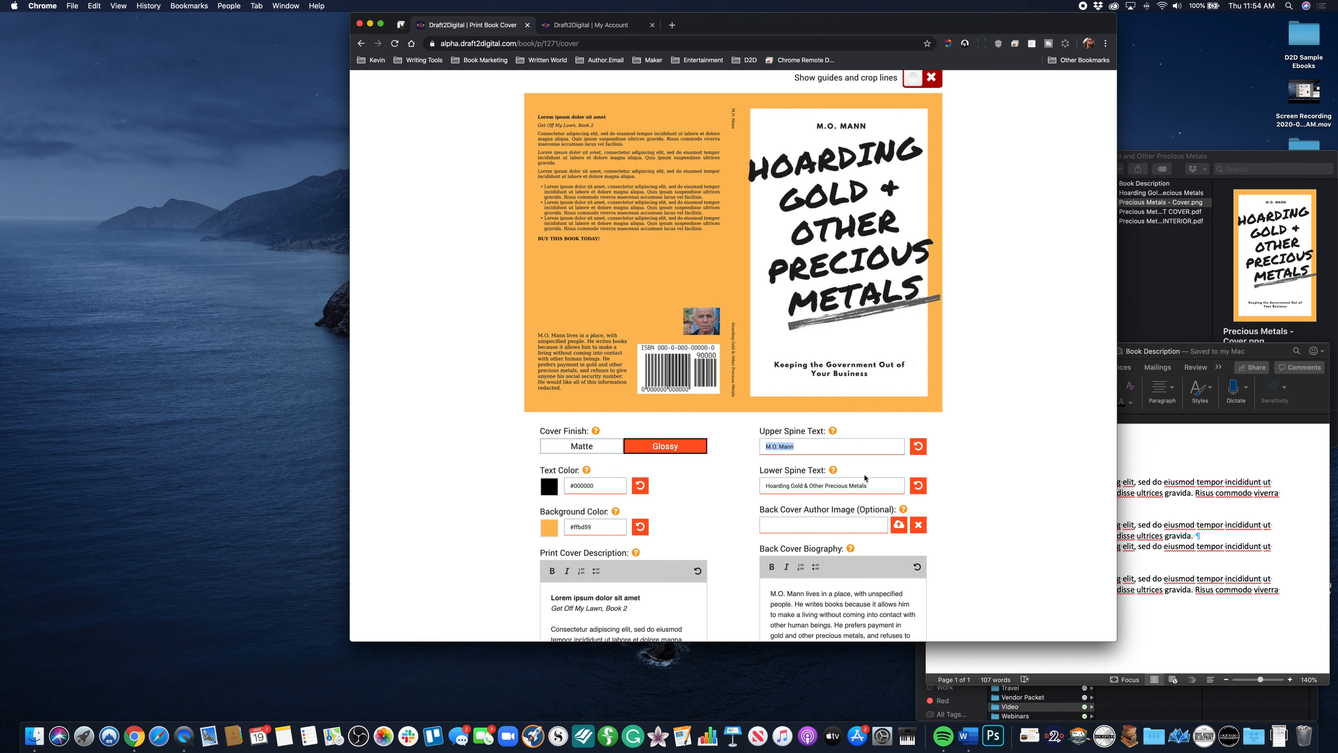
left_click(876, 484)
key("super+v")
left_click_drag(847, 485, 728, 488)
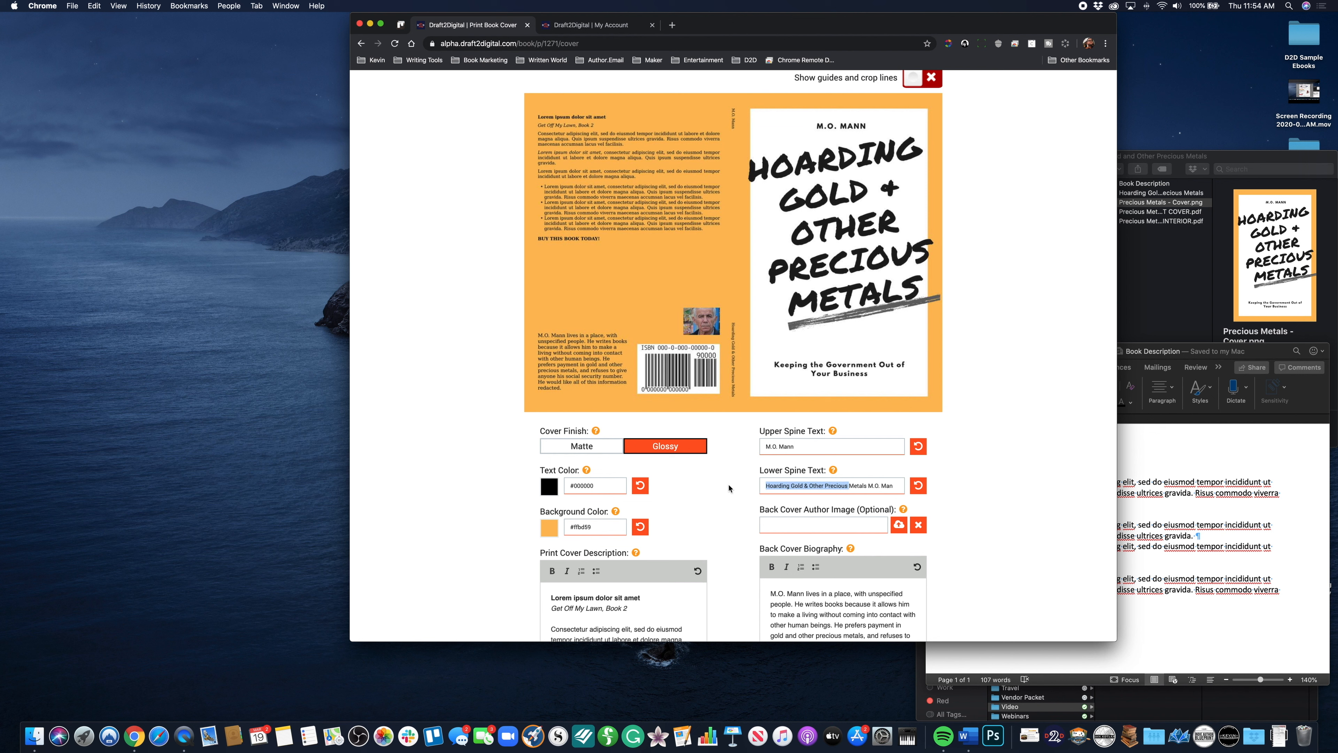
key("super+x")
triple_click(772, 446)
key("super+v")
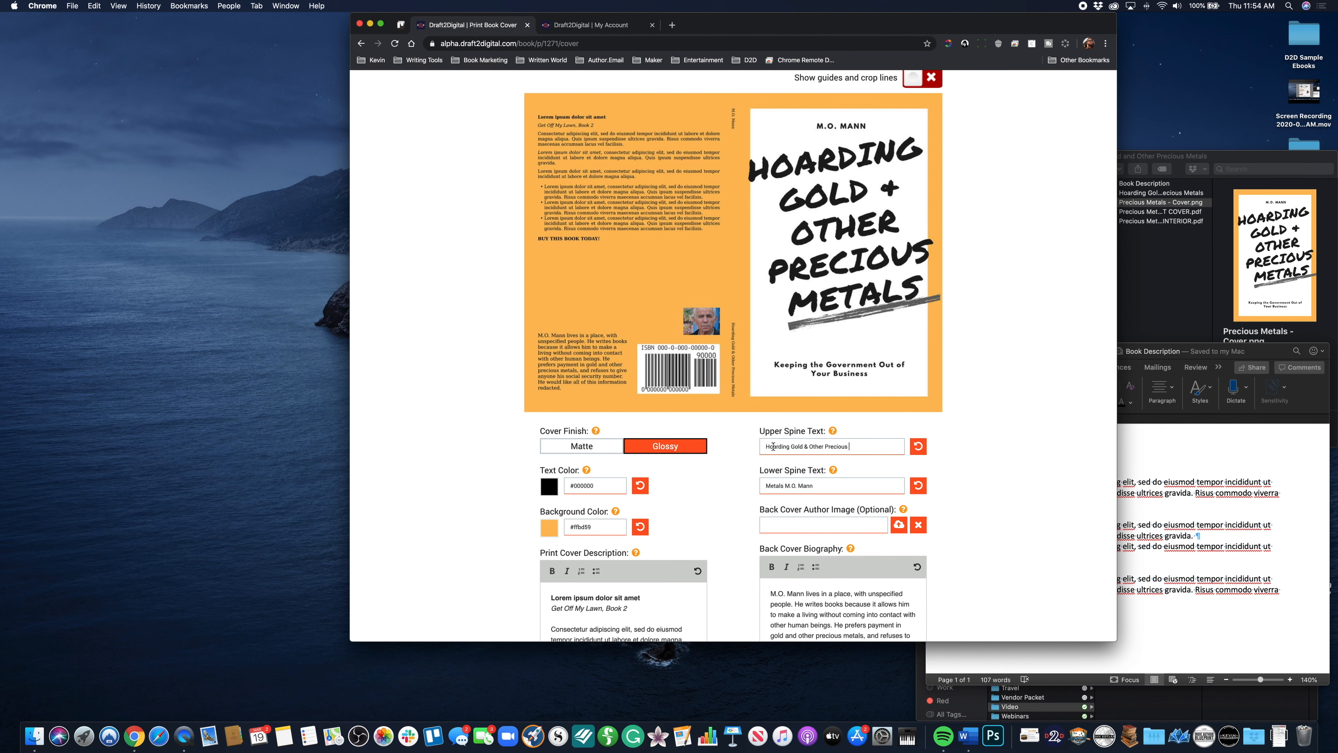
- Move "Metals" from the lower spine text to the end of the upper one, completing "Hoarding Gold & Other Precious Metals"
left_click(839, 481)
scroll(794, 467, "down", 5)
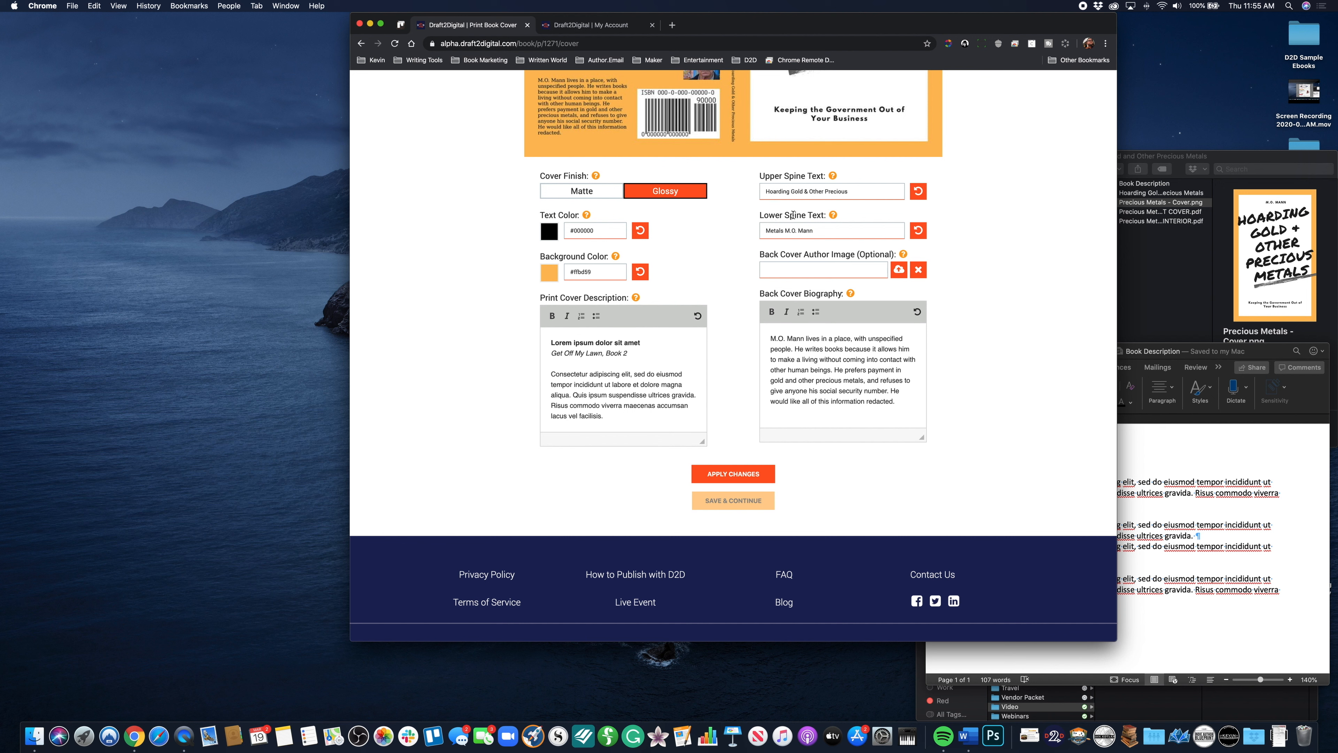
double_click(772, 233)
key("BackSpace")
left_click(861, 191)
key("super+v")
scroll(821, 233, "up", 5)
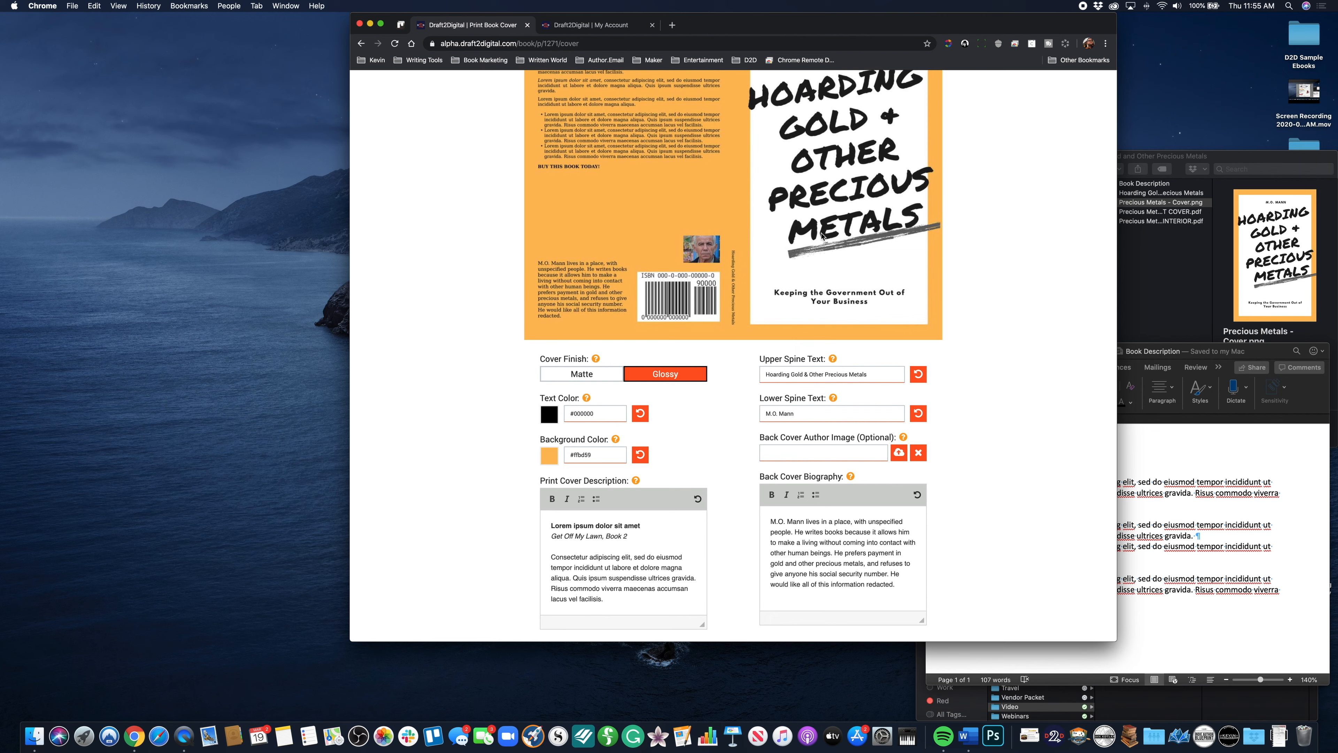
scroll(754, 252, "up", 3)
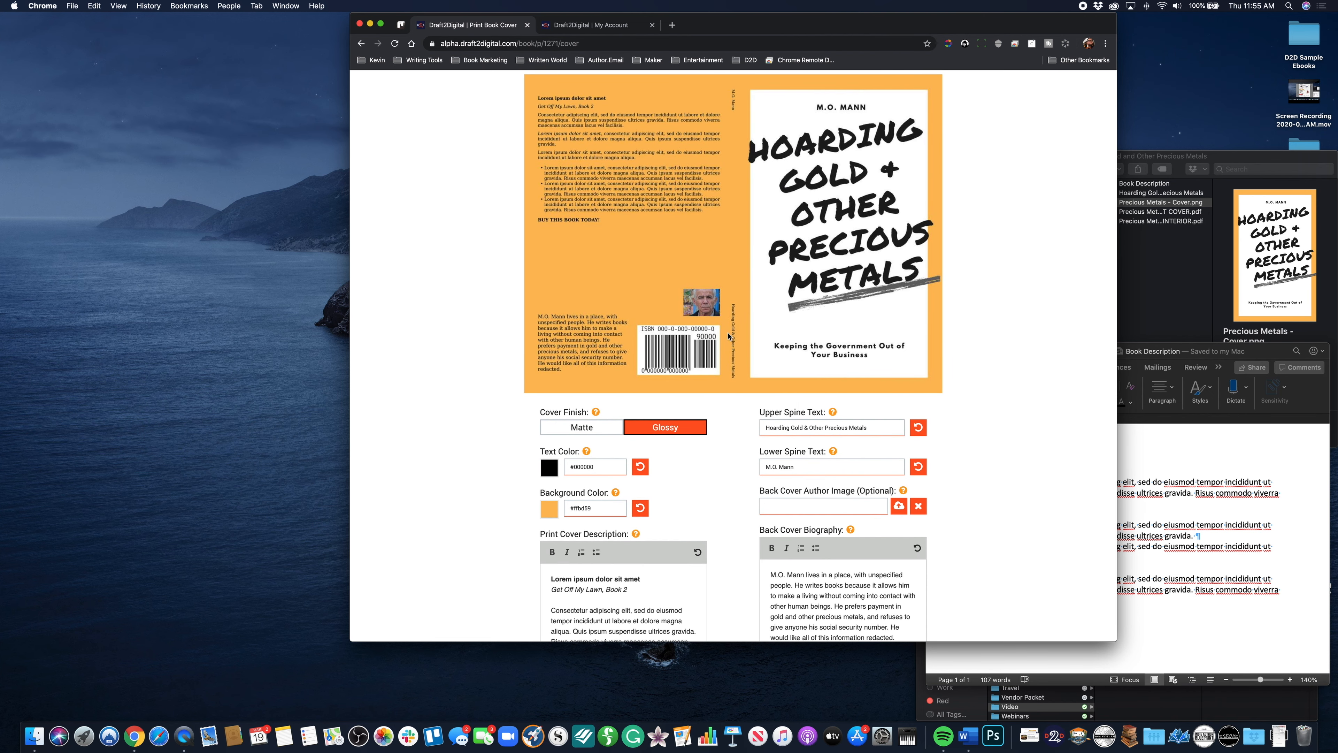
- Apply the swapped upper and lower spine text to the cover preview
scroll(716, 369, "down", 10)
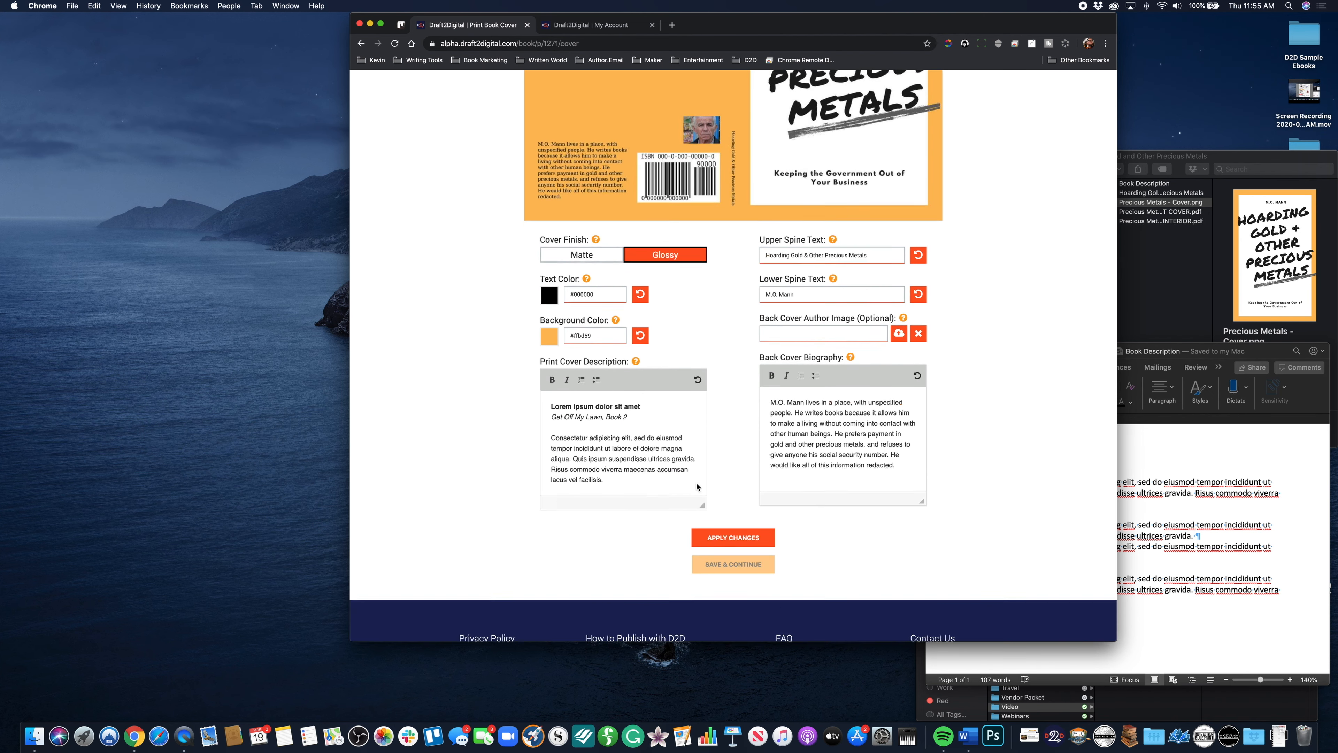
left_click(721, 422)
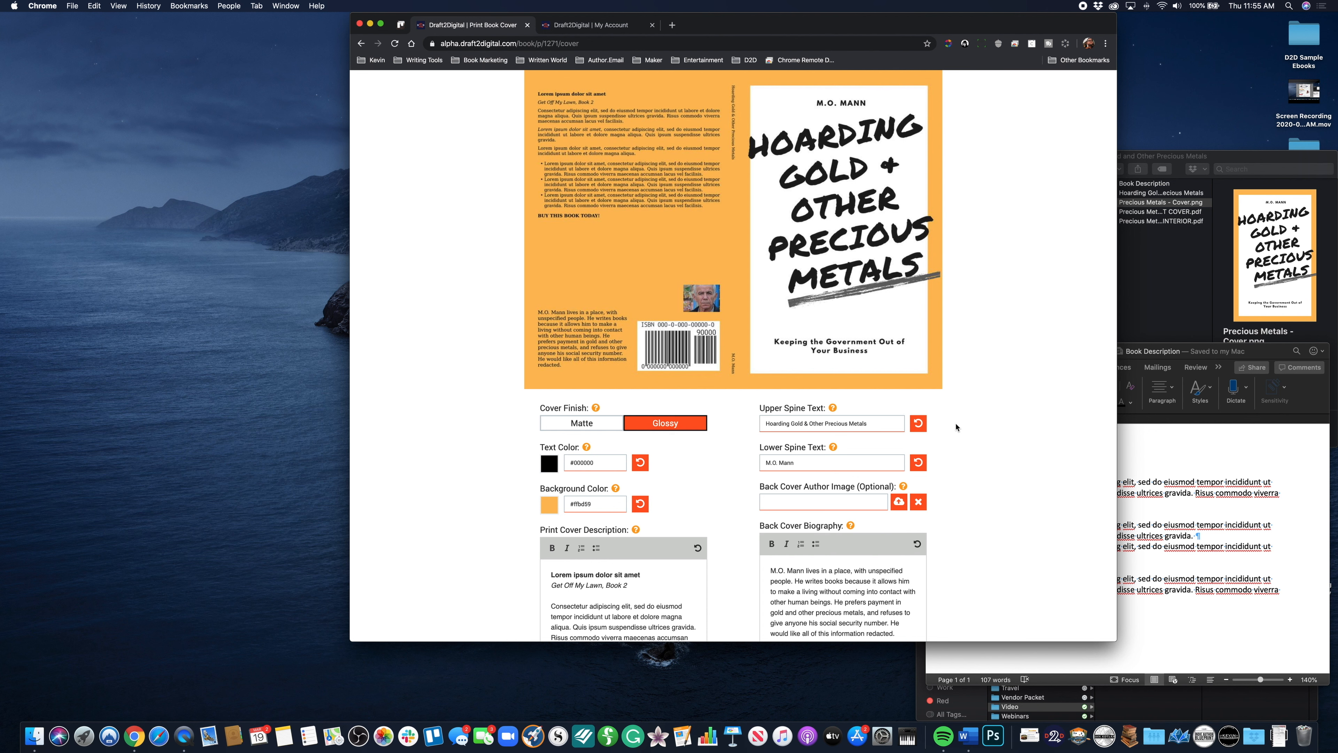
- Compare the Print Cover Description, down to its bullet list and closing line, with the back cover in the preview
scroll(956, 427, "down", 5)
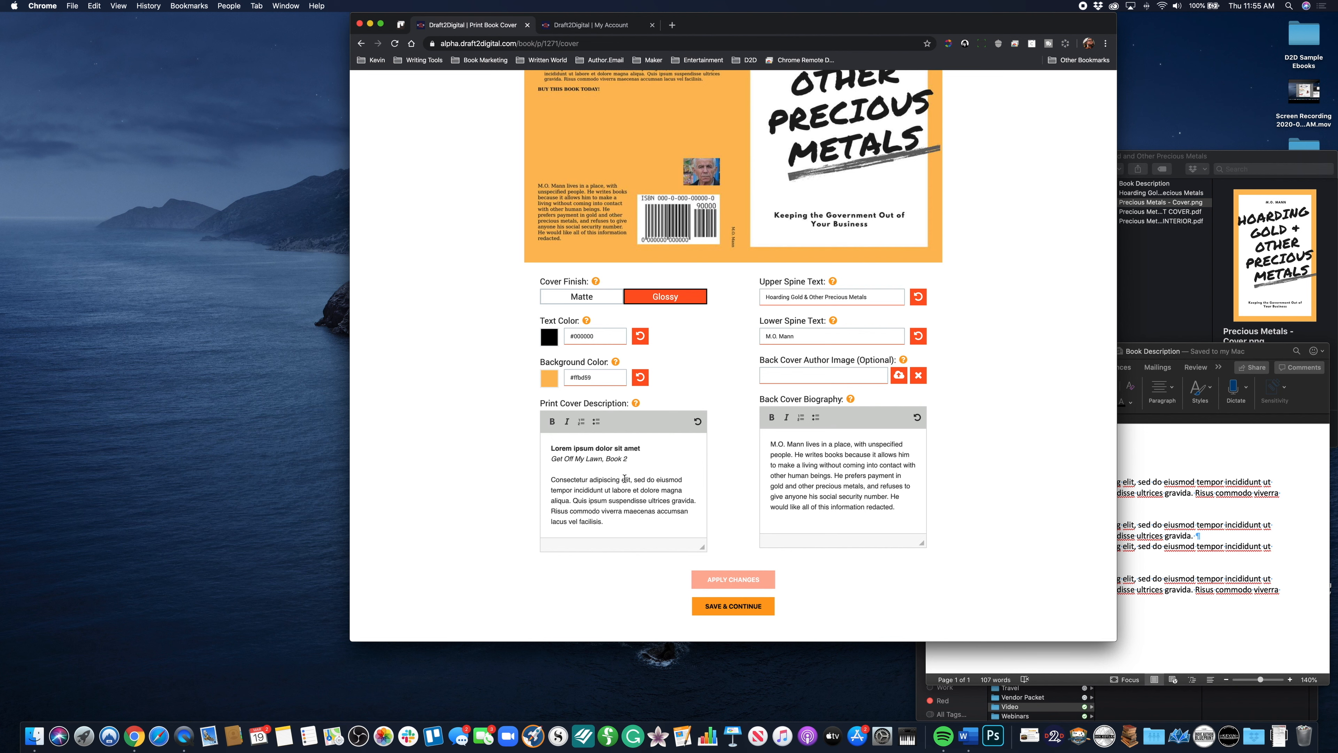
scroll(624, 478, "up", 1)
scroll(624, 478, "down", 5)
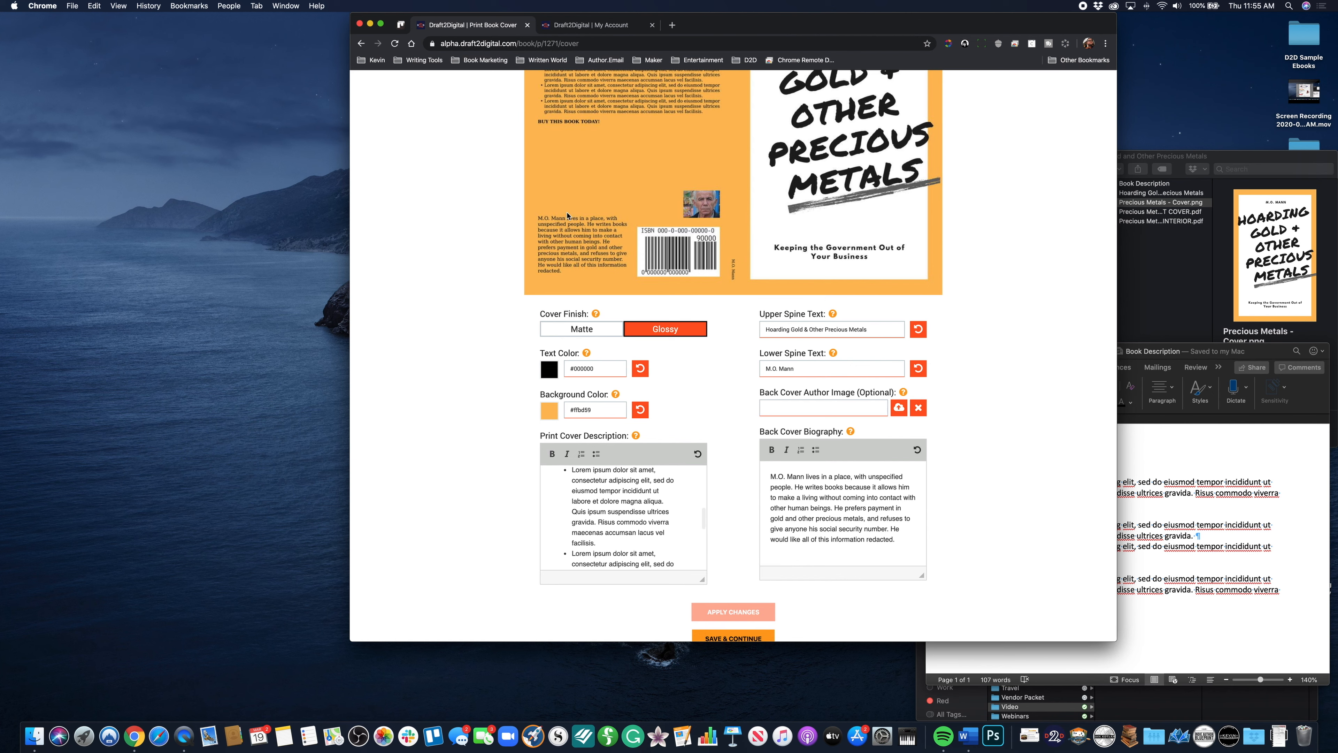
scroll(567, 215, "up", 3)
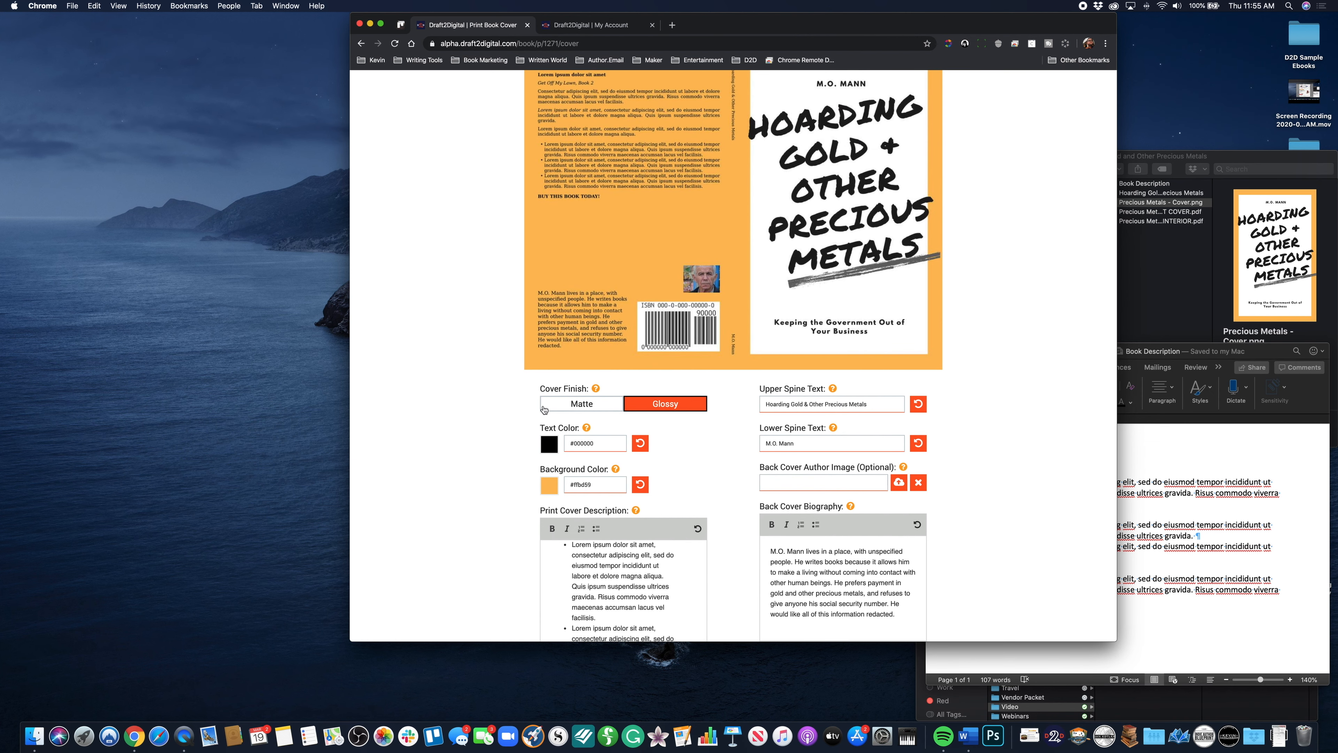
scroll(586, 581, "down", 5)
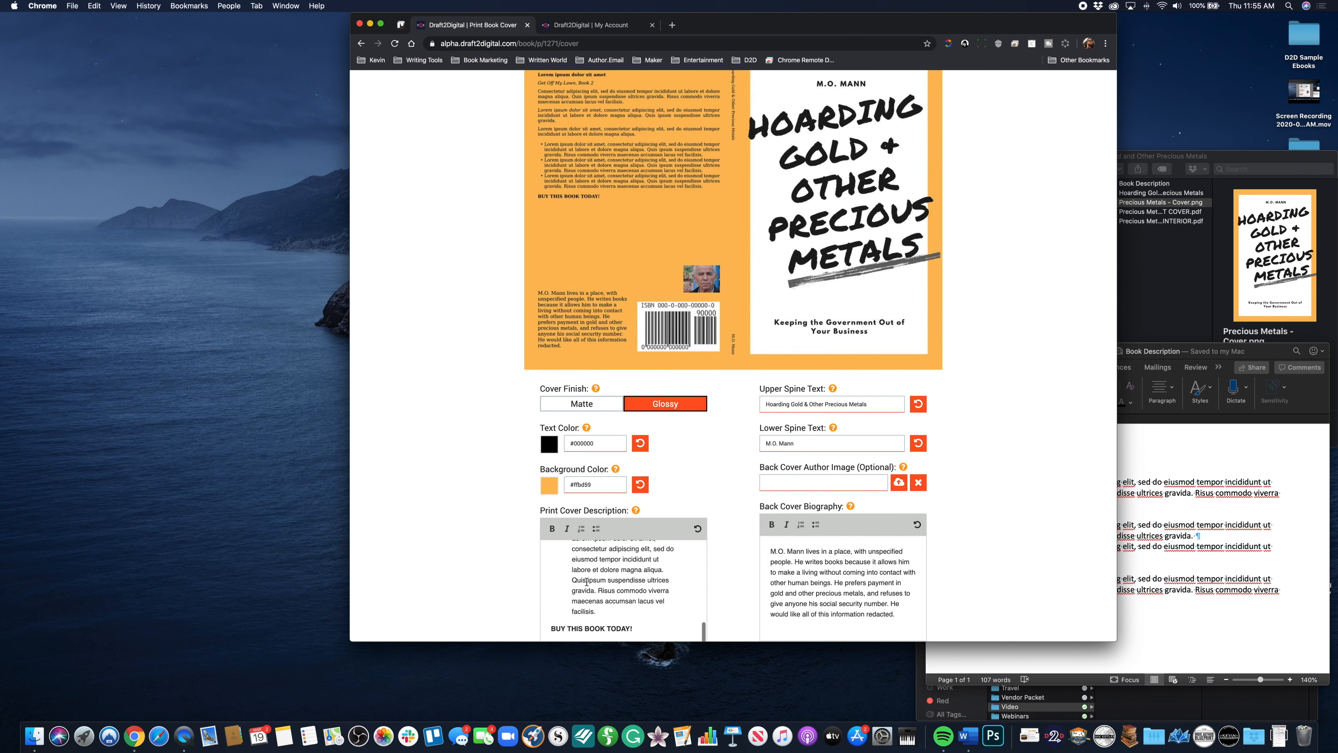
scroll(586, 581, "up", 3)
scroll(586, 581, "down", 3)
scroll(595, 585, "up", 3)
scroll(595, 588, "down", 2)
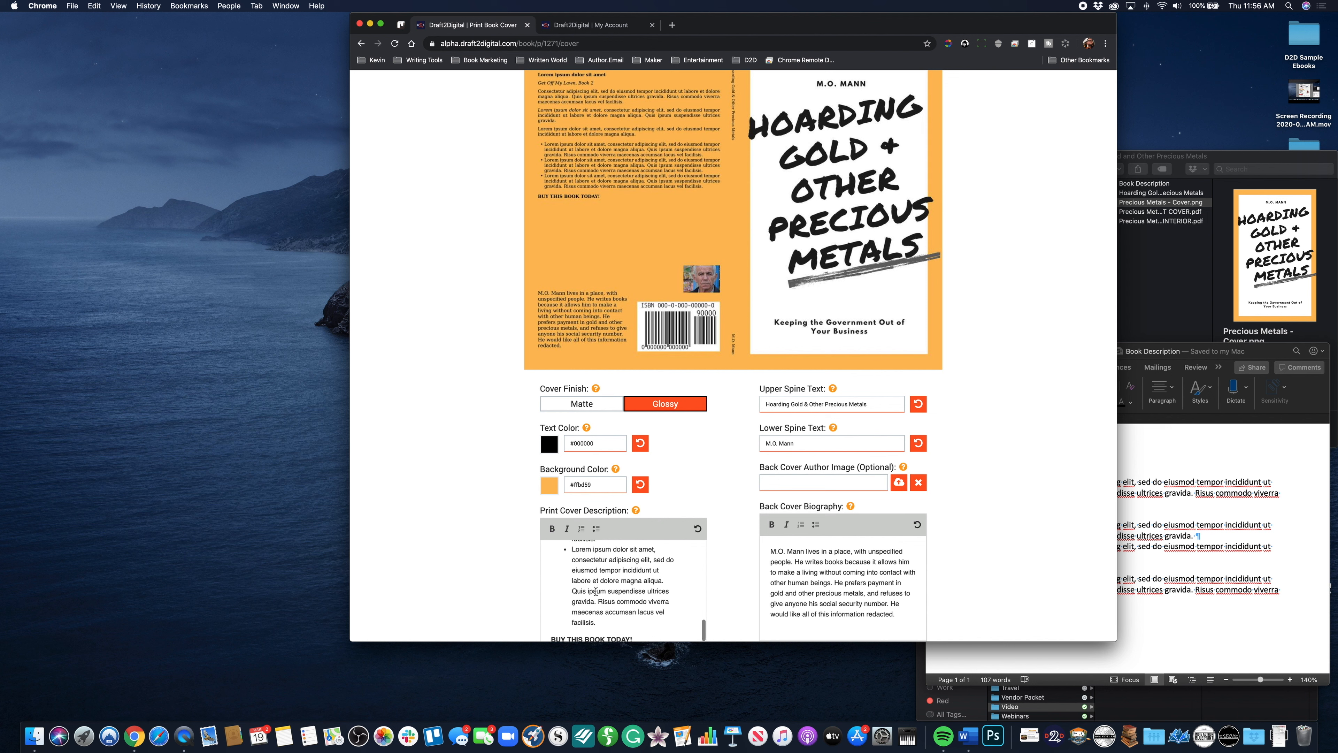
- Split the last bullet of the print cover description before "Risus commodo viverra" into a new bullet and apply the changes
left_click(599, 599)
key("Return")
scroll(622, 580, "down", 1)
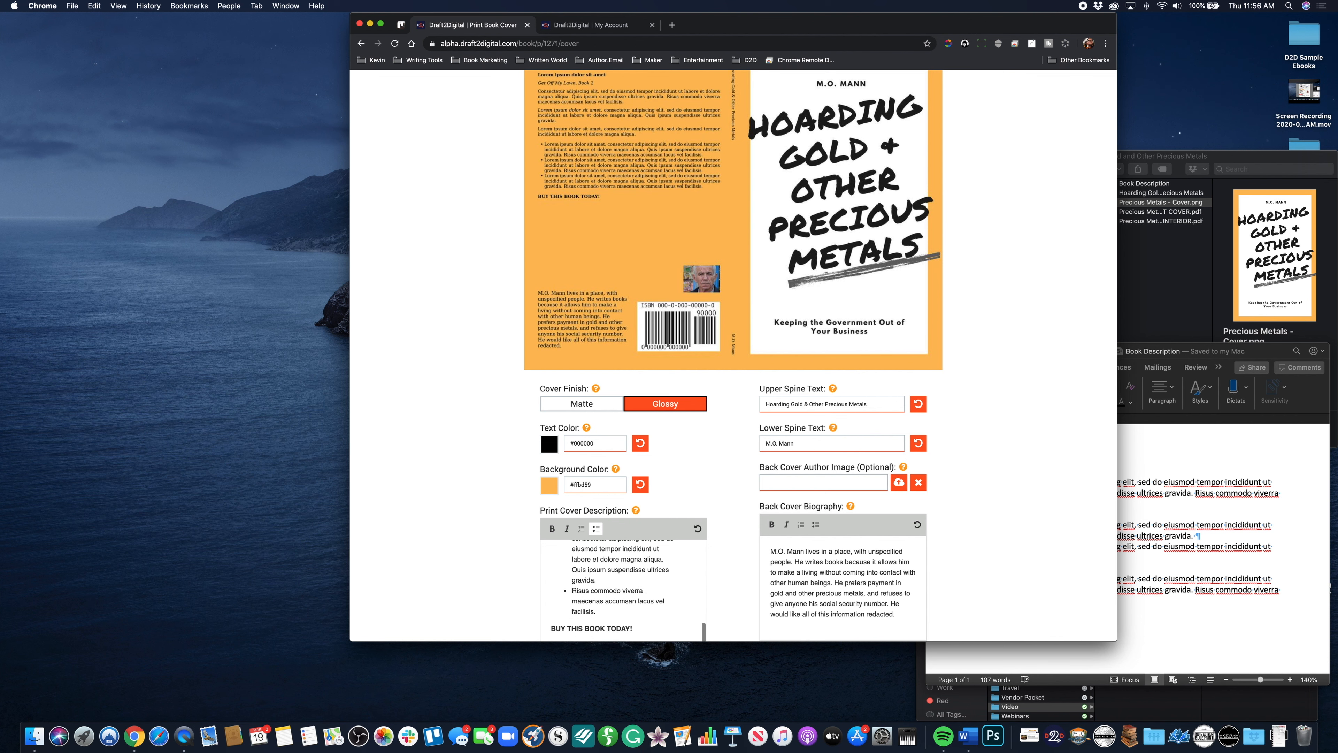
scroll(477, 456, "down", 3)
scroll(476, 457, "down", 1)
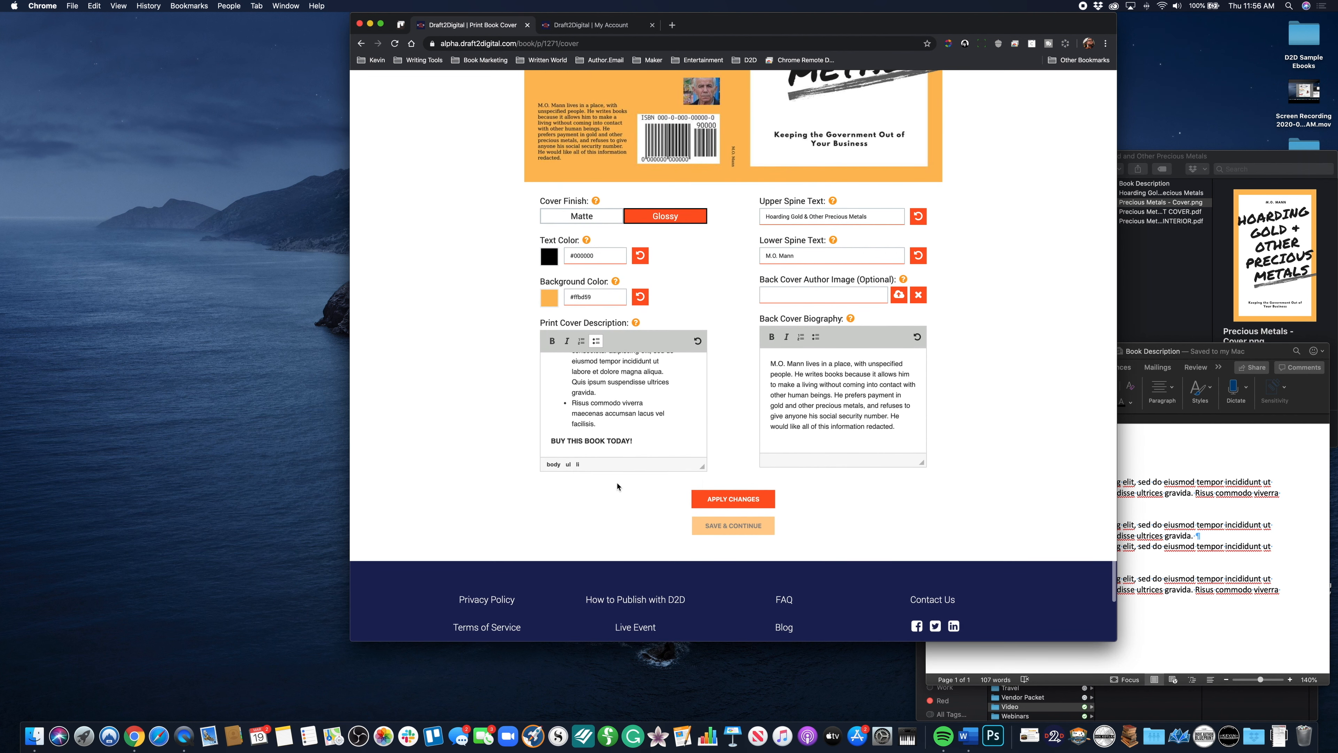
left_click(714, 499)
scroll(694, 482, "up", 1)
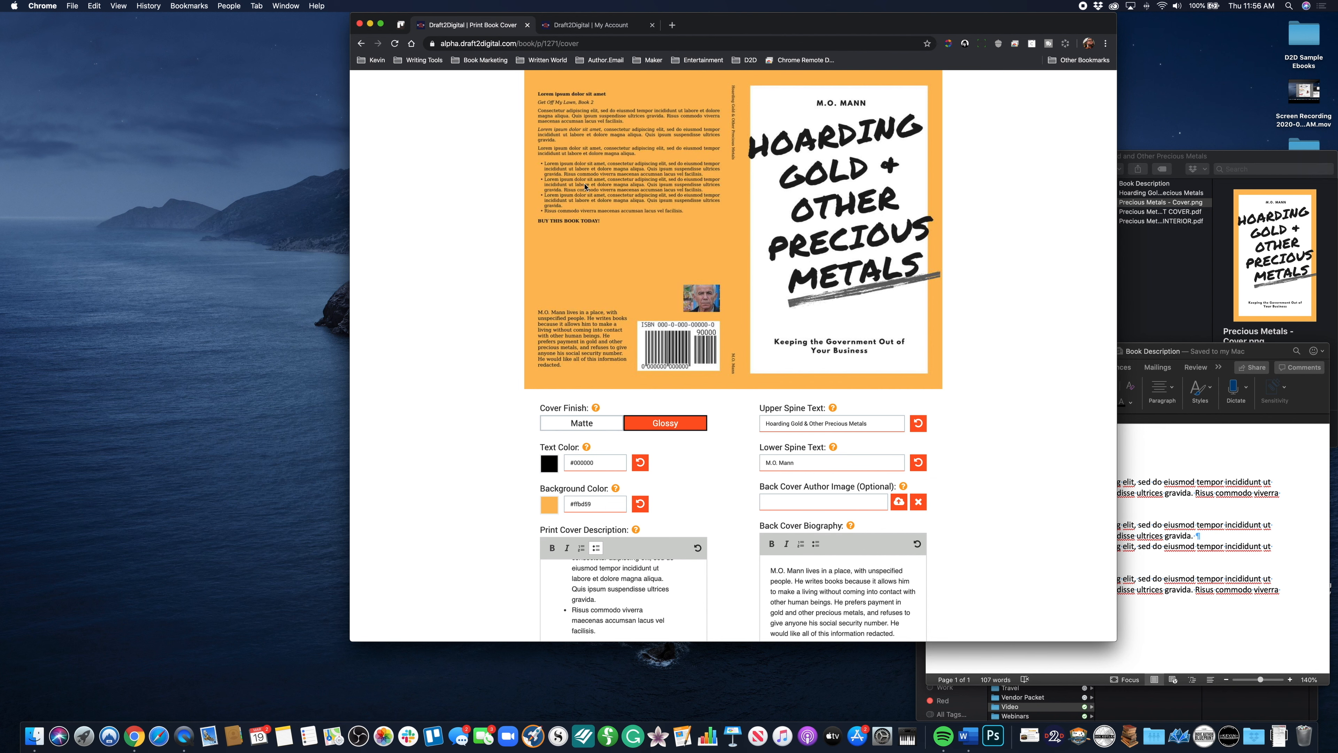
- Read the help for Print Cover Description and Back Cover Author Image, and review the back cover biography against the preview
scroll(627, 236, "down", 3)
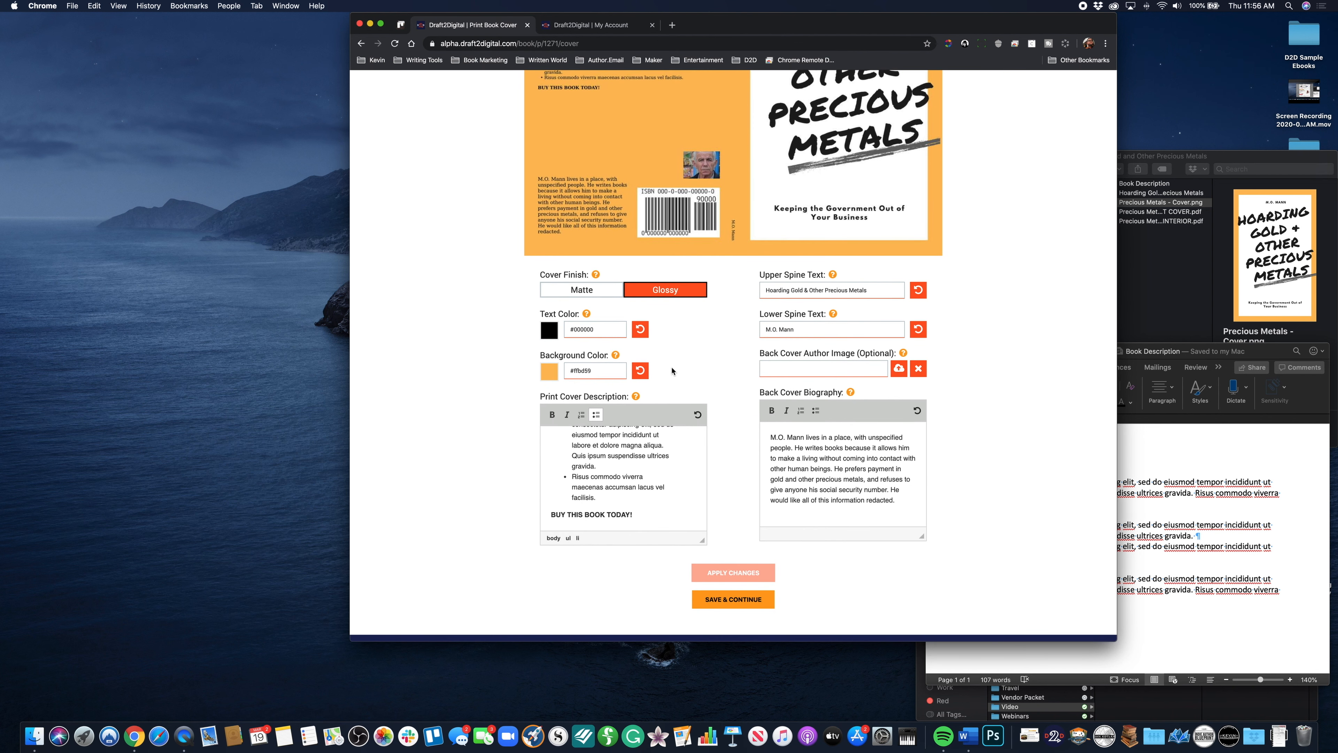
mouse_move(637, 399)
scroll(853, 477, "up", 3)
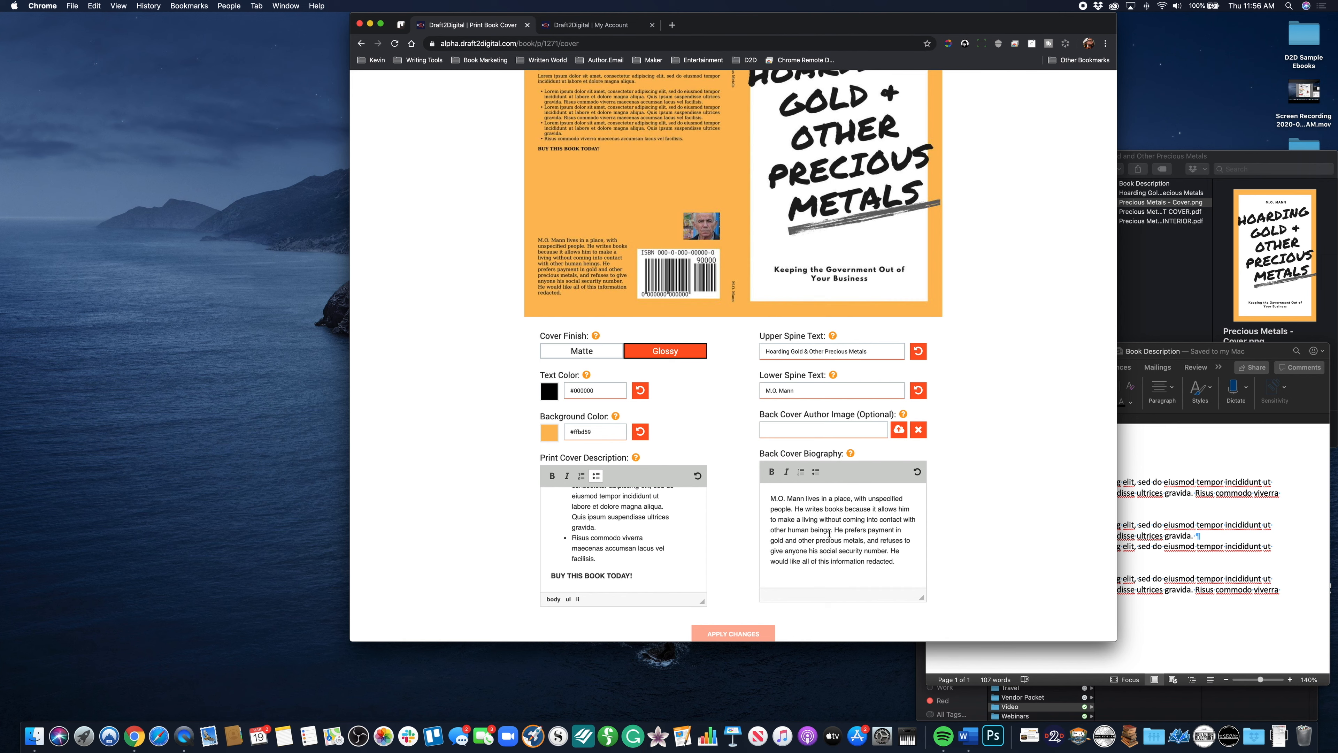
scroll(830, 534, "down", 3)
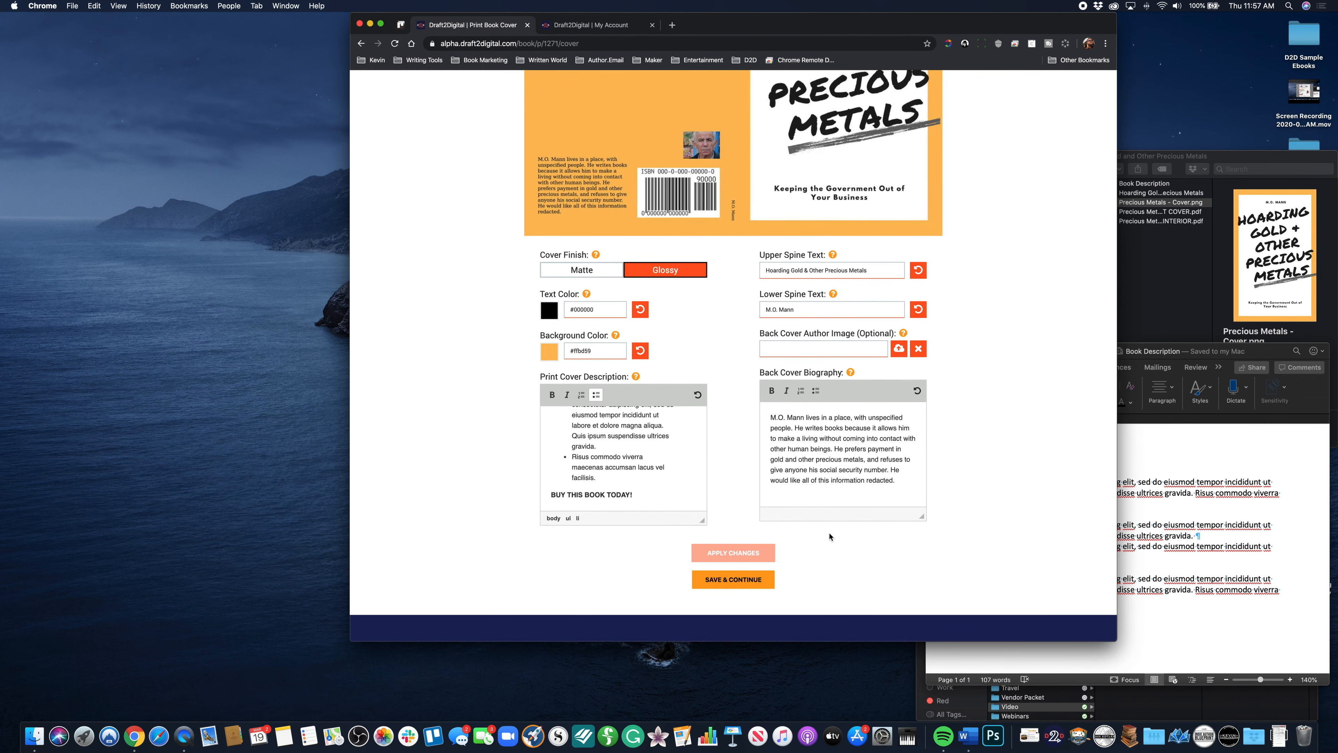
scroll(830, 537, "up", 6)
scroll(830, 533, "up", 1)
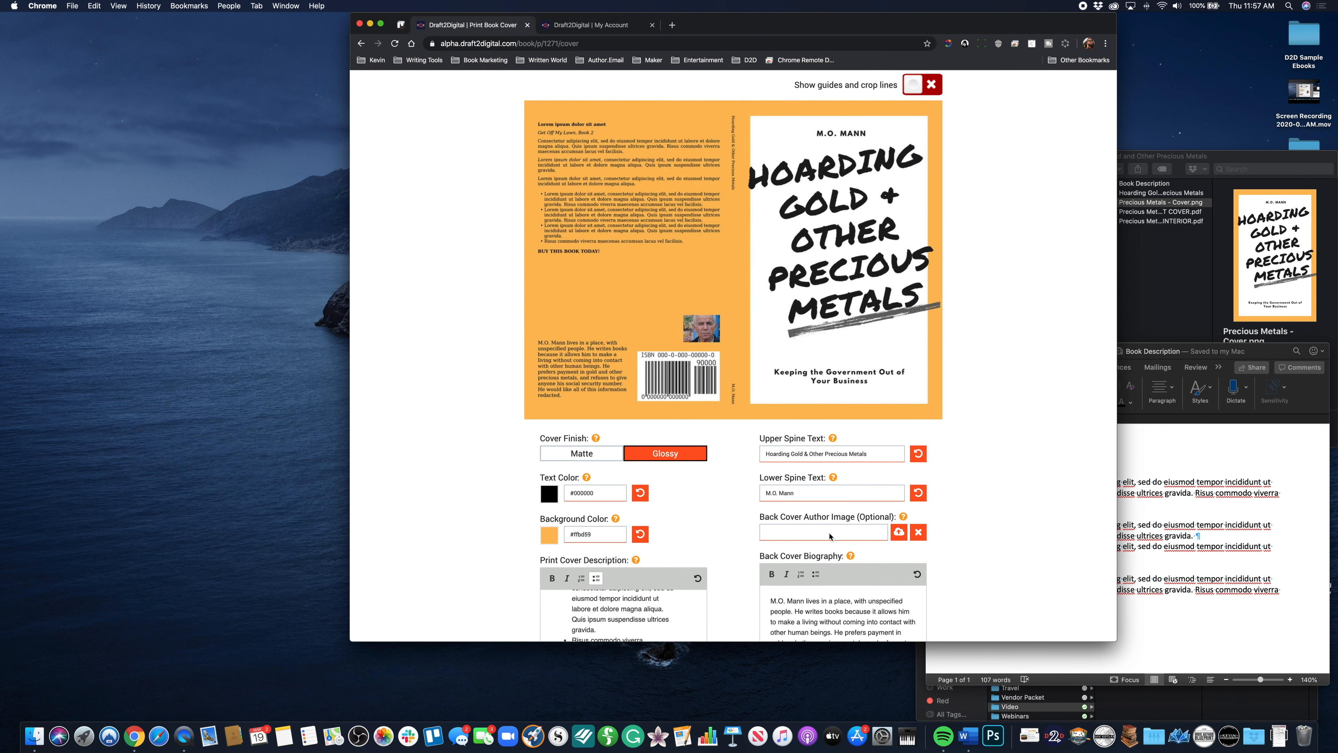
scroll(830, 537, "up", 1)
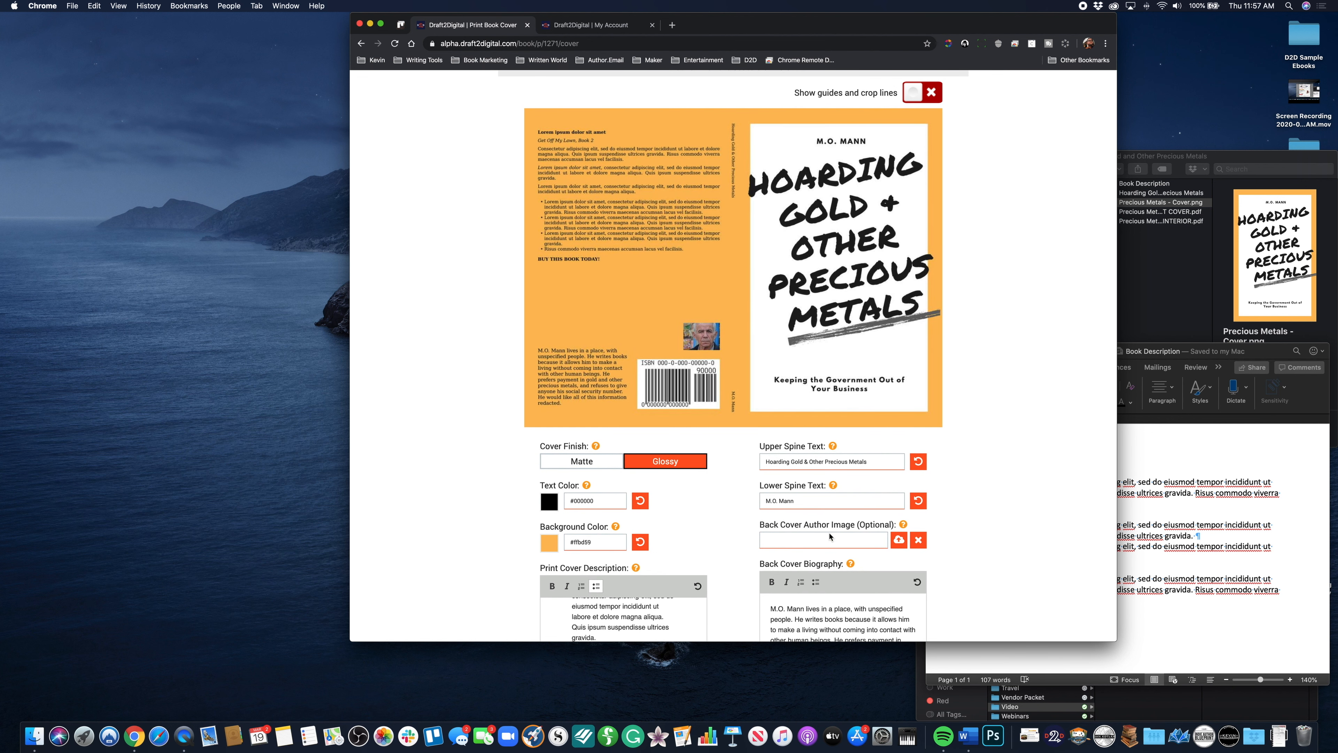
mouse_move(904, 524)
scroll(972, 529, "down", 1)
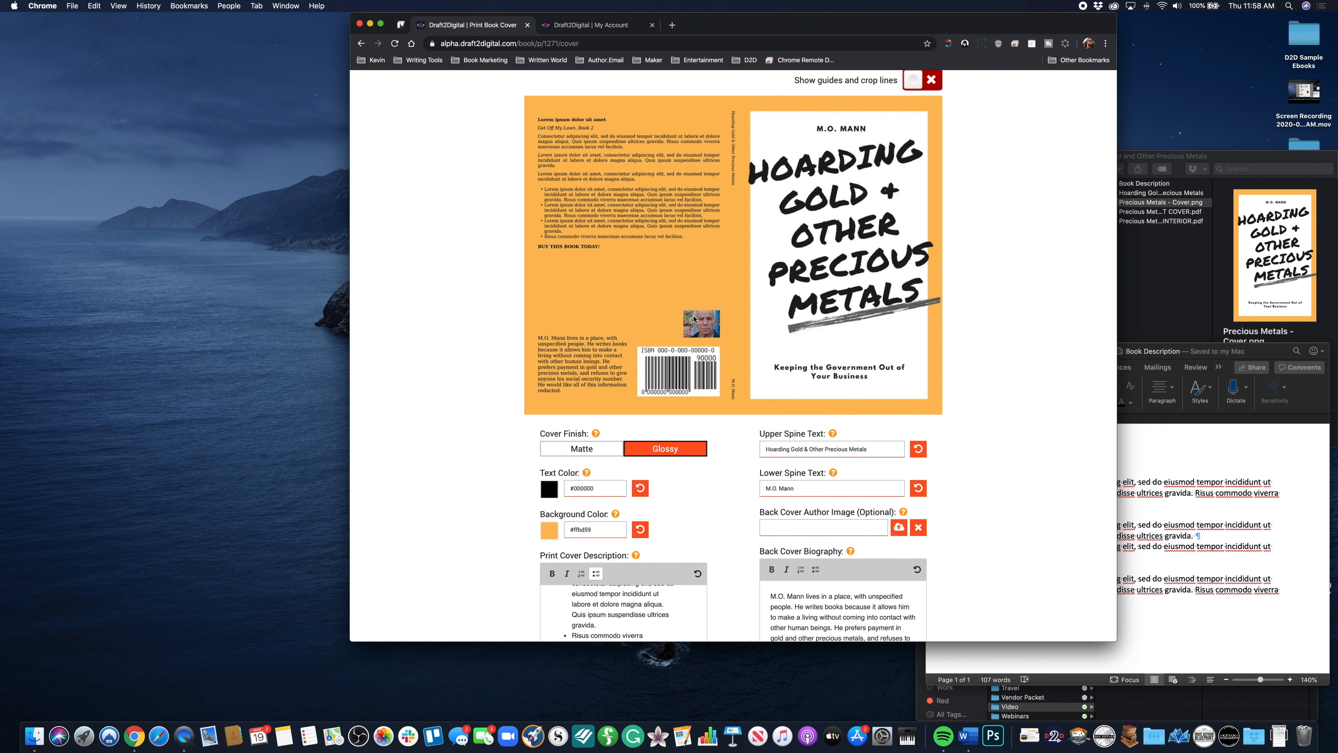
- View the Contributor Profiles entry on the My Account page and return to the print book cover page
scroll(694, 318, "up", 10)
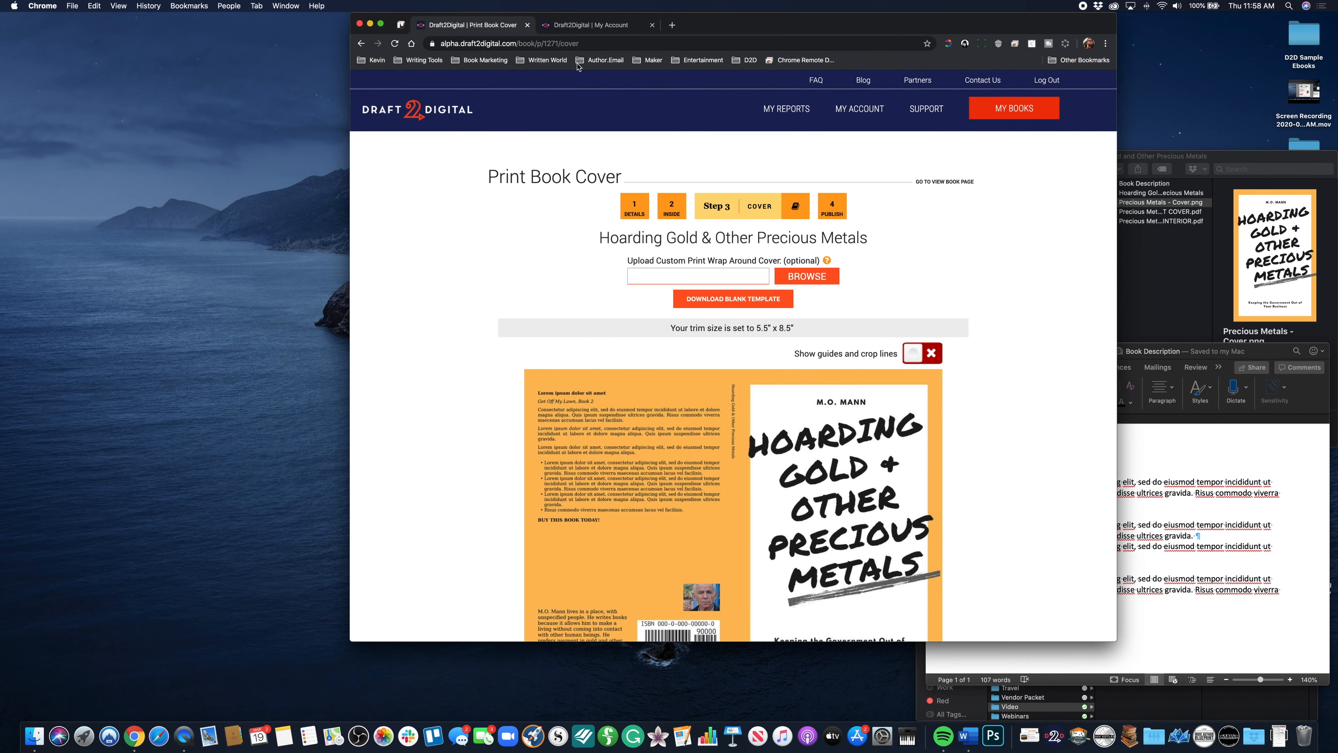
left_click(584, 28)
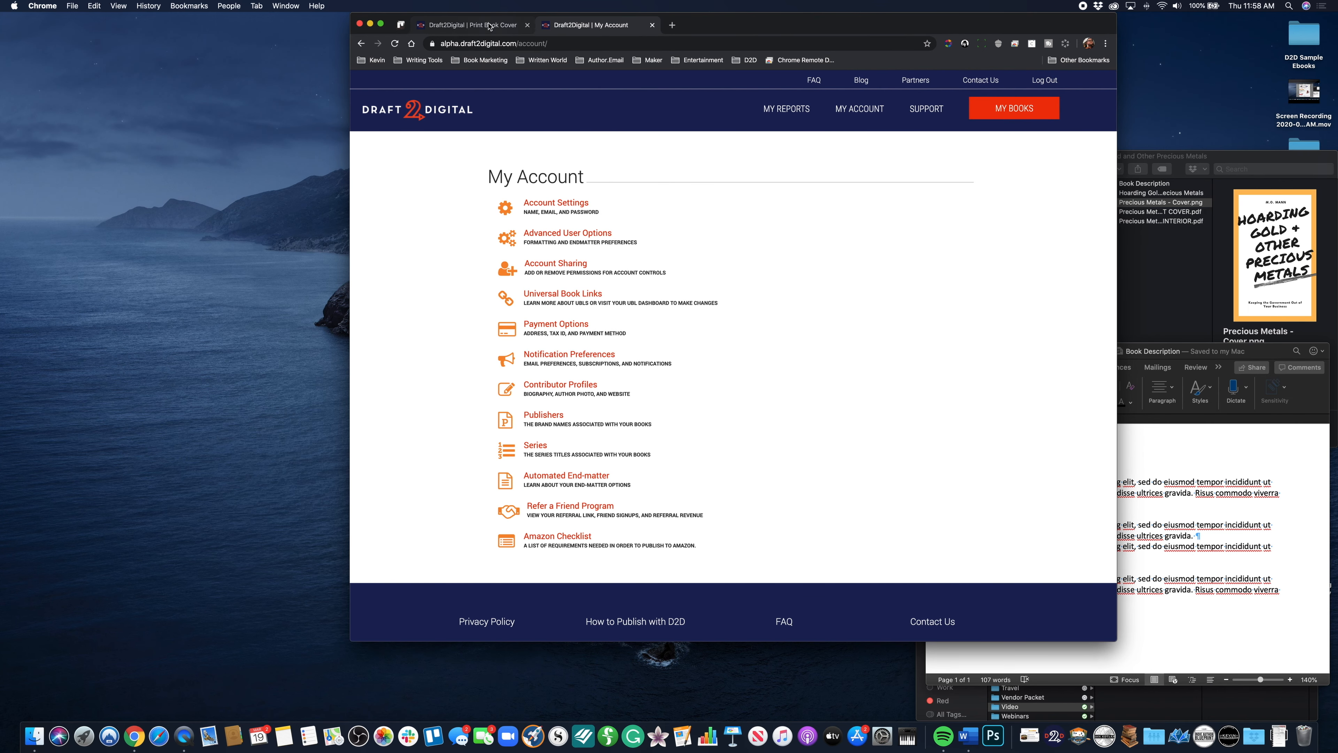
left_click(499, 27)
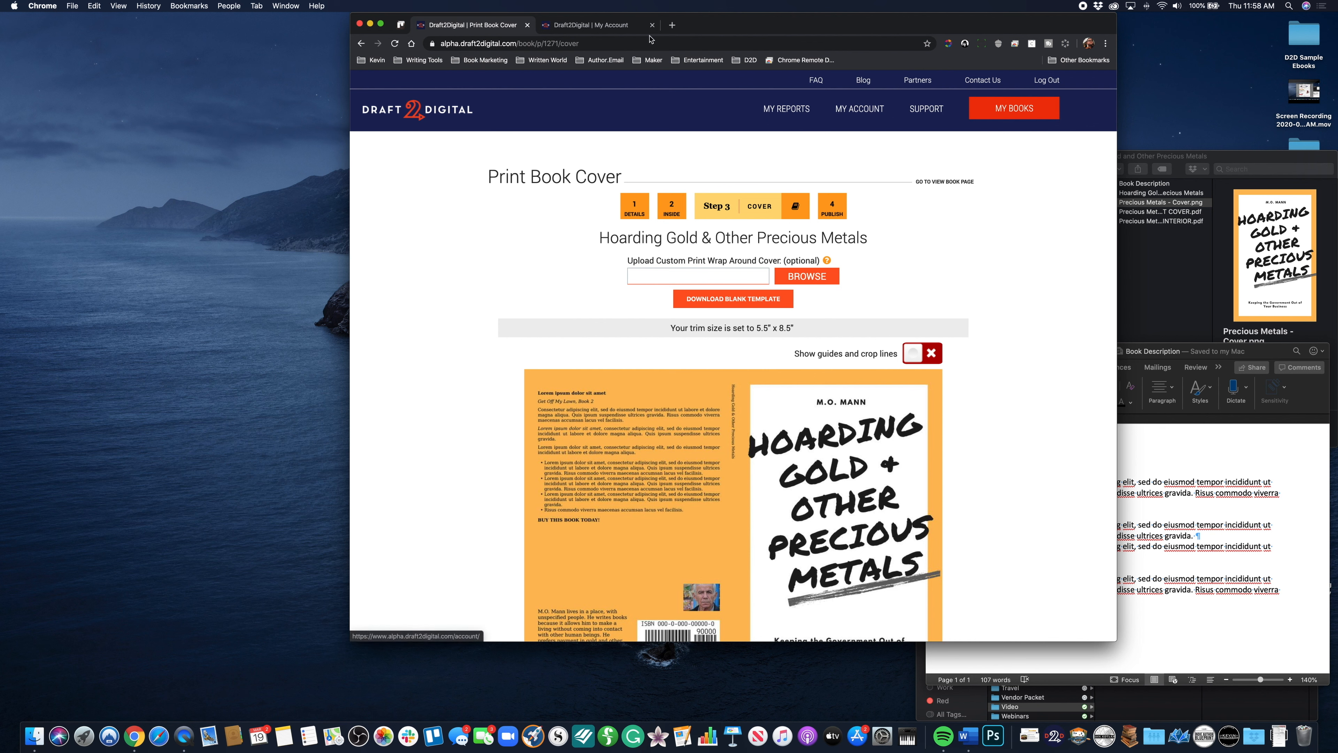
left_click(567, 29)
scroll(645, 368, "down", 3)
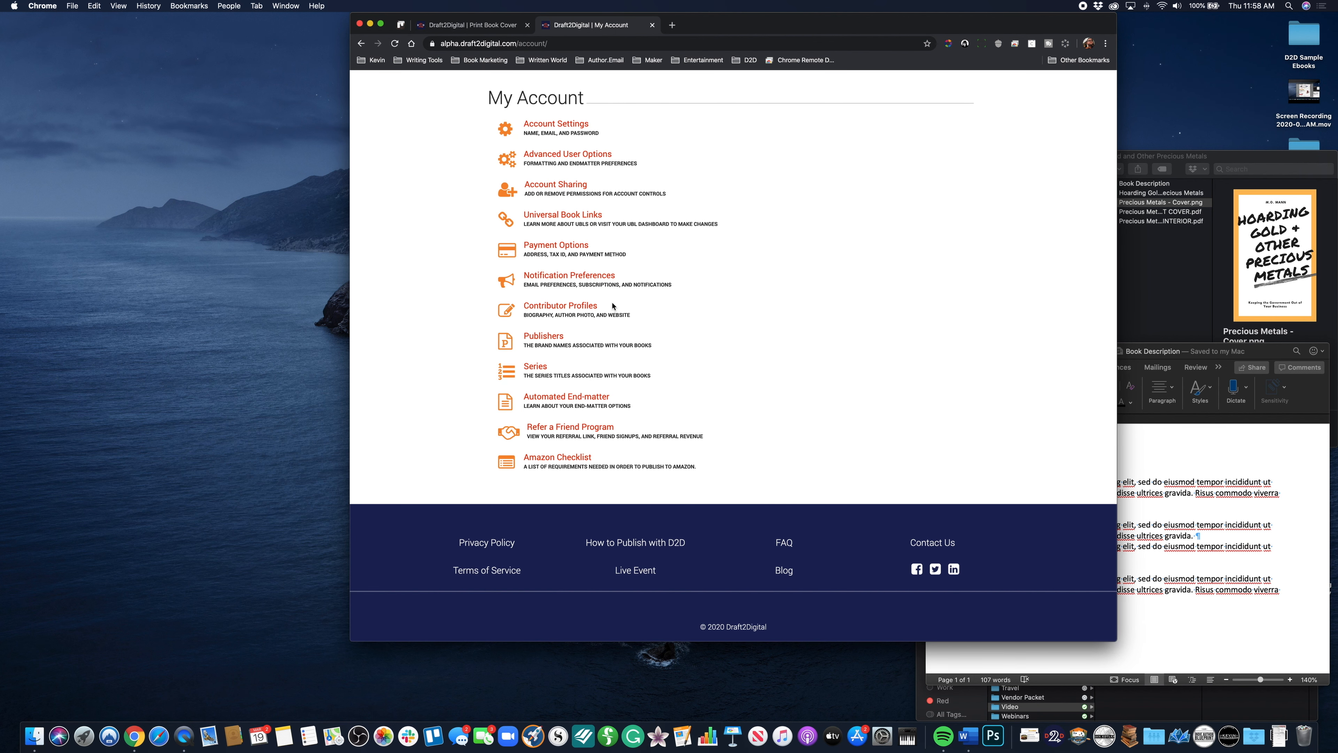
left_click(484, 27)
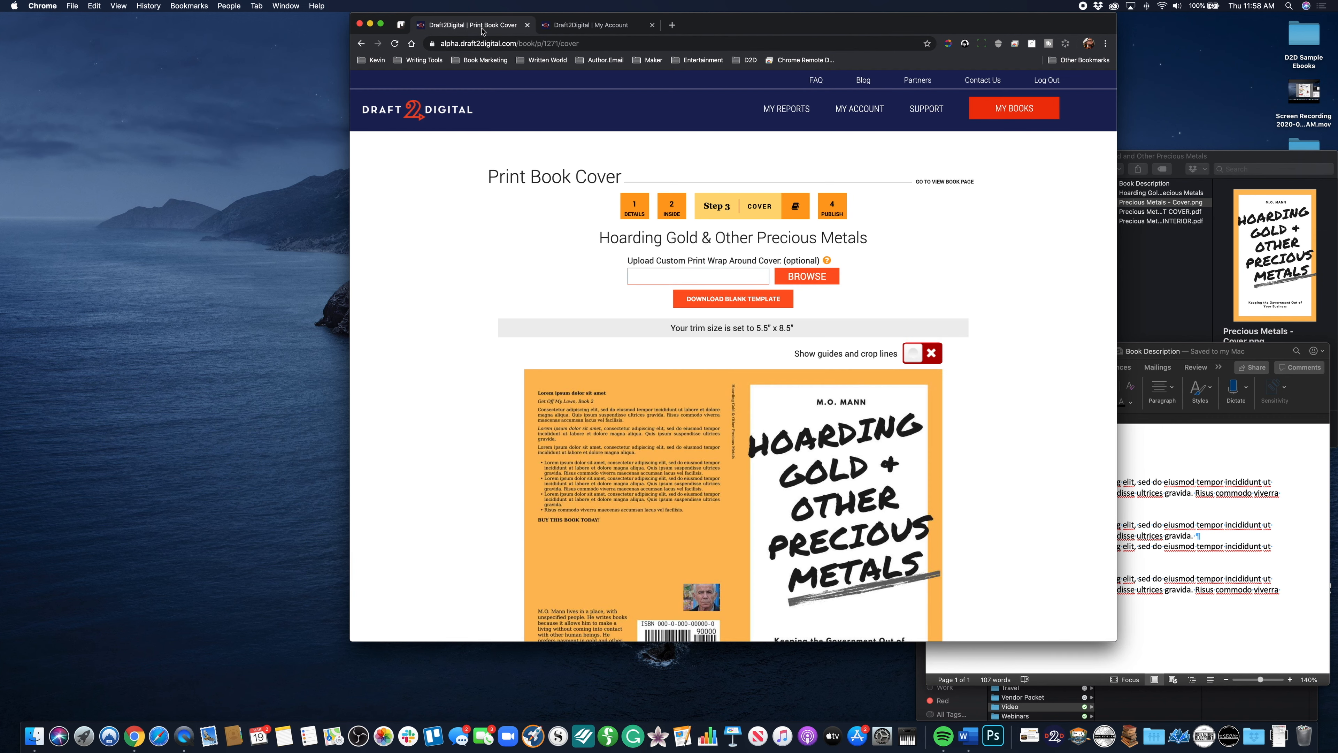
- Remove the author image from the back cover and apply the changes
scroll(869, 455, "down", 5)
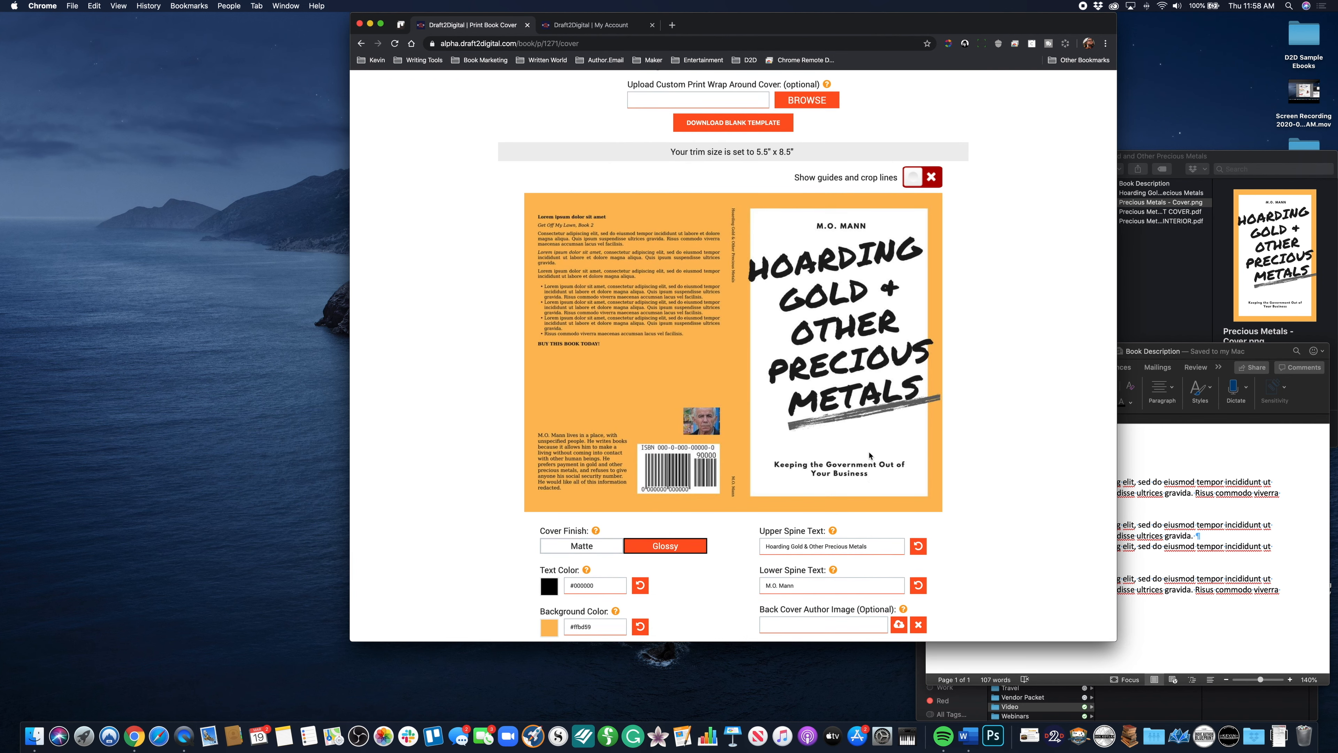
scroll(869, 455, "down", 3)
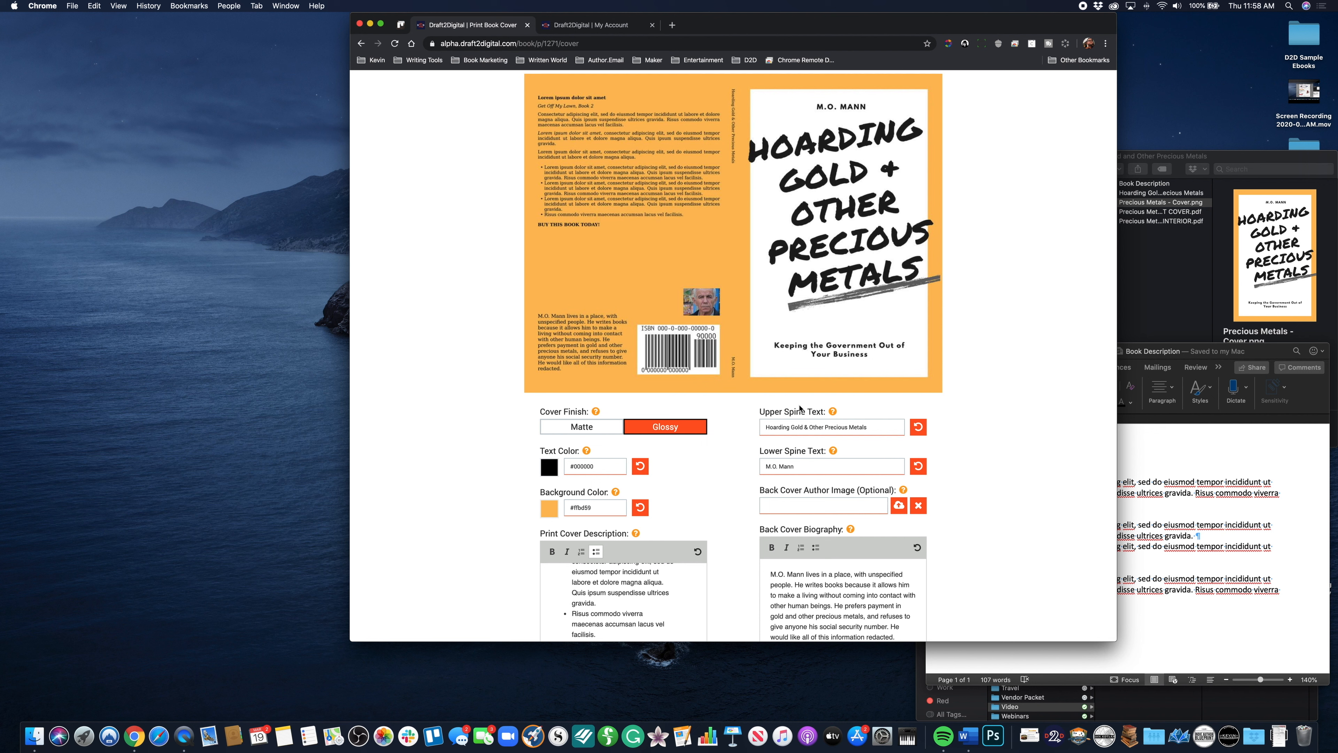
left_click(918, 506)
left_click(921, 507)
scroll(969, 501, "down", 5)
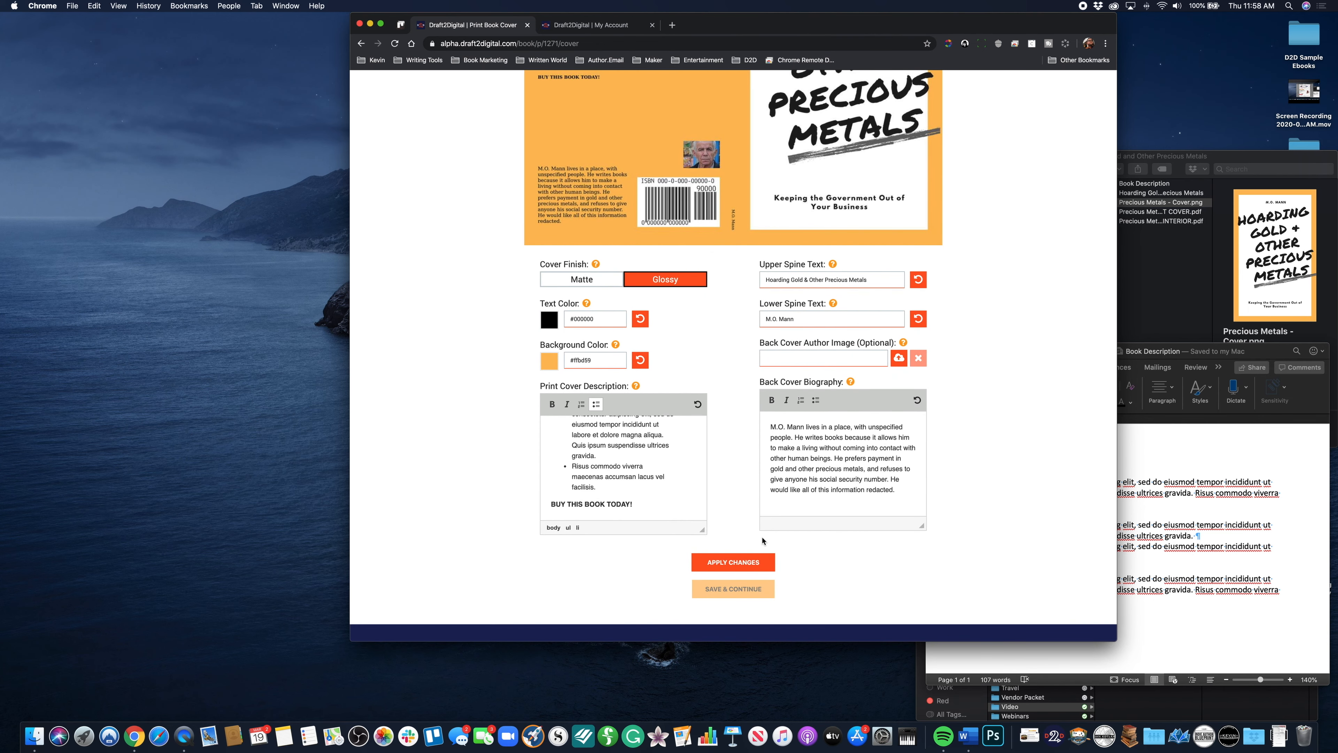
left_click(740, 563)
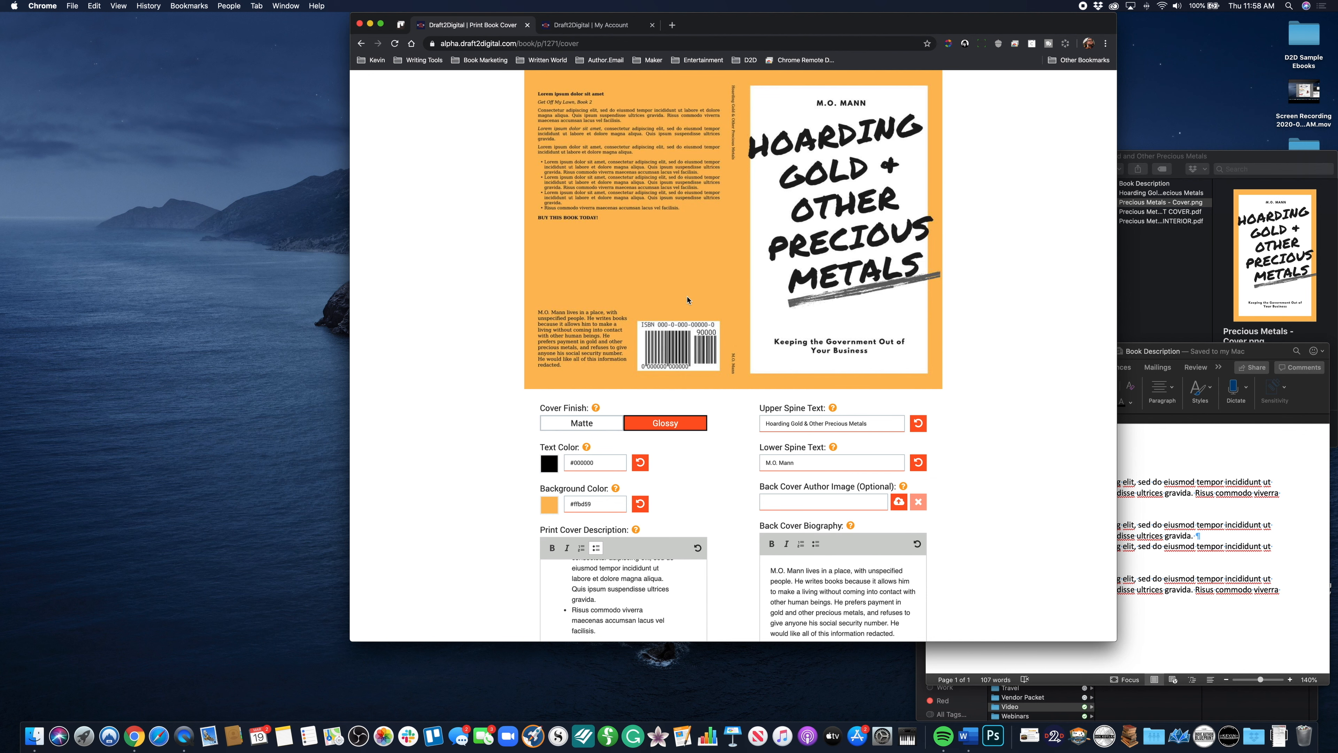
scroll(687, 305, "up", 3)
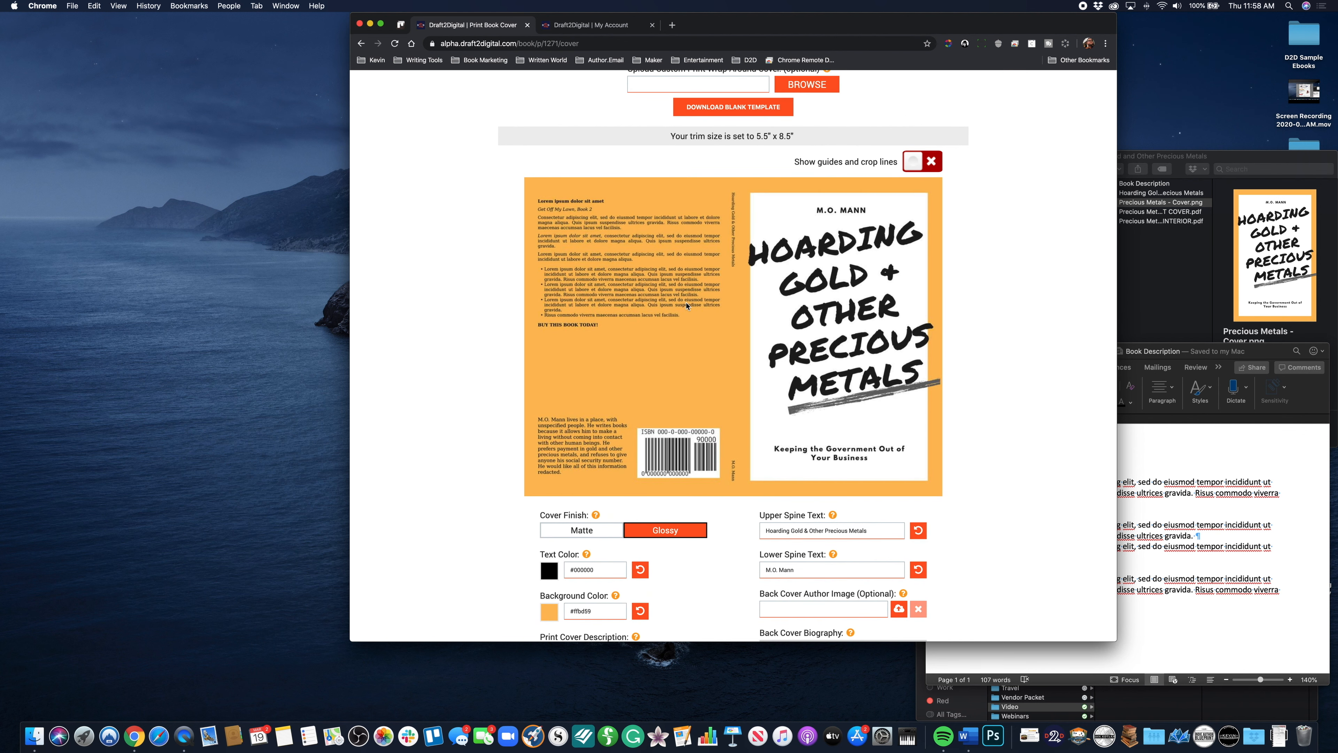
- Upload the author's JPG photo from the Admin folder in D2D Sample Ebooks as the back cover author image and apply the changes
scroll(687, 306, "down", 3)
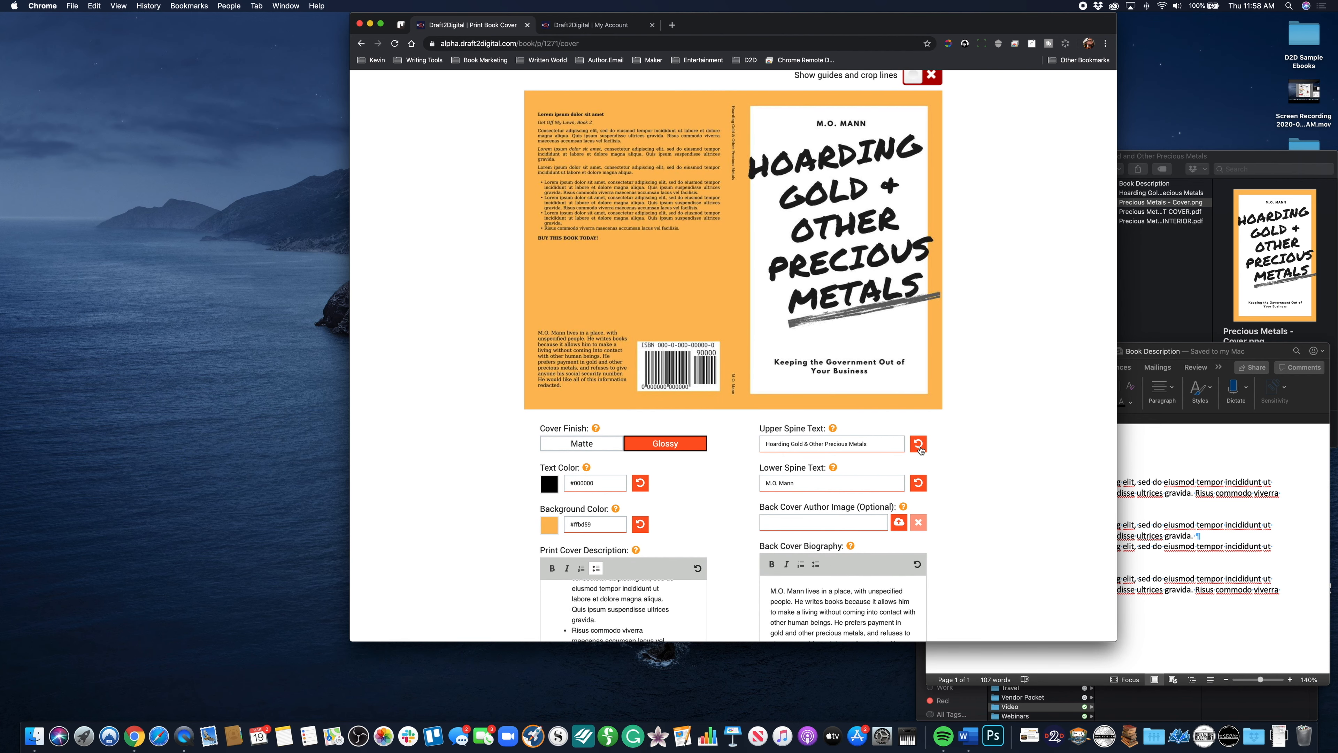
left_click(899, 523)
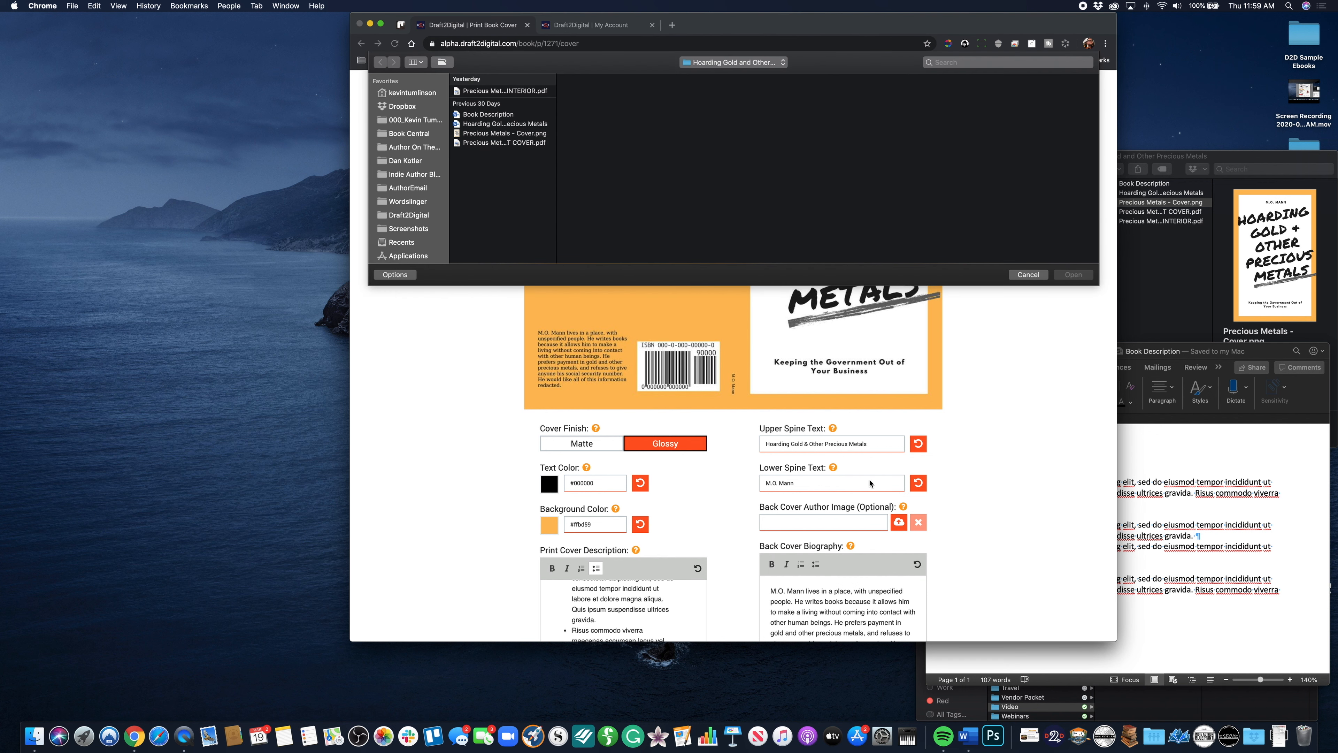
left_click(714, 63)
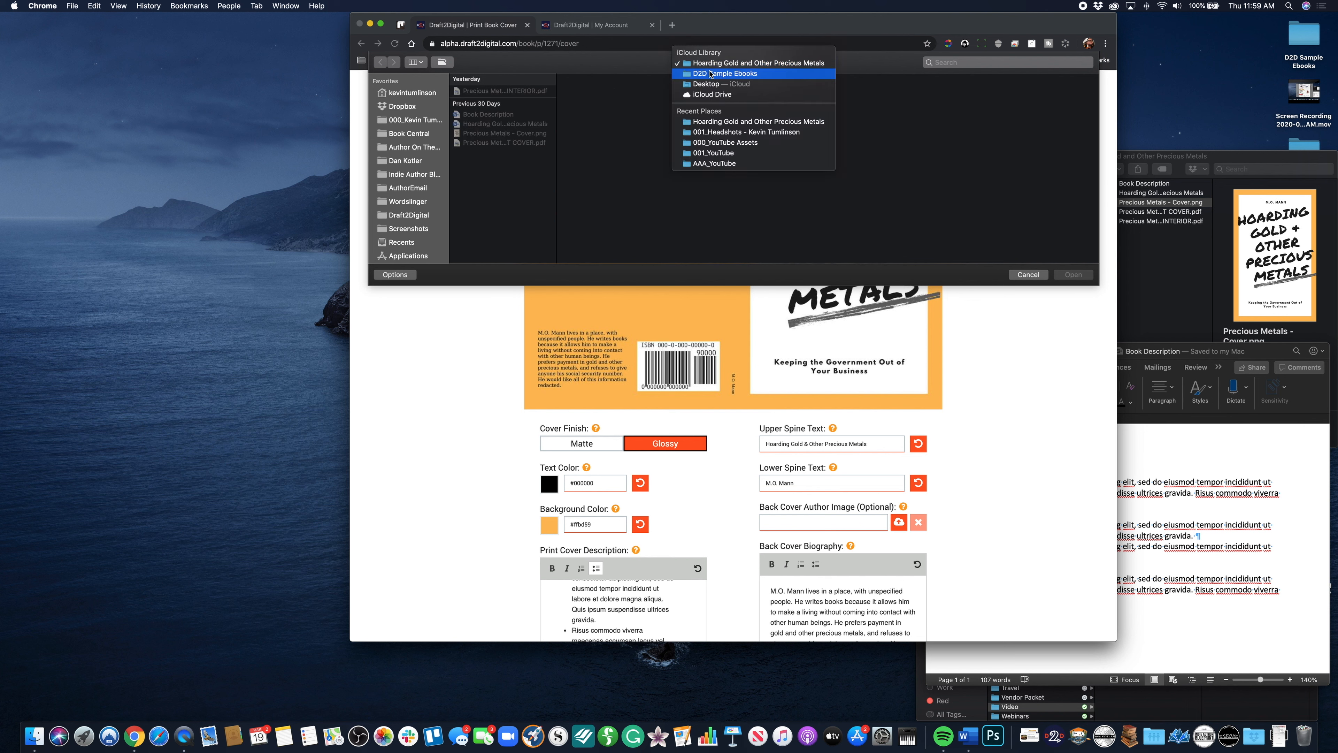
left_click(711, 75)
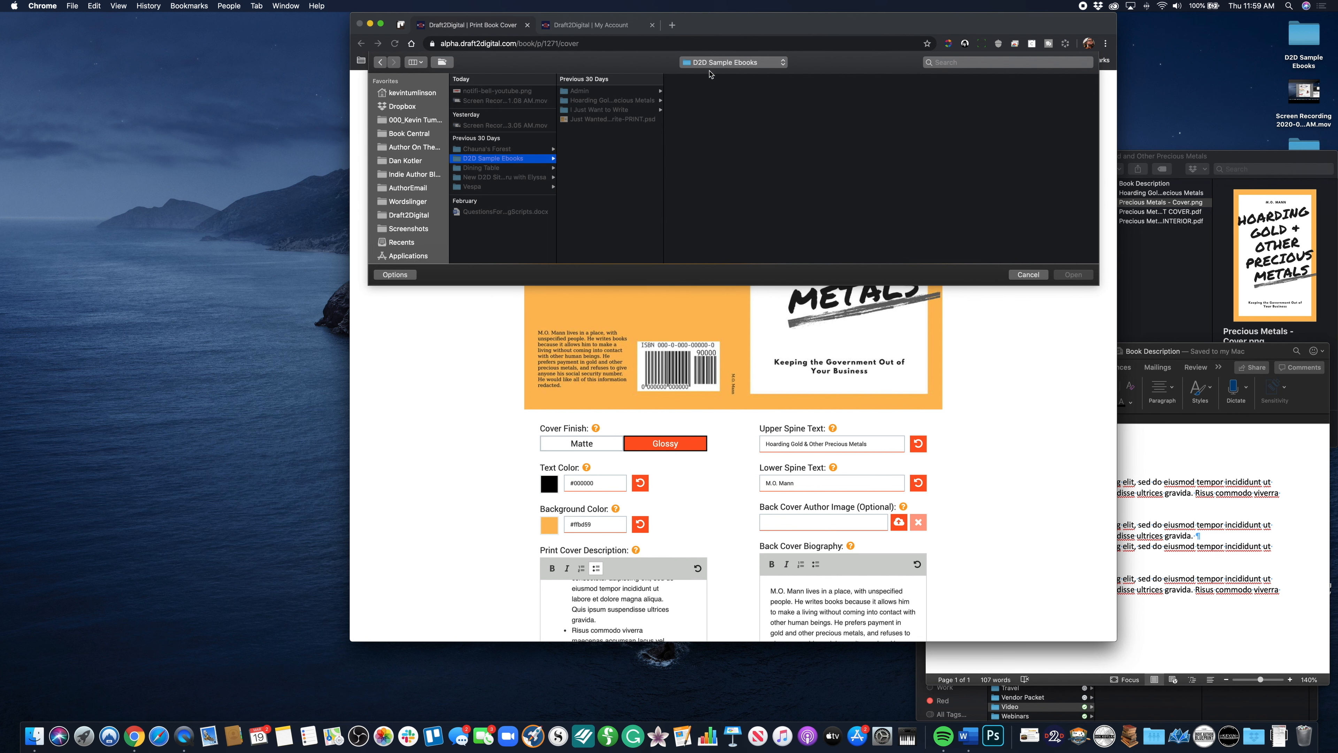
left_click(586, 92)
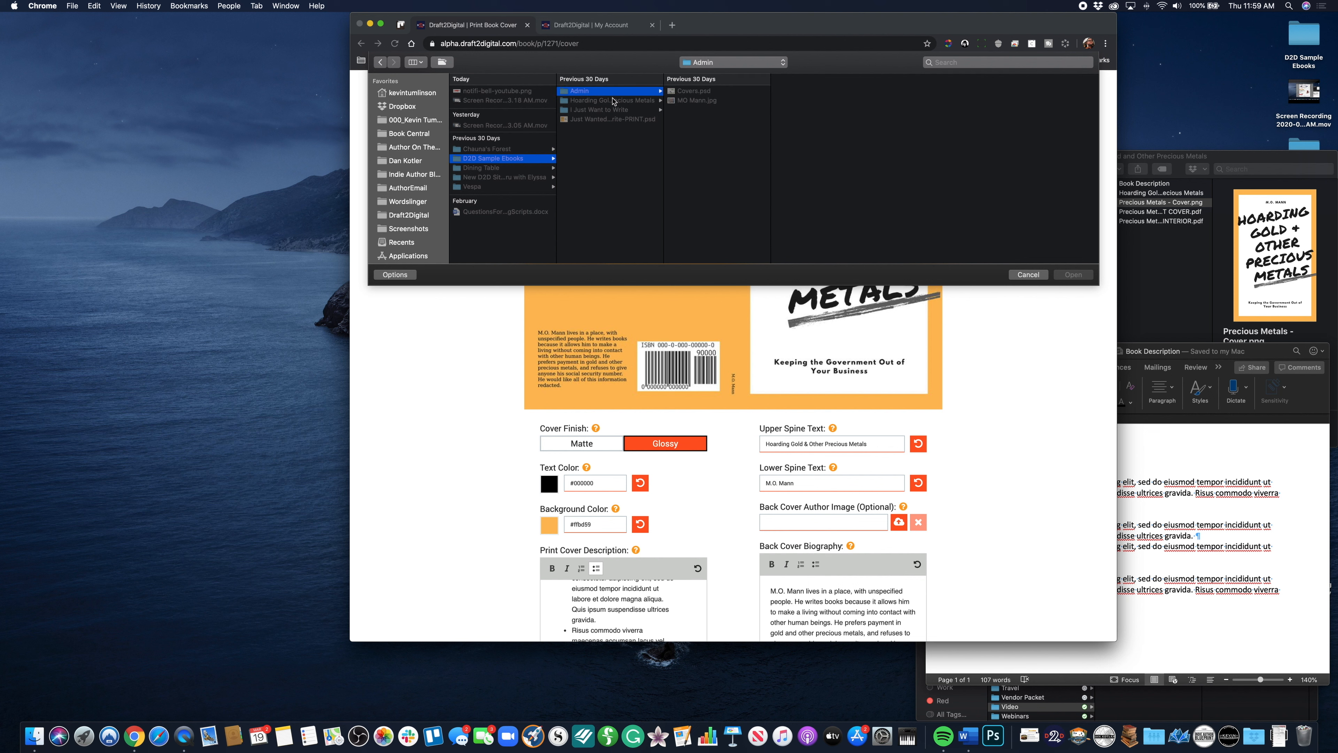
left_click(688, 101)
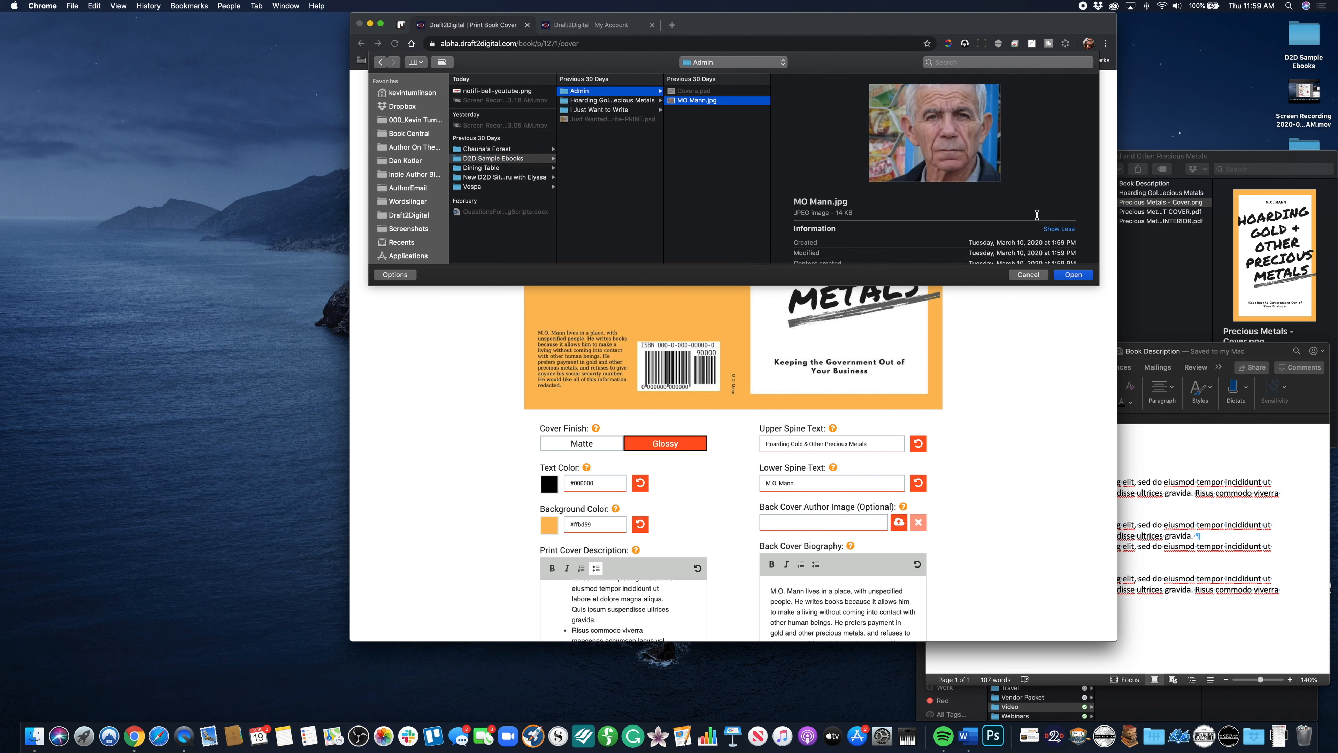
left_click(1074, 276)
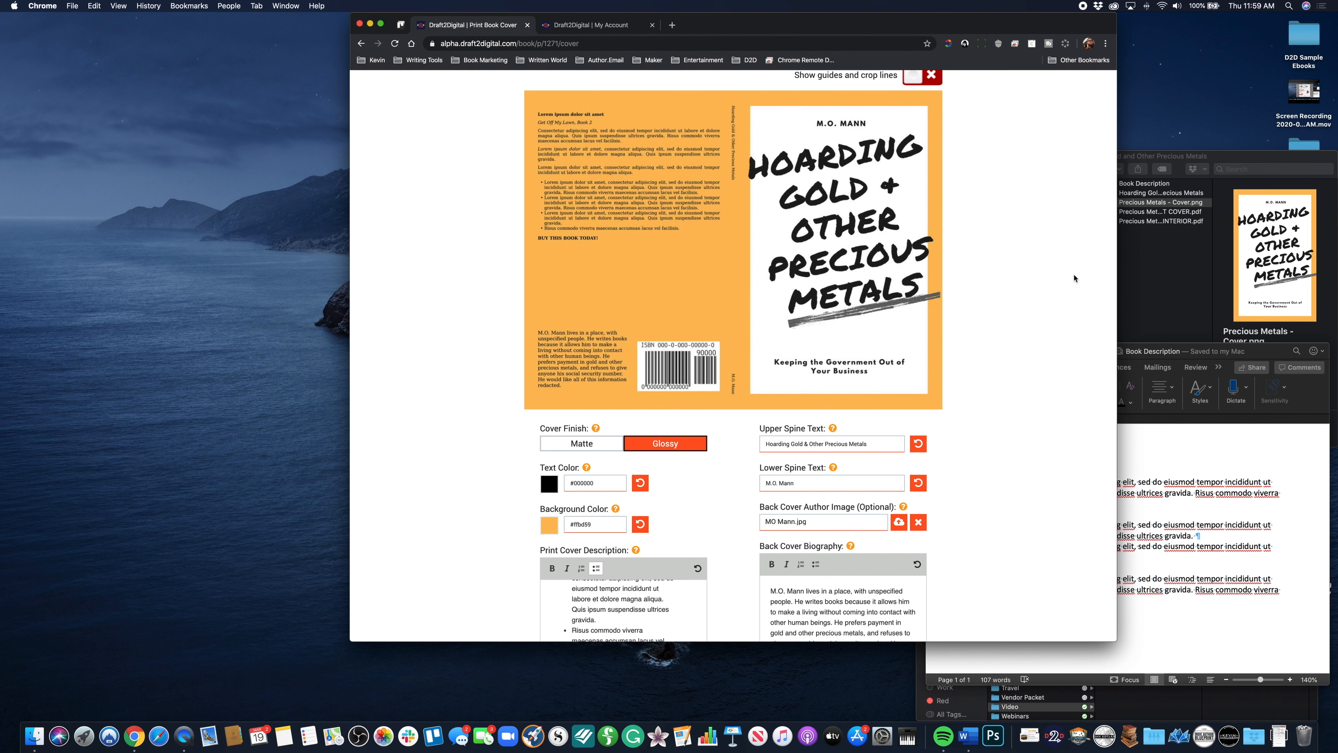
scroll(1069, 287, "down", 5)
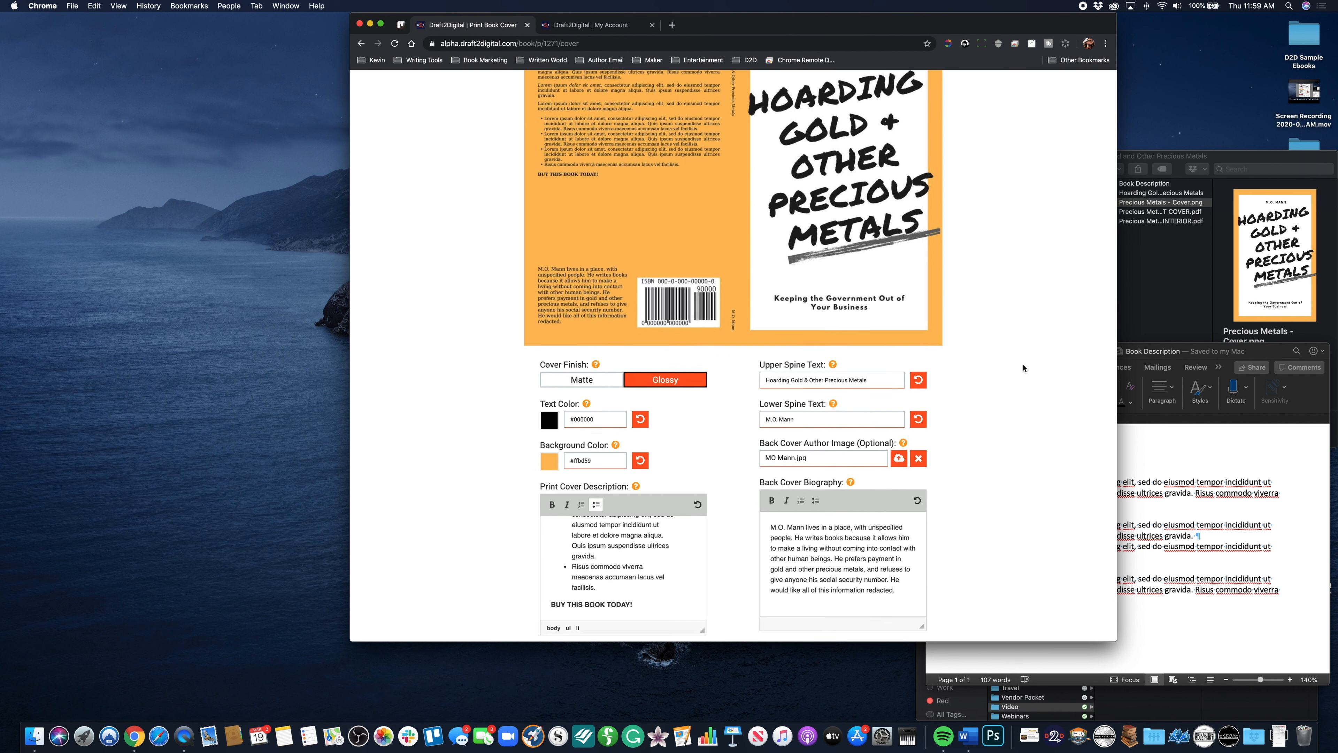
left_click(733, 518)
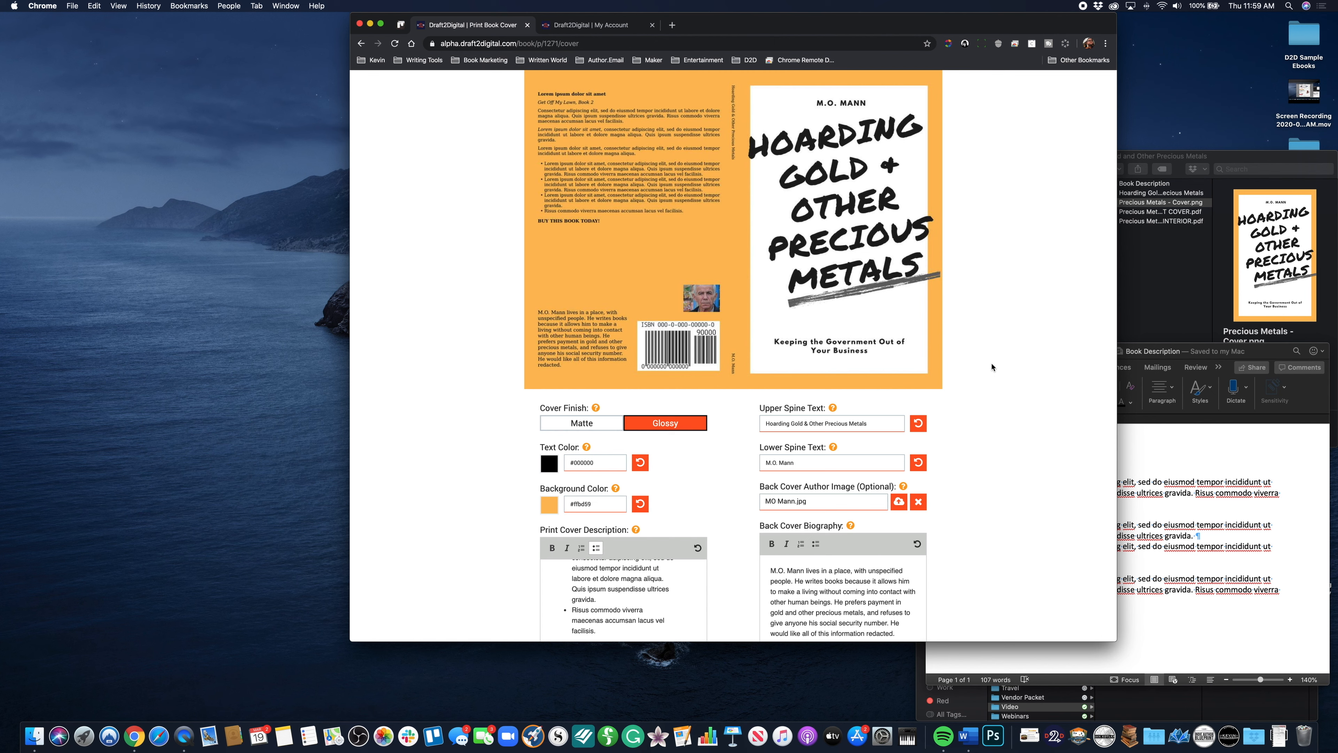
- Download the blank print cover template for the book and open the downloaded PNG in Preview
scroll(992, 367, "down", 3)
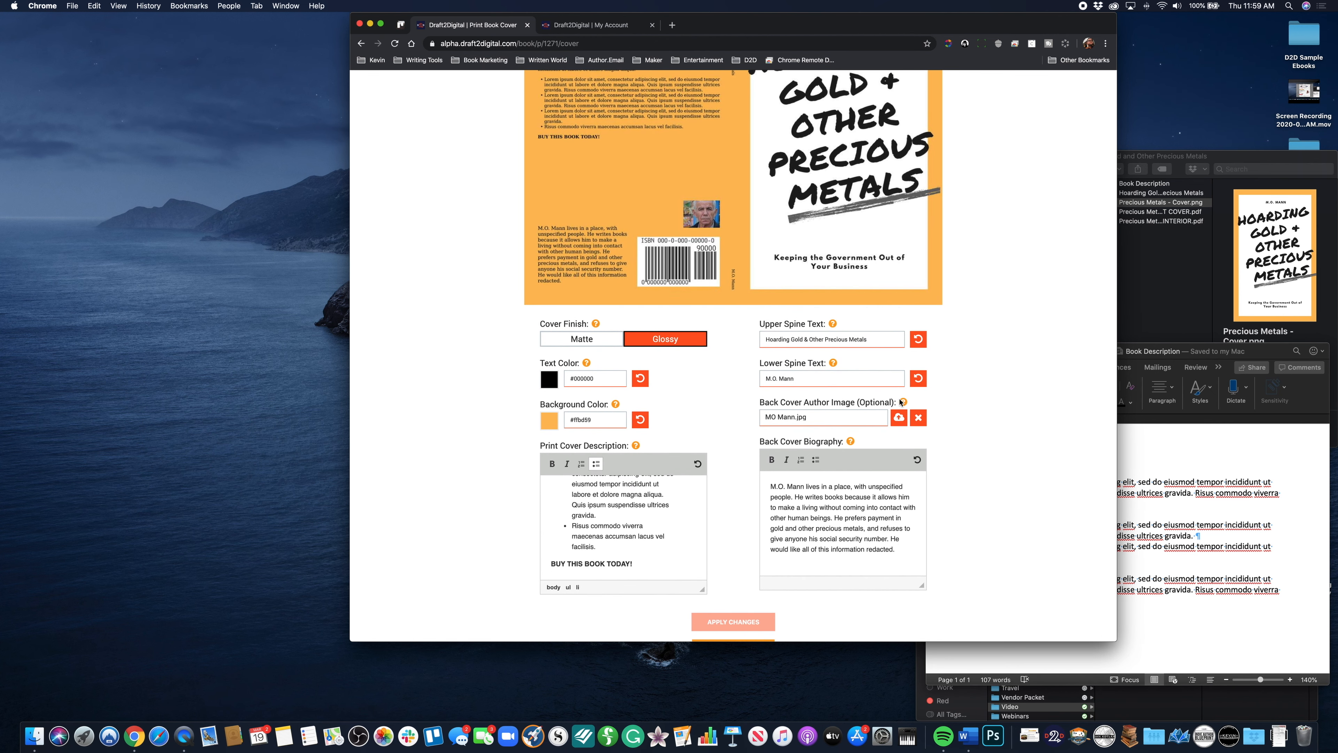
mouse_move(904, 404)
scroll(998, 443, "up", 3)
scroll(997, 442, "up", 2)
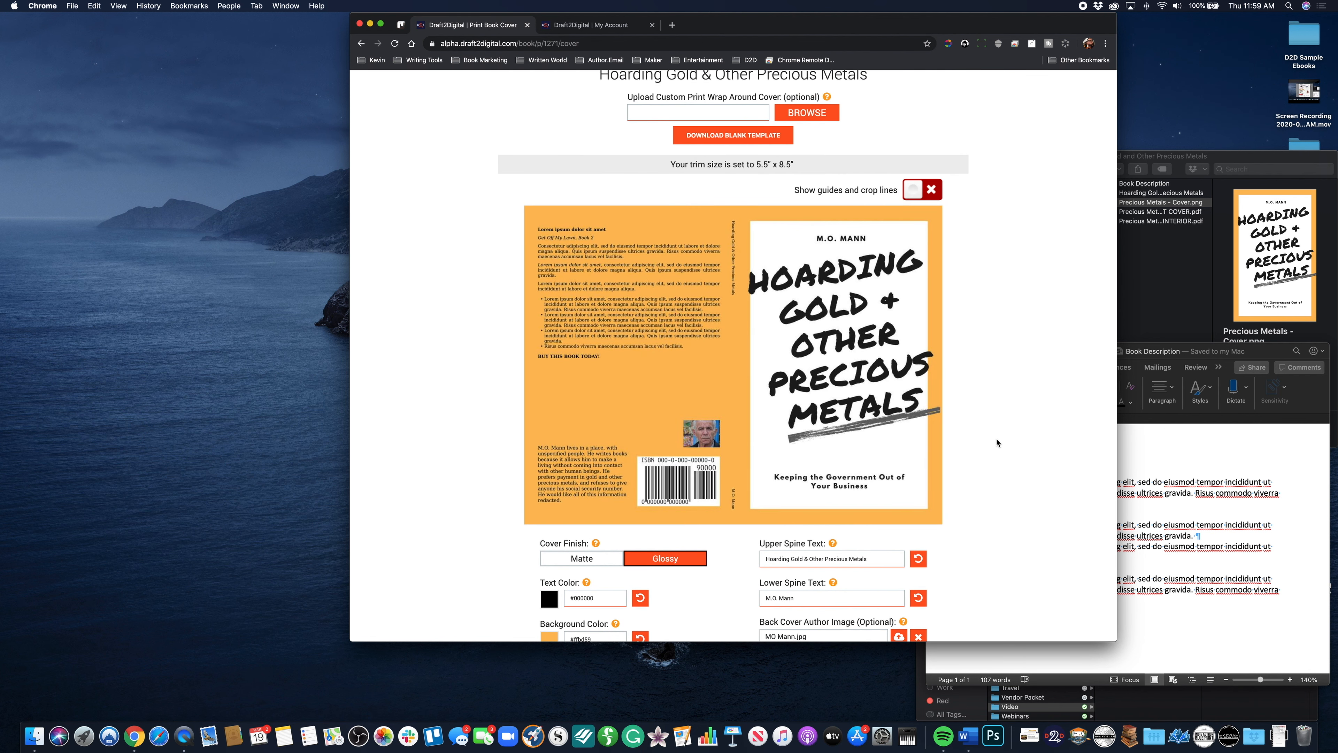
scroll(997, 442, "up", 3)
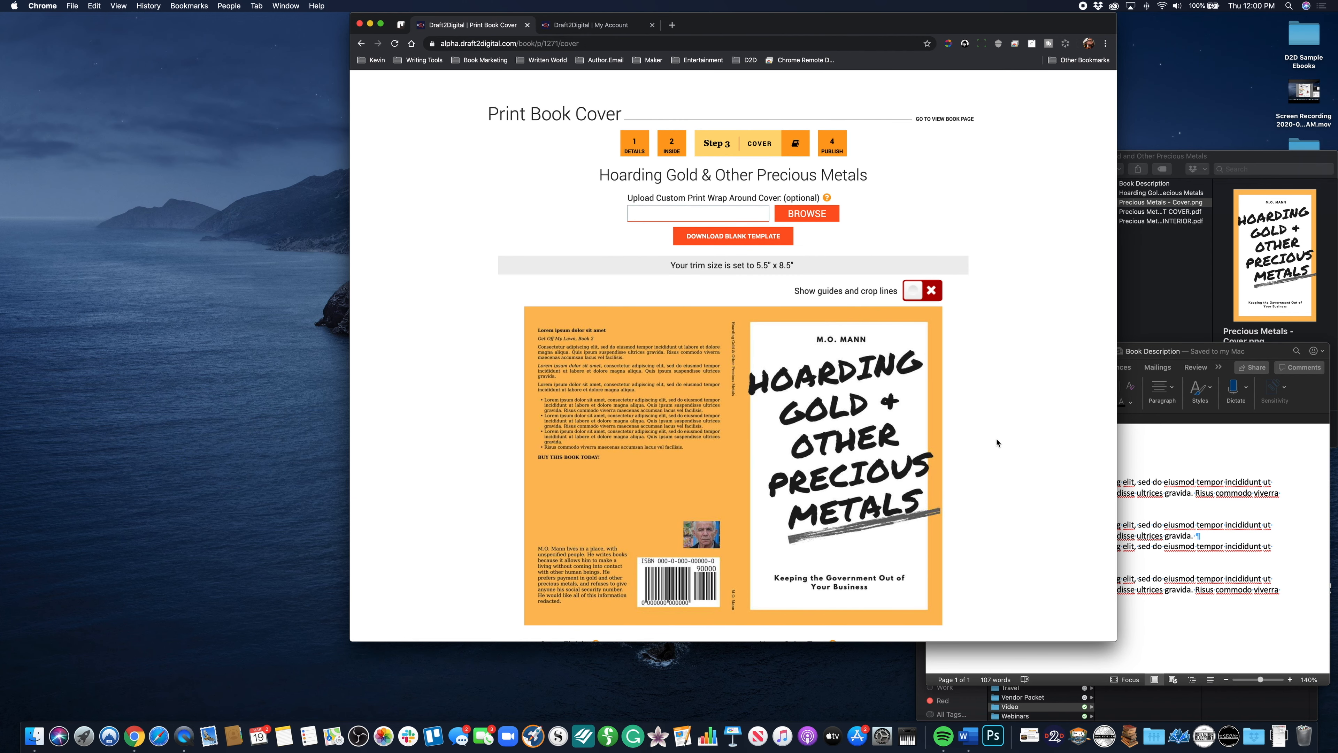
scroll(998, 443, "up", 2)
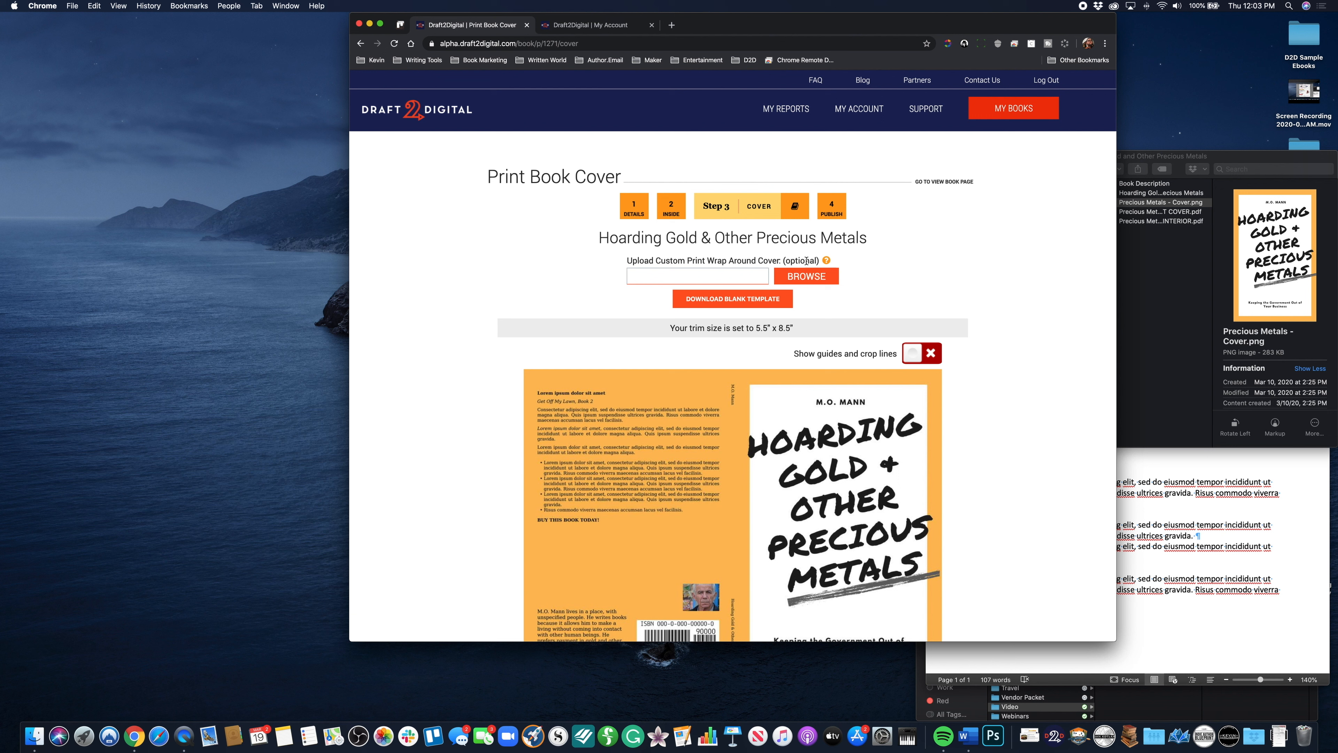
mouse_move(823, 265)
left_click(752, 302)
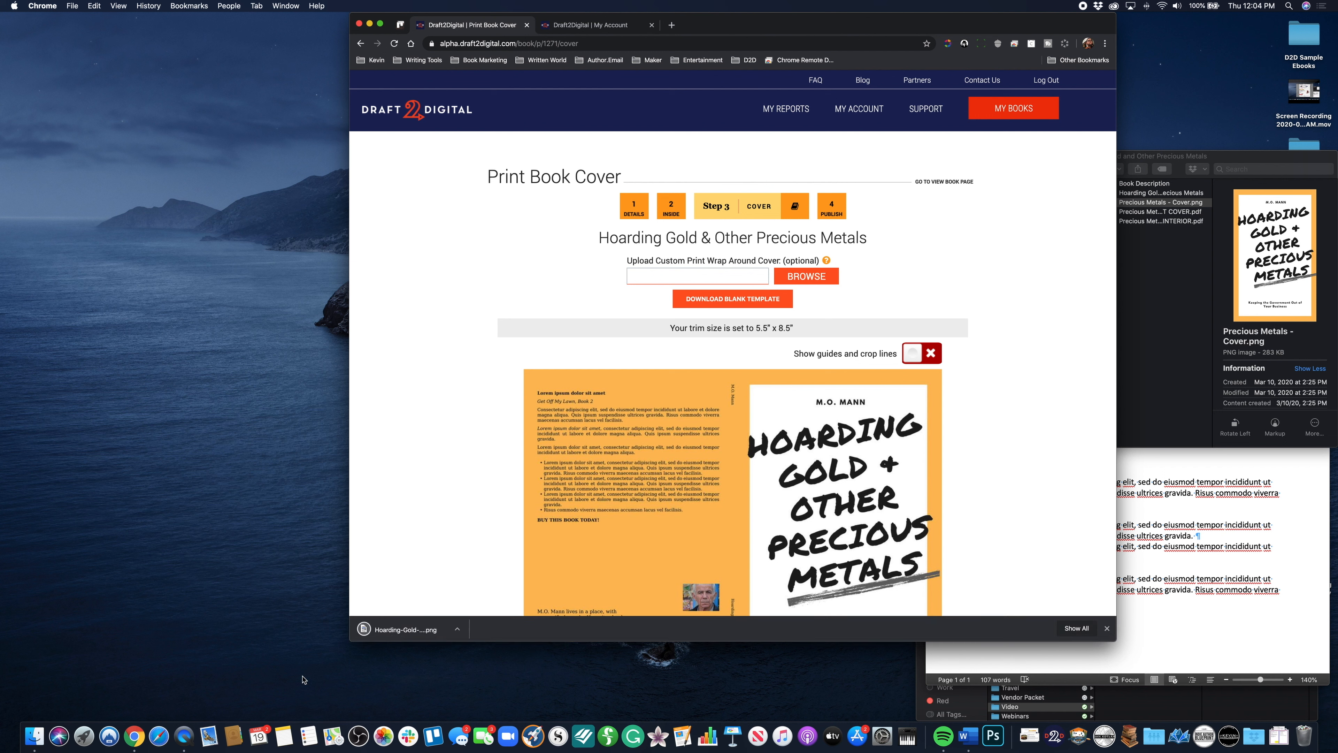
left_click(392, 633)
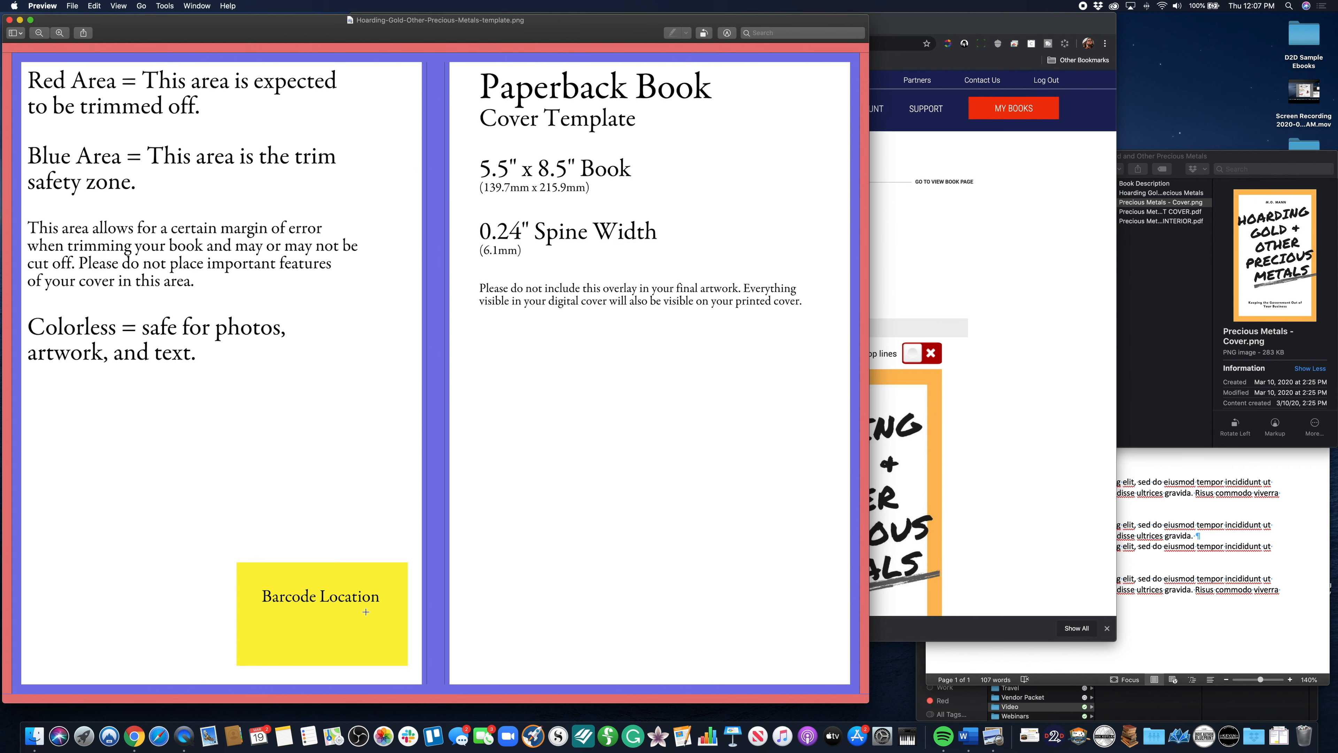
- Switch back to the print book cover page in Chrome and examine the barcode area on the back cover preview
left_click(964, 376)
scroll(976, 383, "down", 10)
scroll(733, 350, "down", 1)
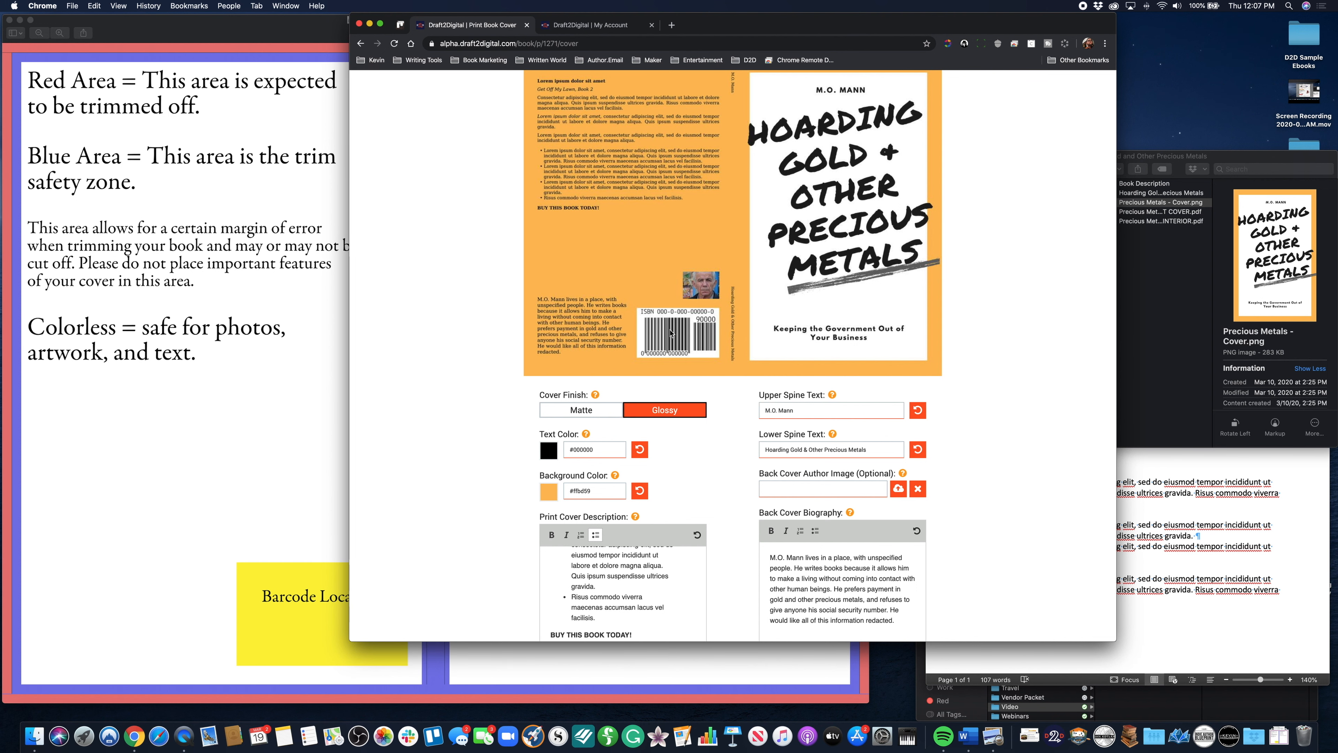
scroll(671, 332, "up", 2)
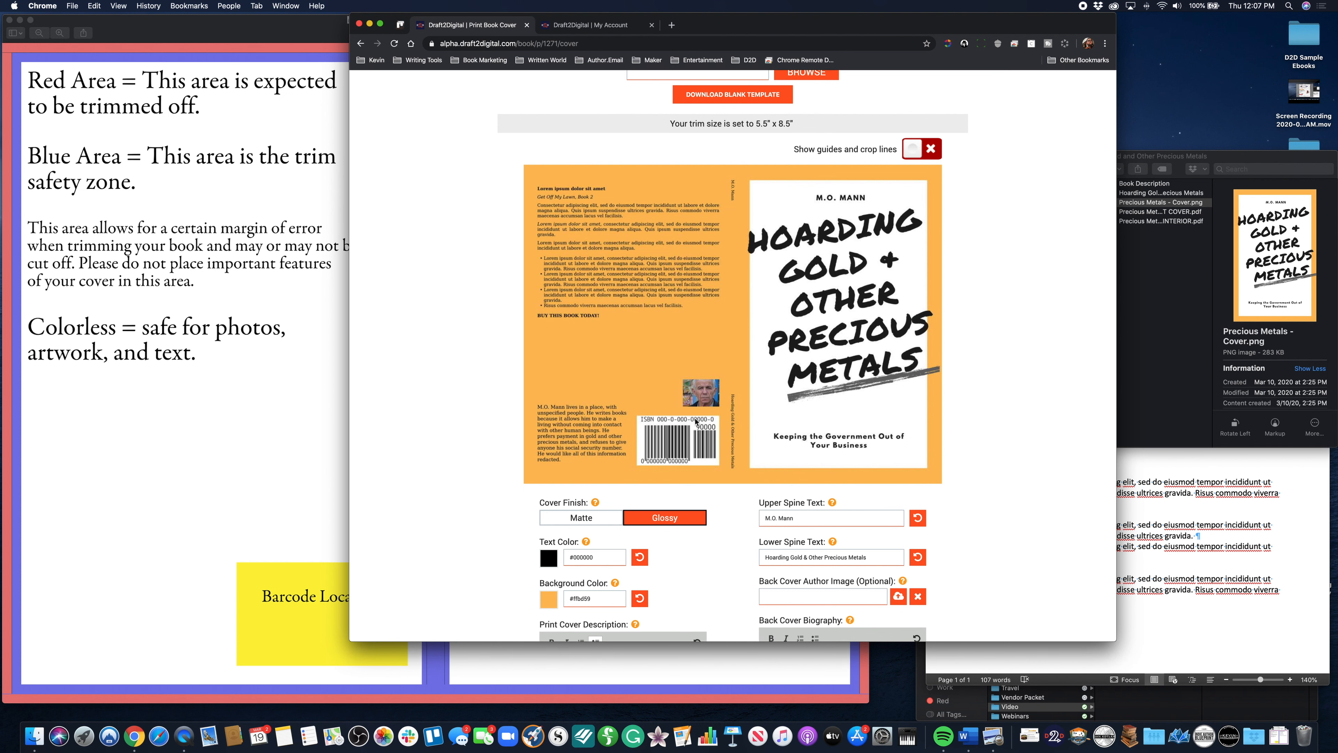
scroll(696, 421, "down", 2)
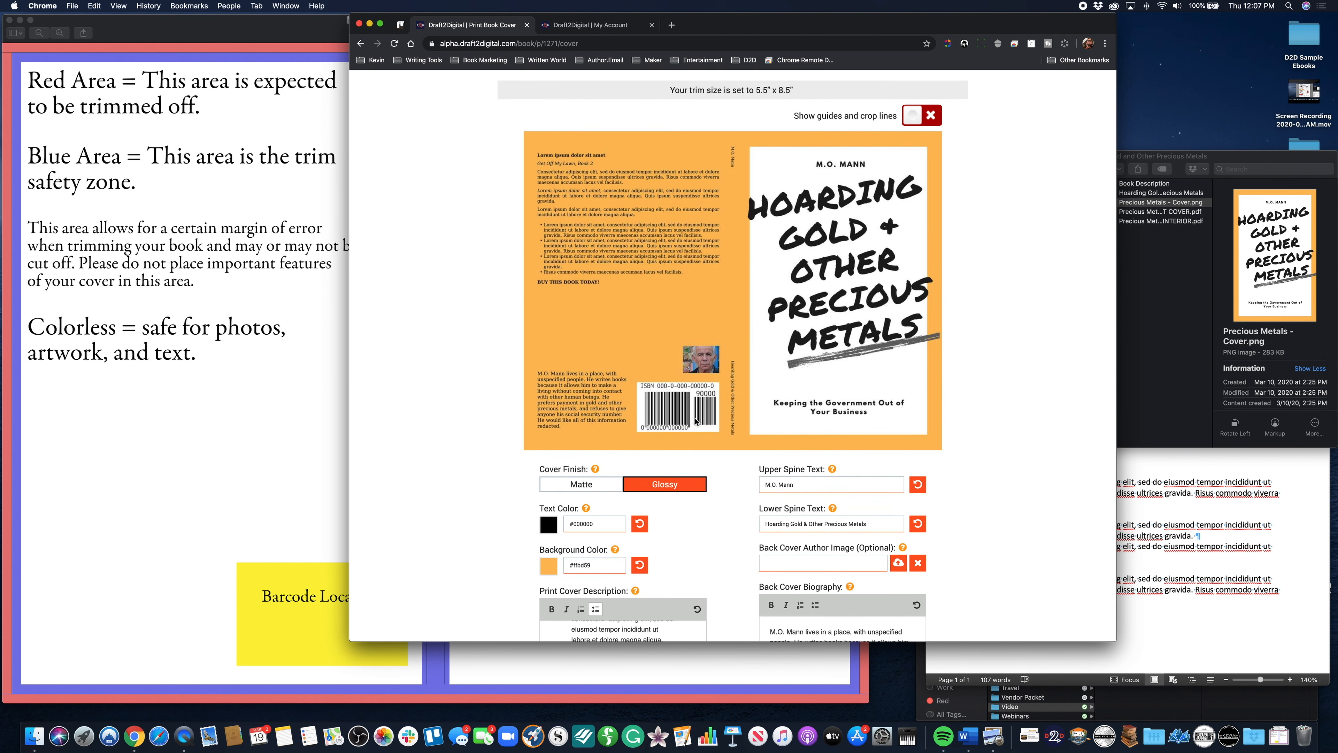
- Return to the blank cover template and quit Preview
left_click(291, 367)
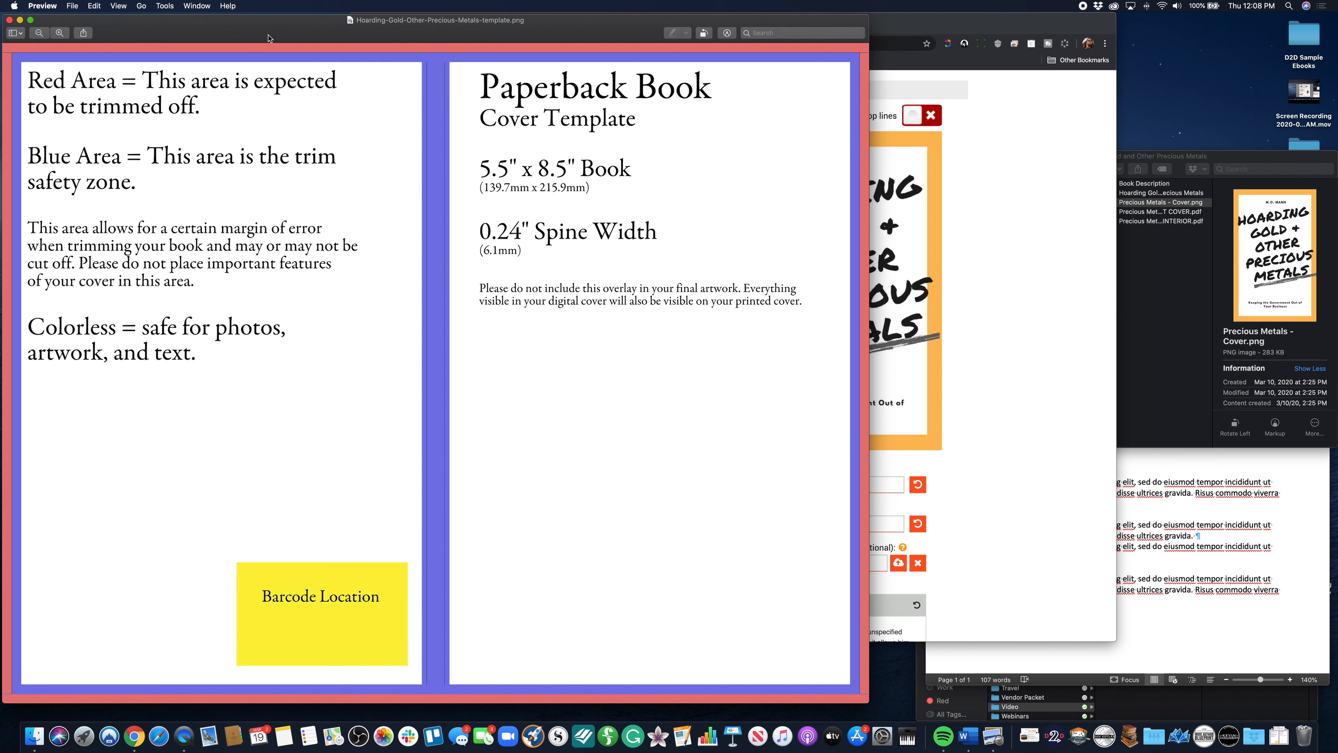
left_click(43, 6)
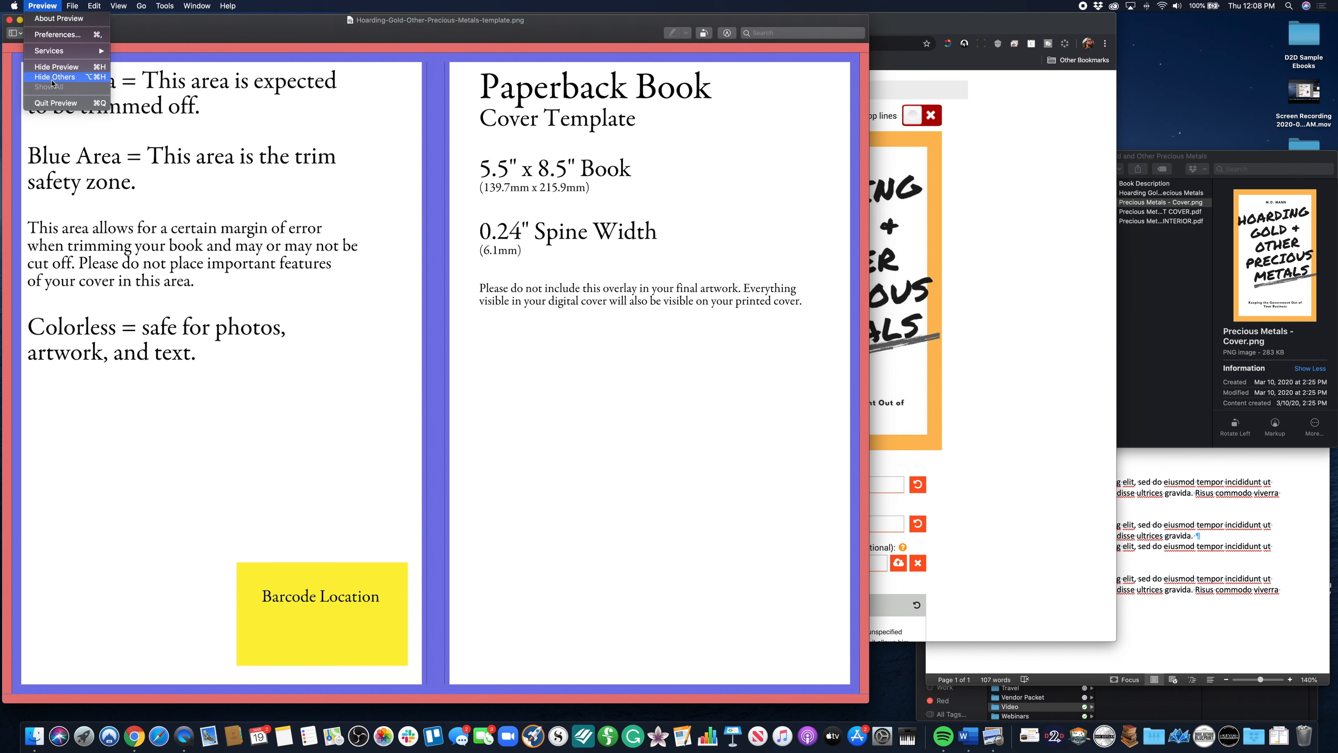
left_click(47, 103)
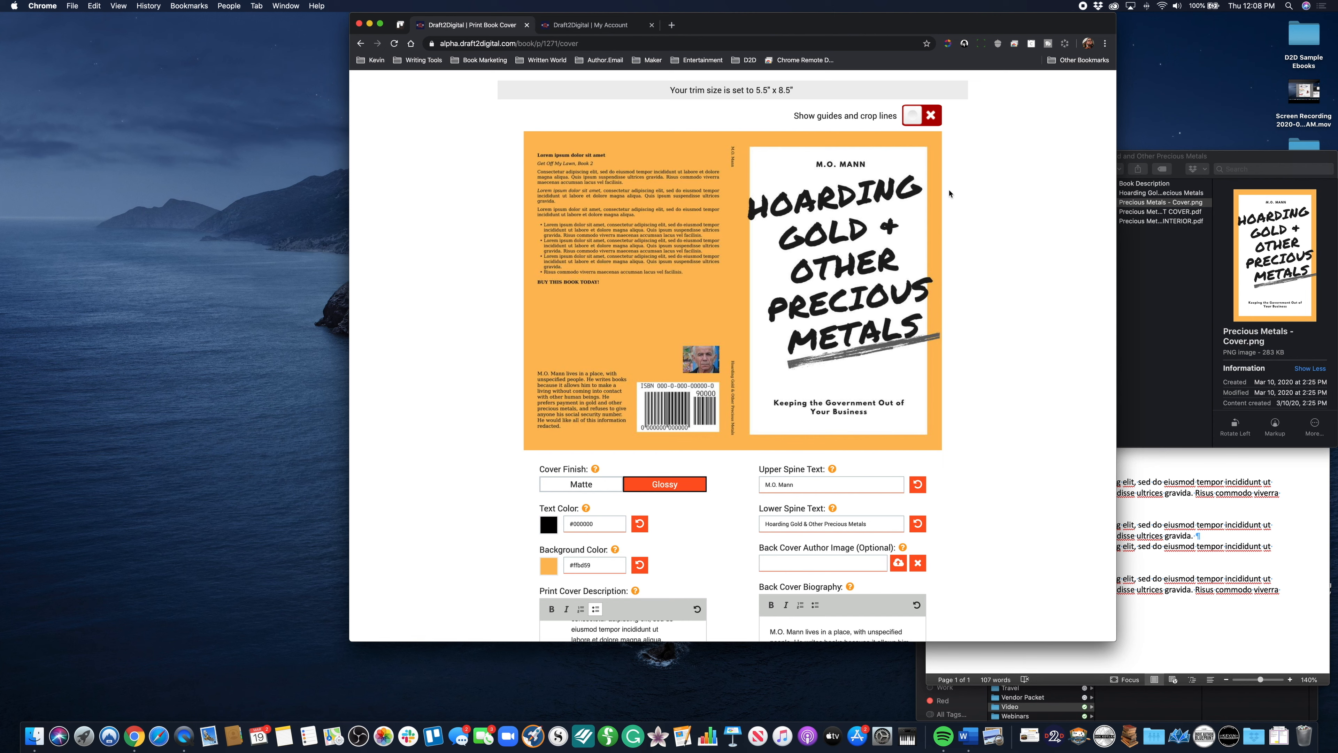
- Turn on the guides and crop lines for the print cover preview
scroll(970, 203, "up", 3)
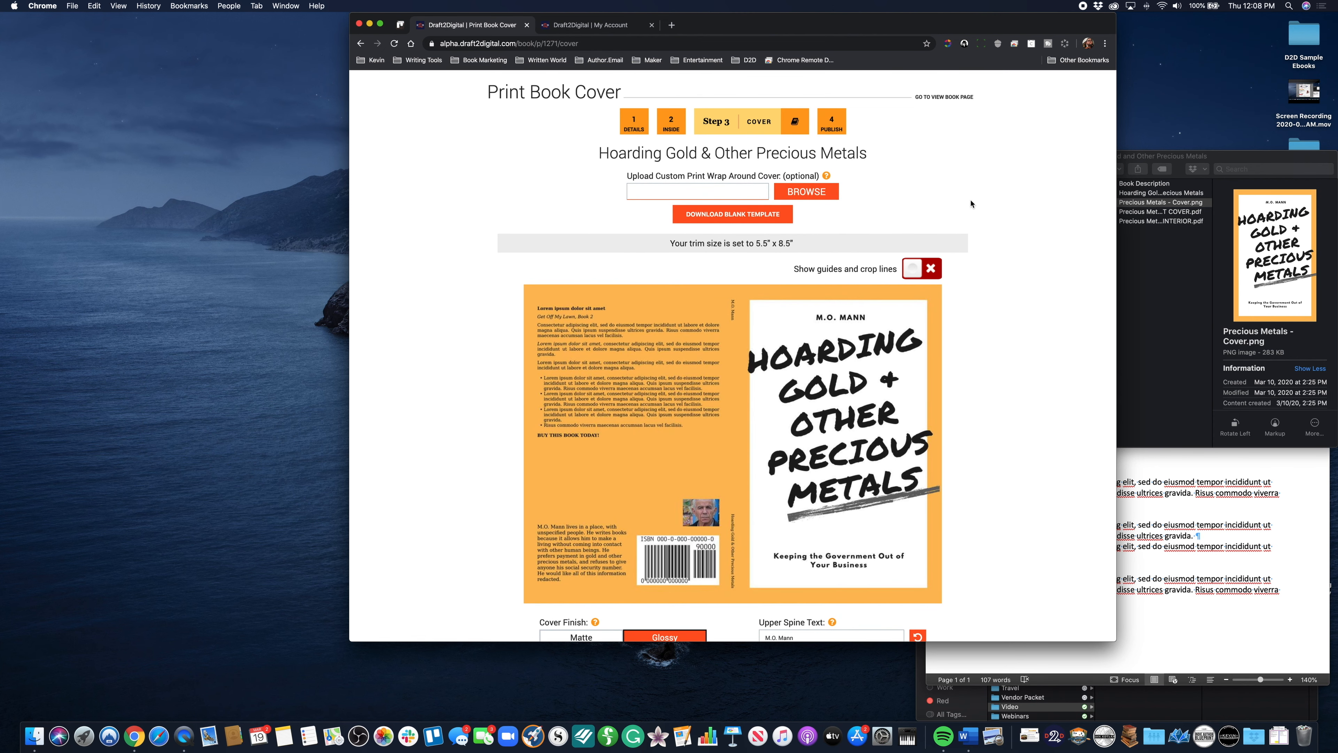
scroll(971, 203, "up", 2)
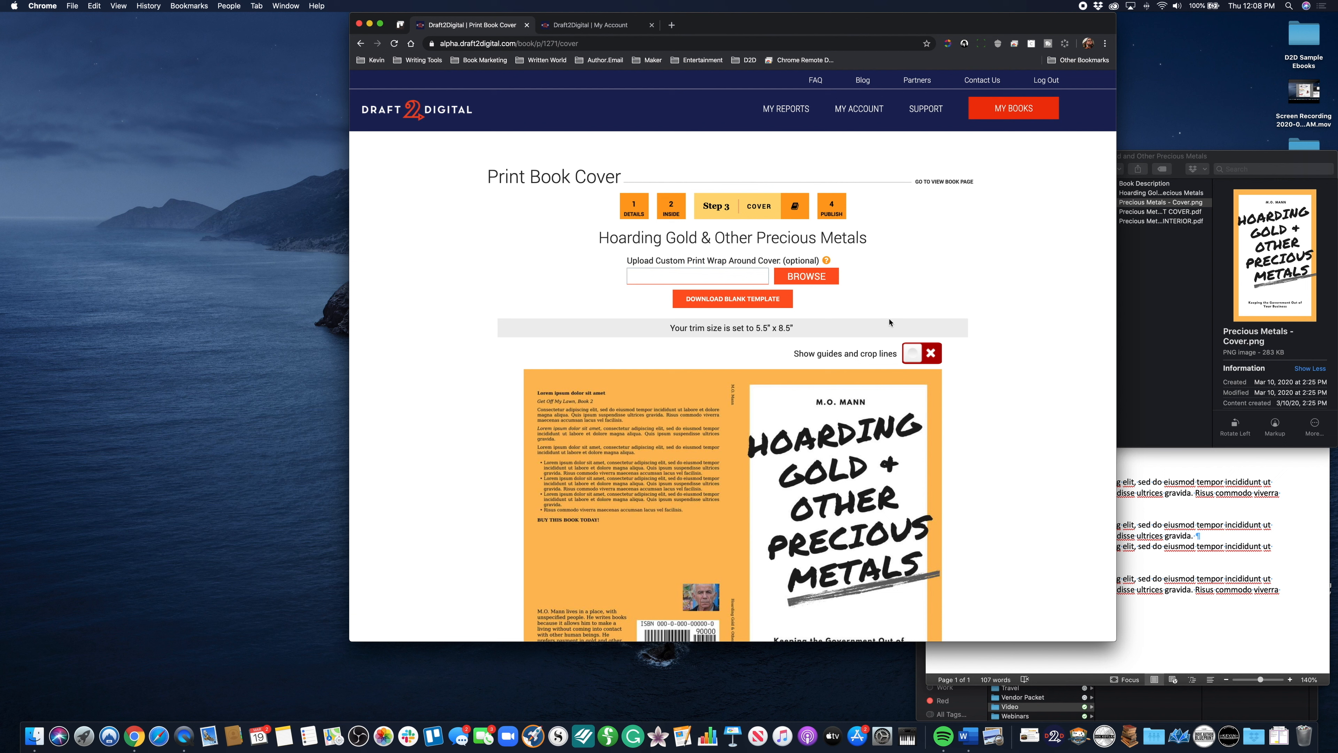
left_click(913, 353)
scroll(725, 170, "down", 4)
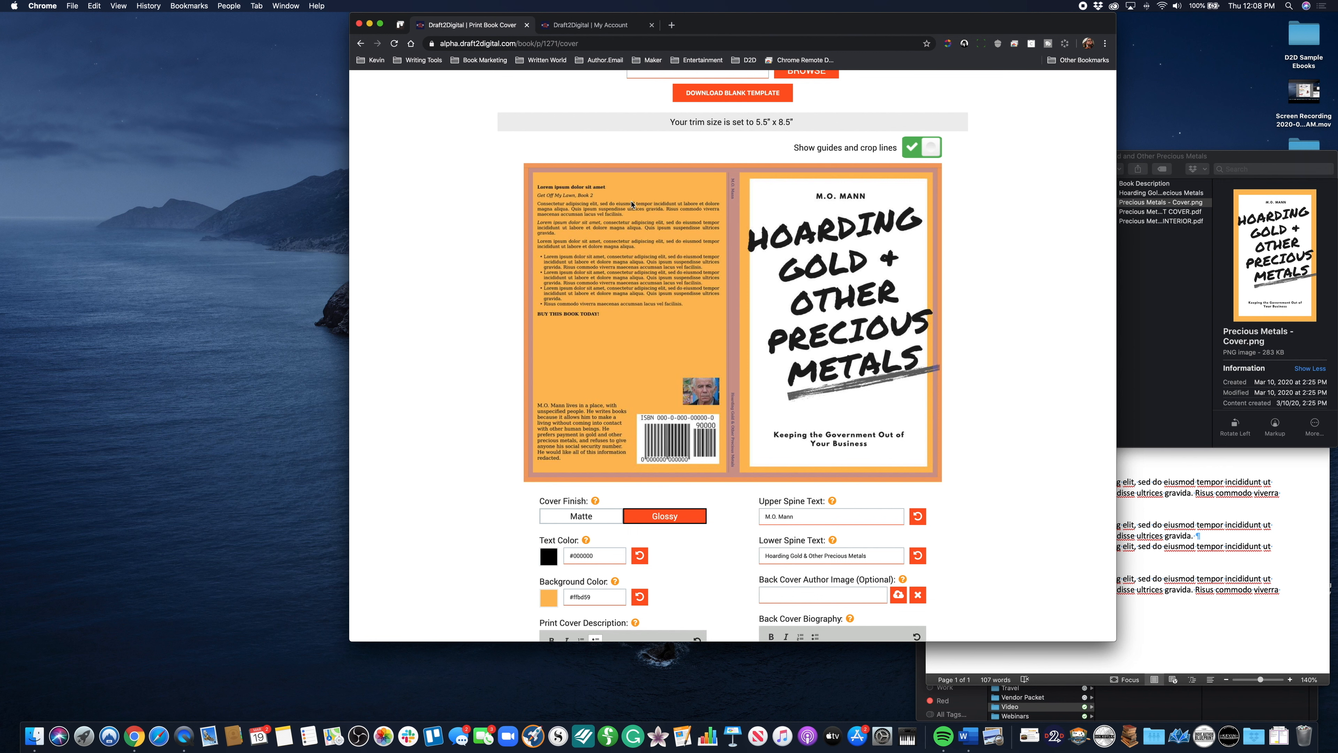
scroll(973, 201, "up", 1)
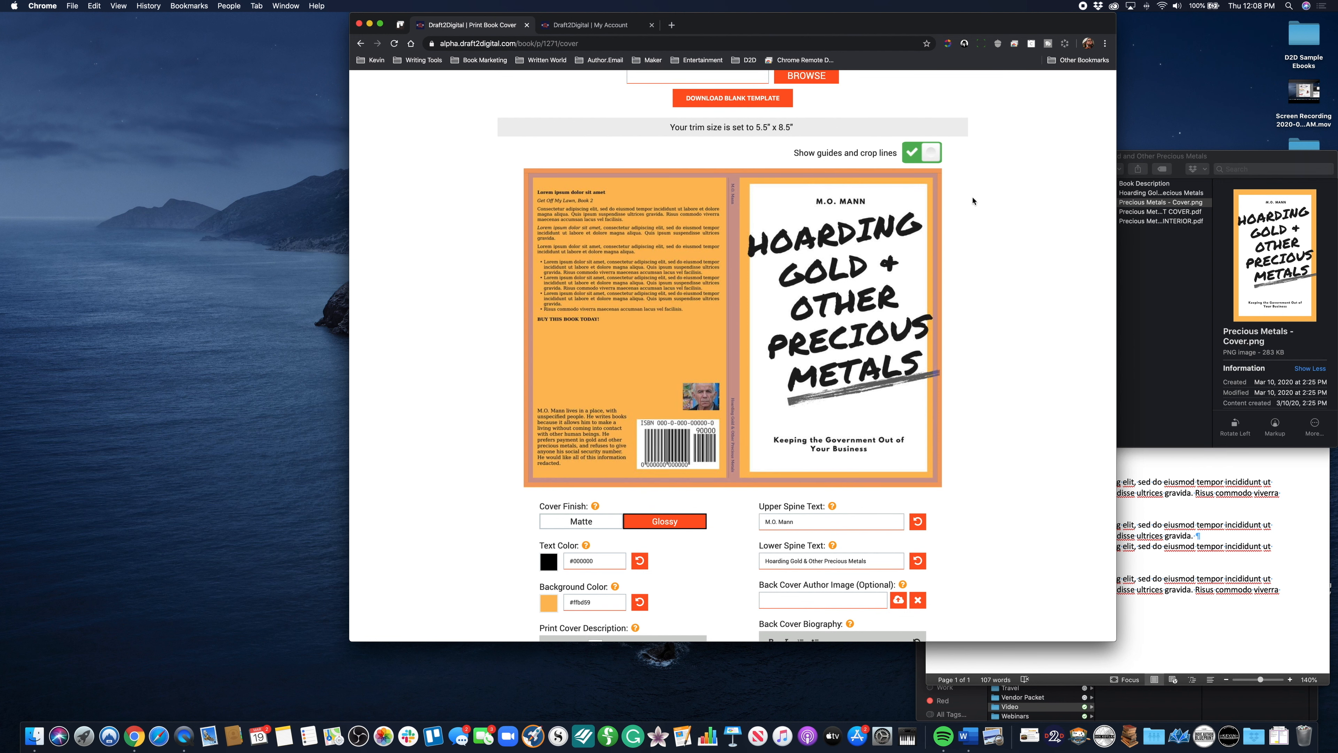
- Compare the cover preview without and with guides and crop lines, leaving them on
left_click(919, 154)
scroll(918, 156, "down", 3)
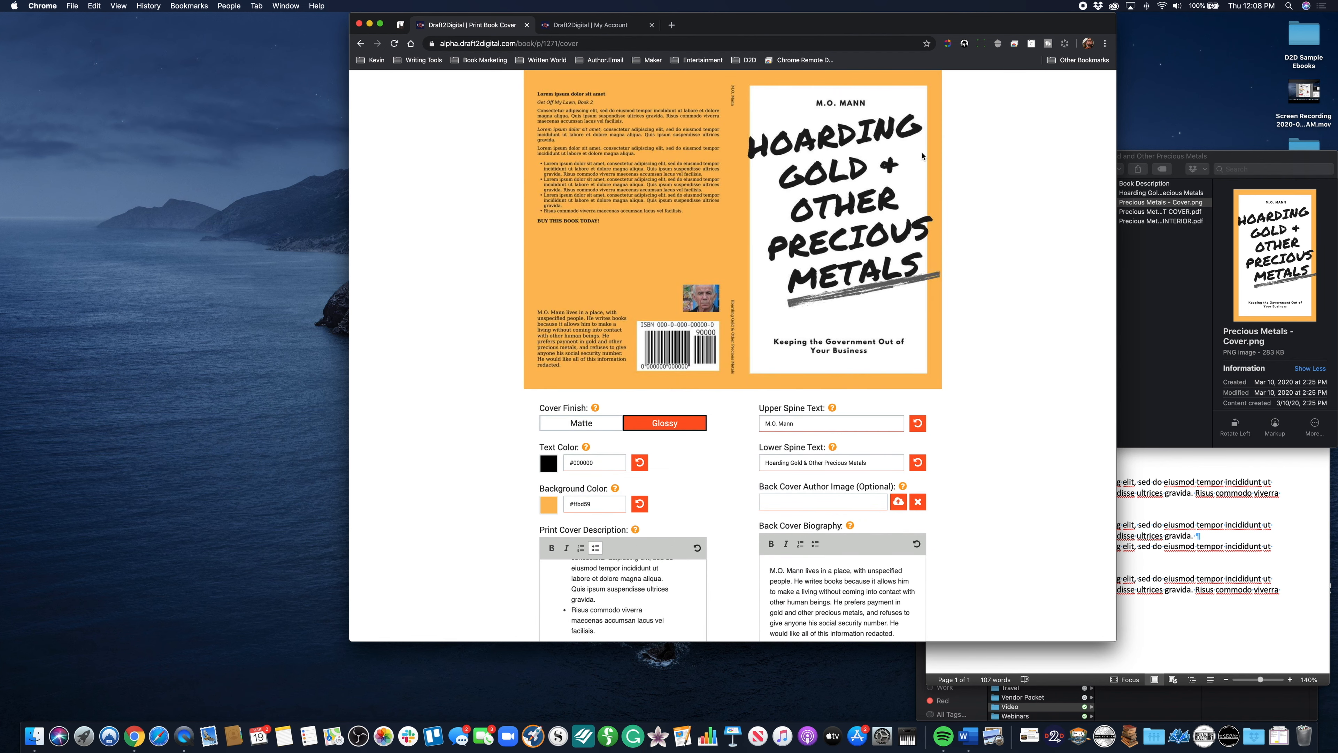
scroll(918, 156, "up", 5)
left_click(916, 222)
scroll(916, 223, "down", 6)
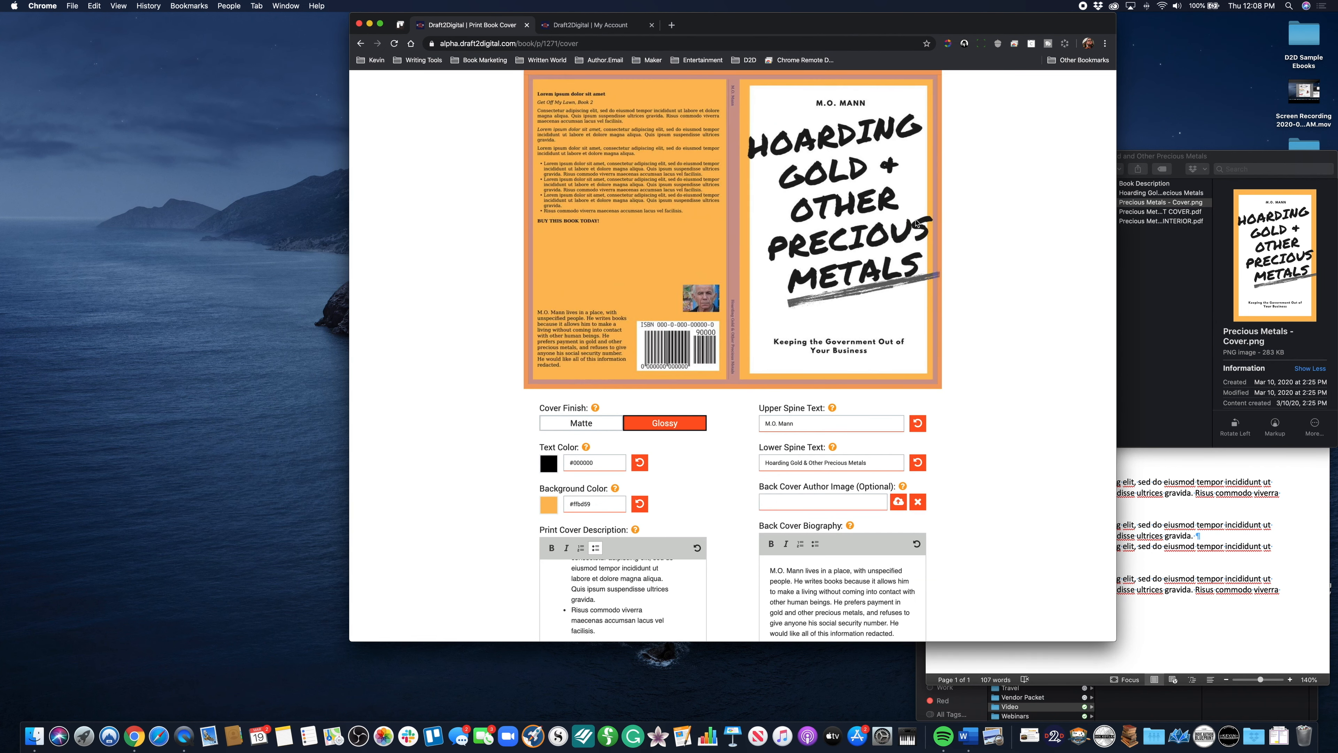
- Upload Precious Metals - PRINT COVER.pdf as the custom print wrap around cover
scroll(915, 222, "up", 3)
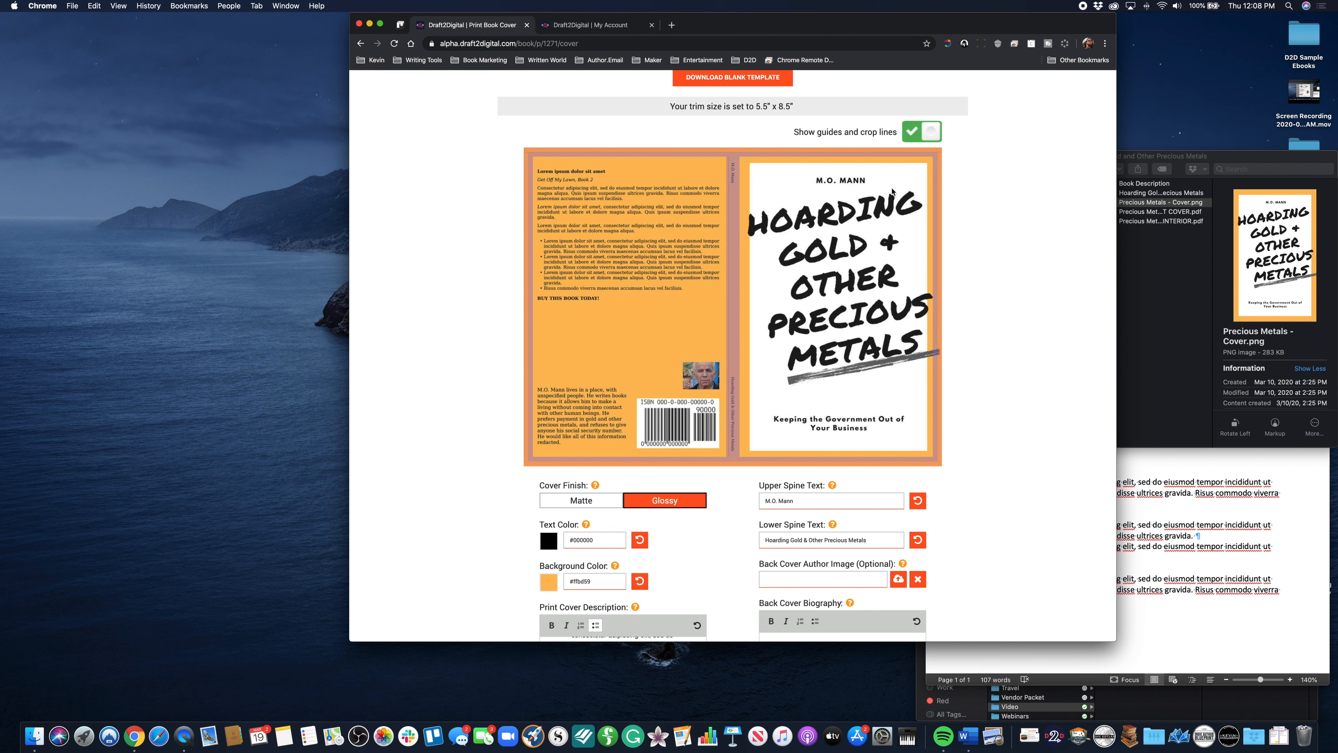
scroll(902, 197, "up", 6)
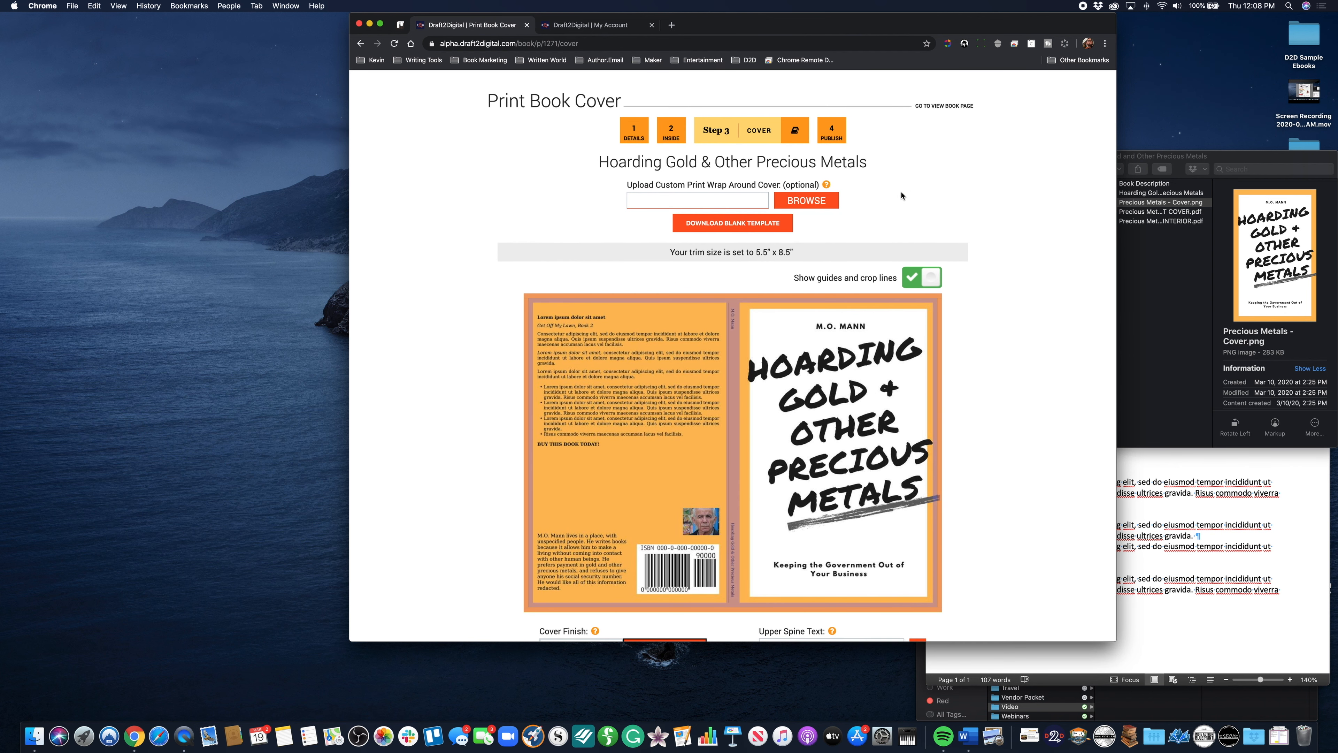
scroll(901, 196, "up", 2)
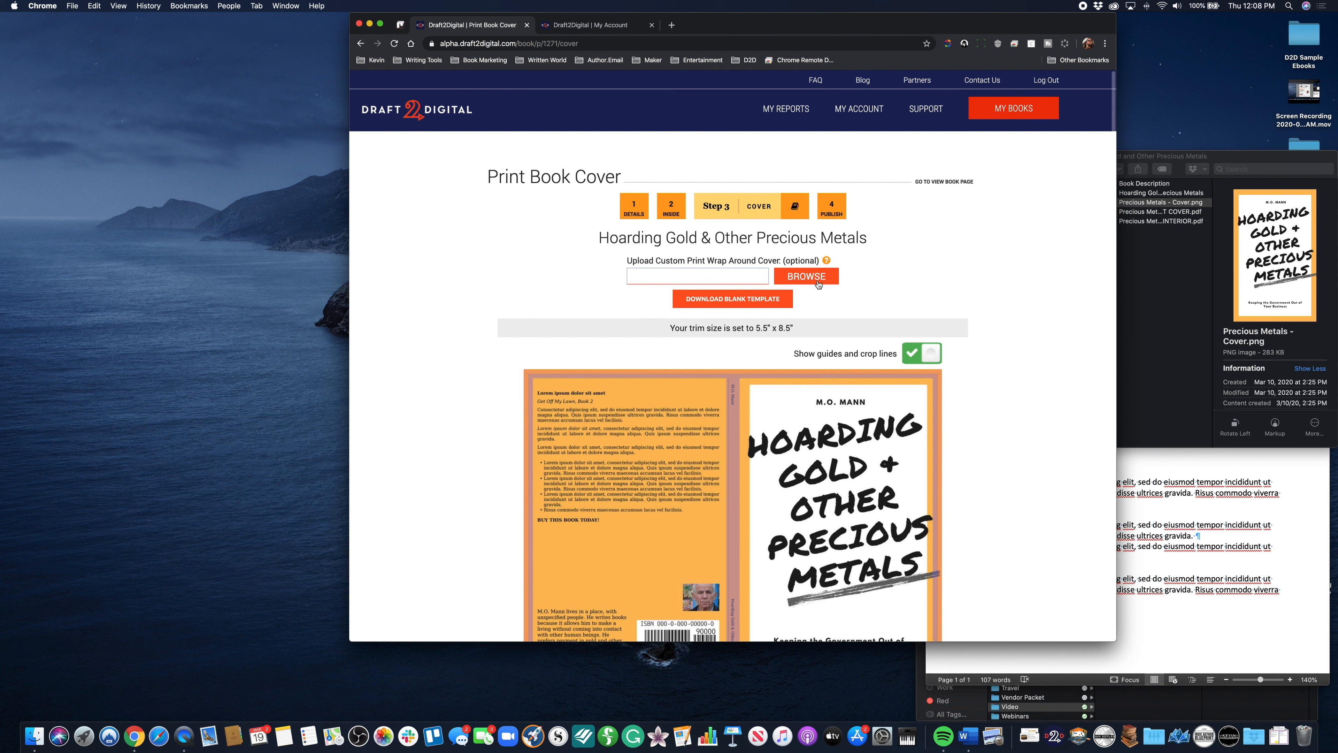
left_click(817, 277)
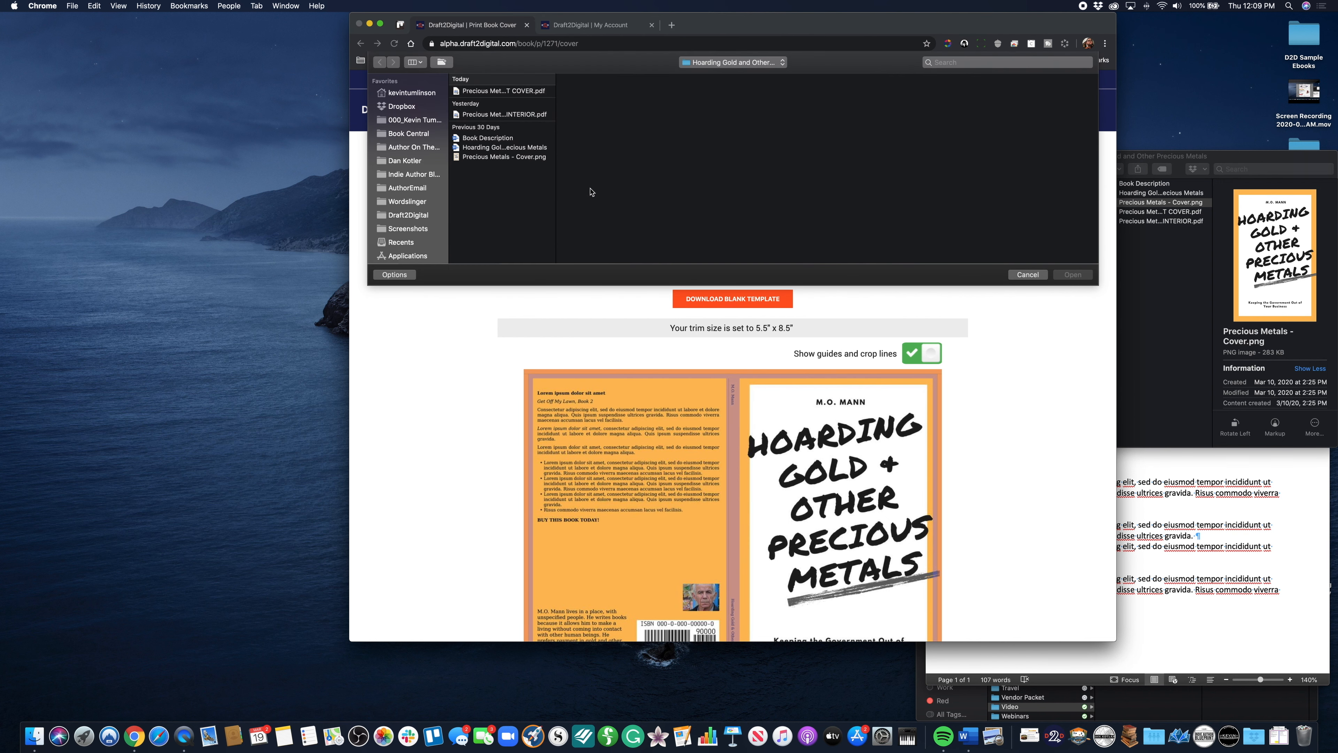
left_click(532, 92)
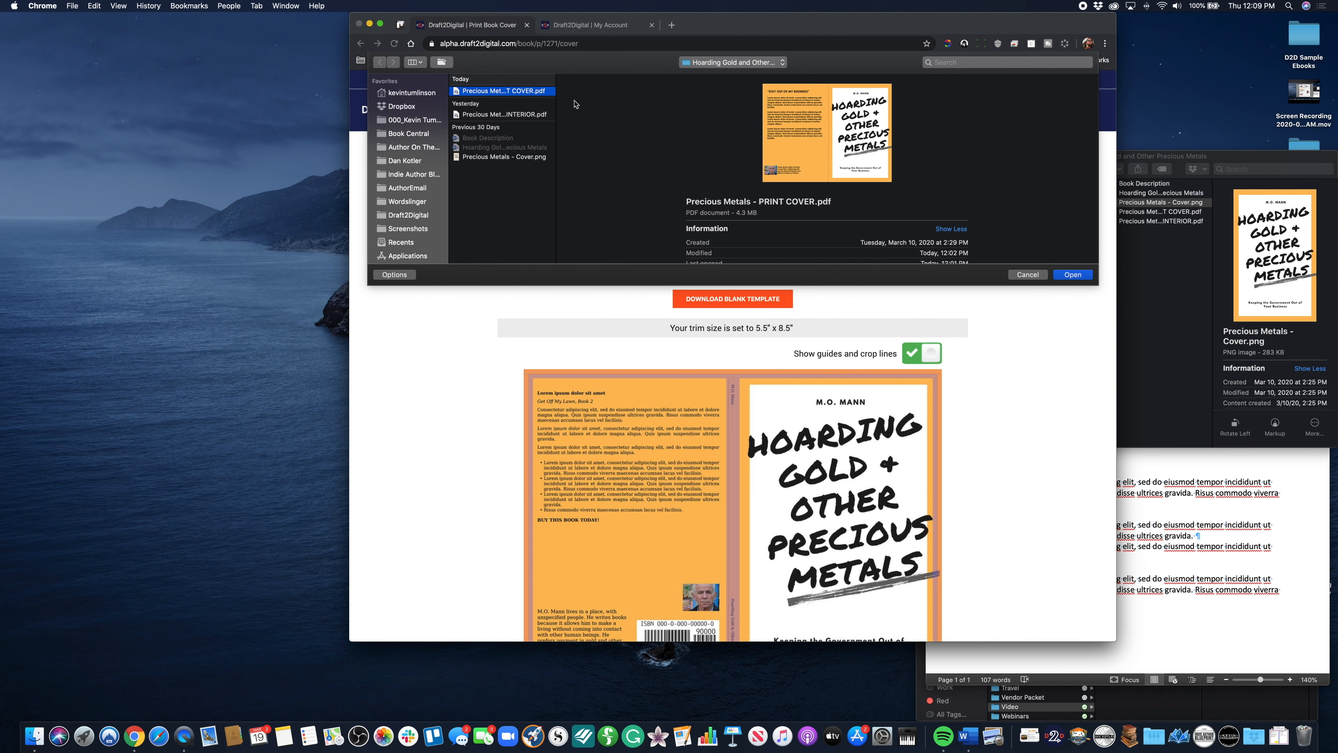
left_click(1072, 274)
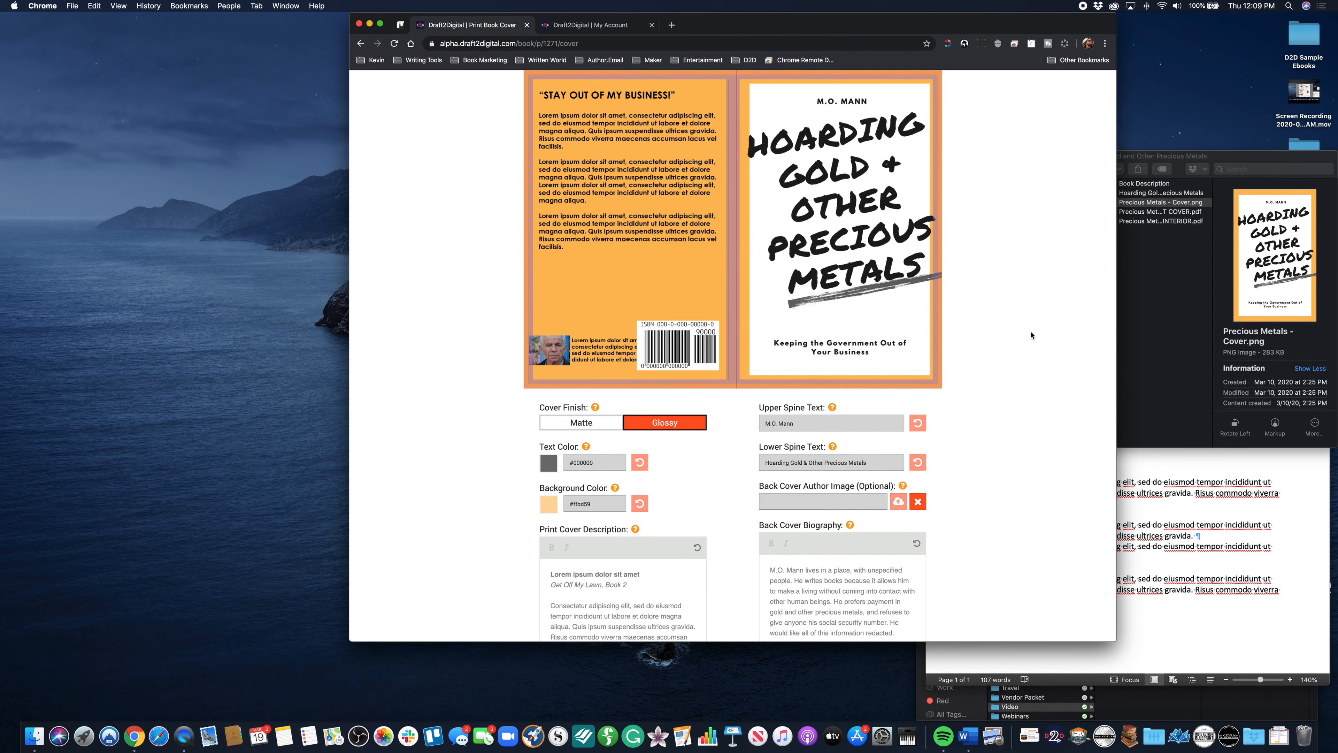
- Inspect the uploaded wrap around cover with the guides and crop lines switched off and back on
scroll(1031, 335, "up", 3)
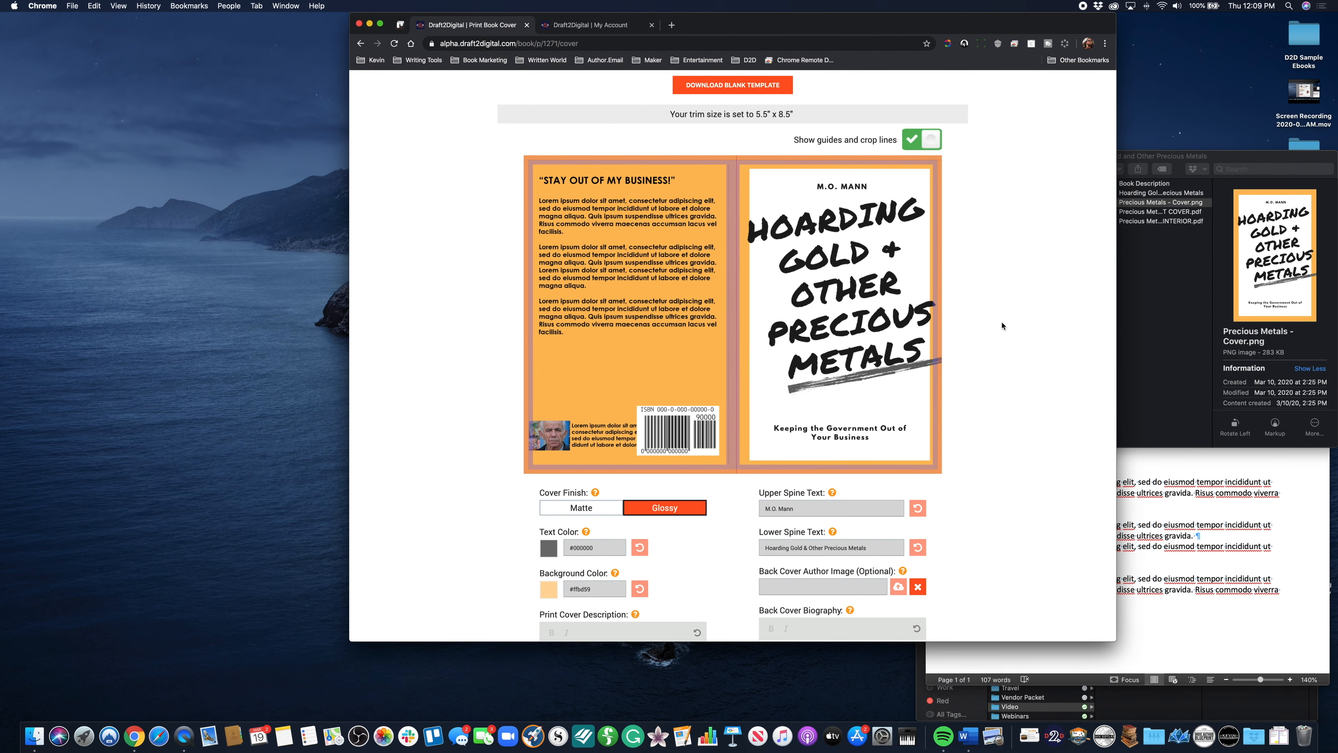
scroll(742, 285, "up", 1)
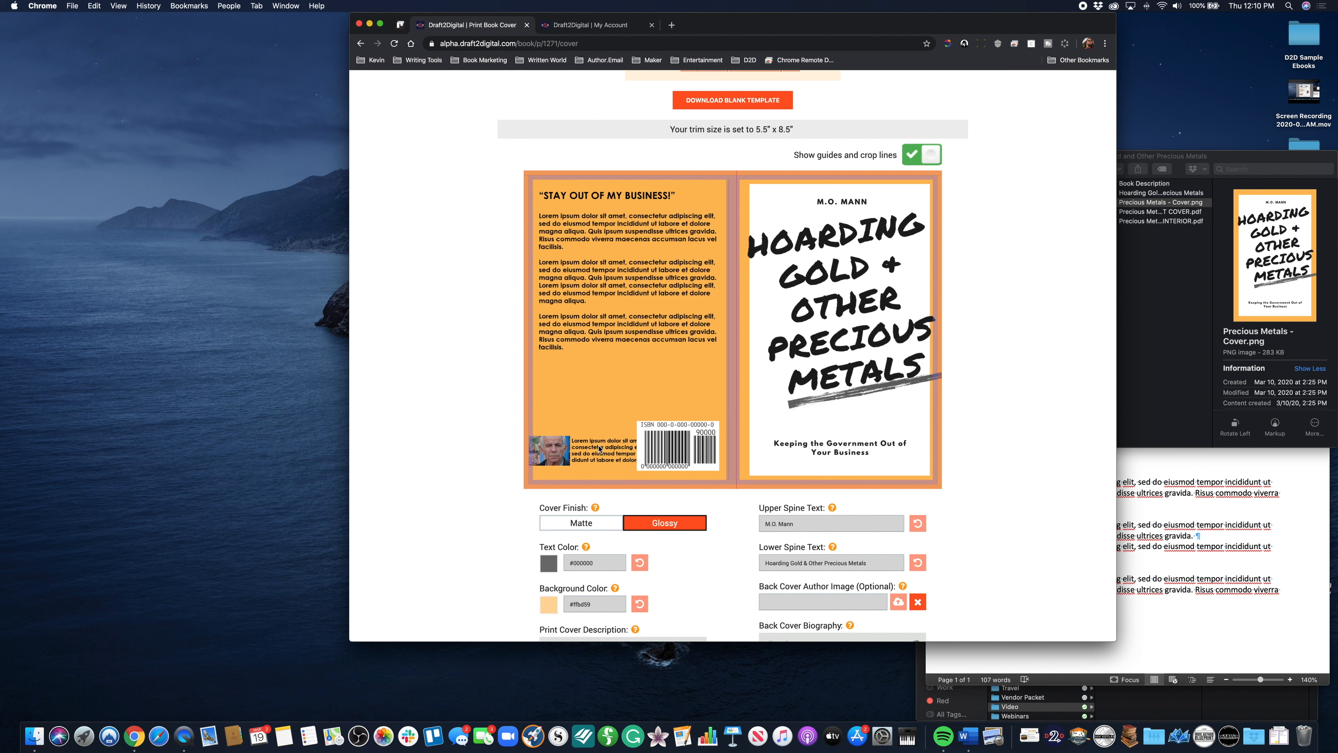
left_click(930, 154)
scroll(932, 153, "down", 2)
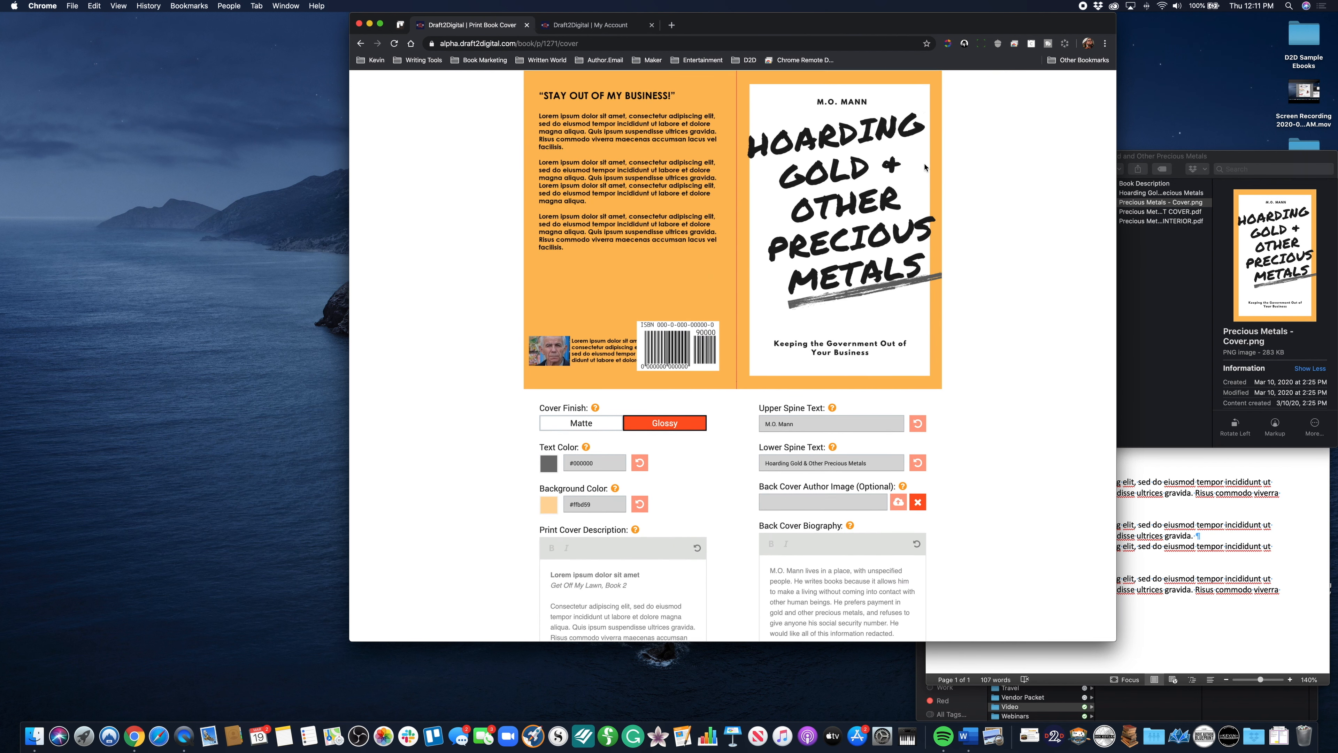
scroll(933, 153, "up", 3)
left_click(917, 196)
scroll(878, 209, "down", 3)
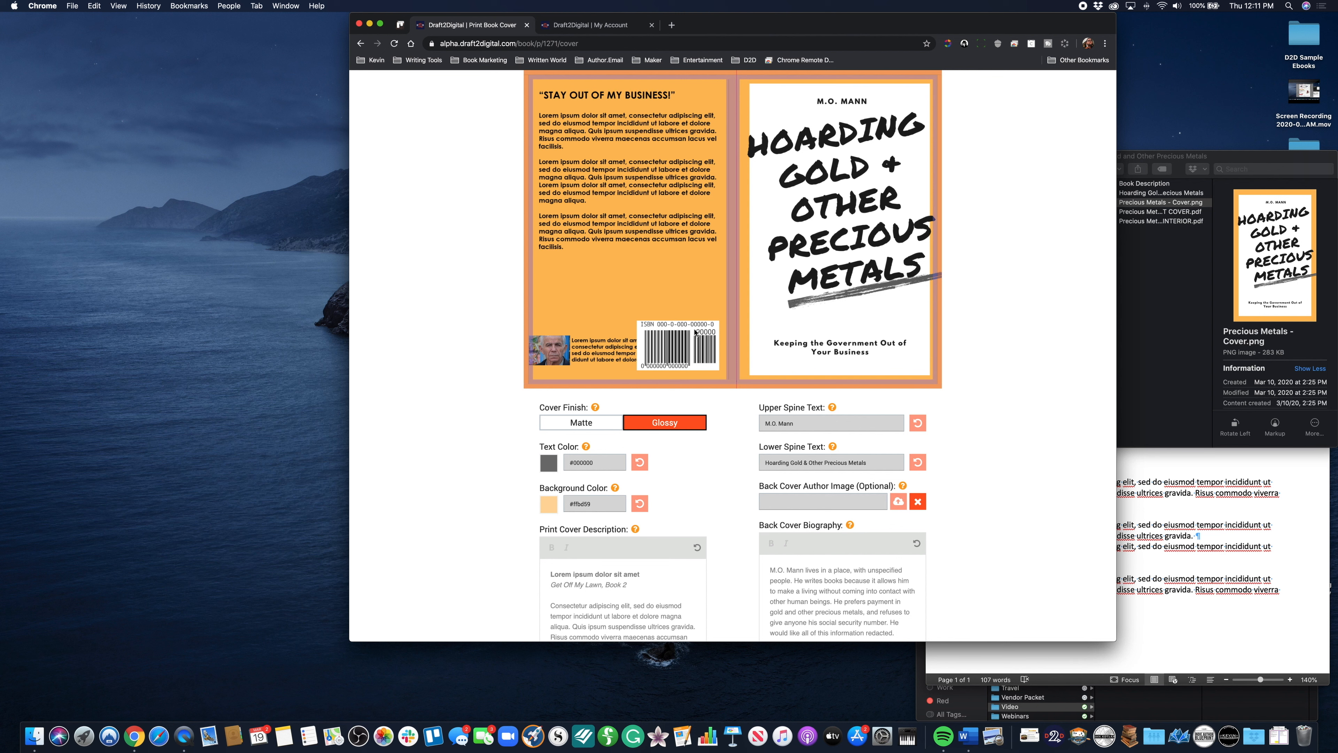
- Review the uploaded cover's barcode overlap and the notice about going back to the D2D-provided print cover
scroll(696, 332, "up", 3)
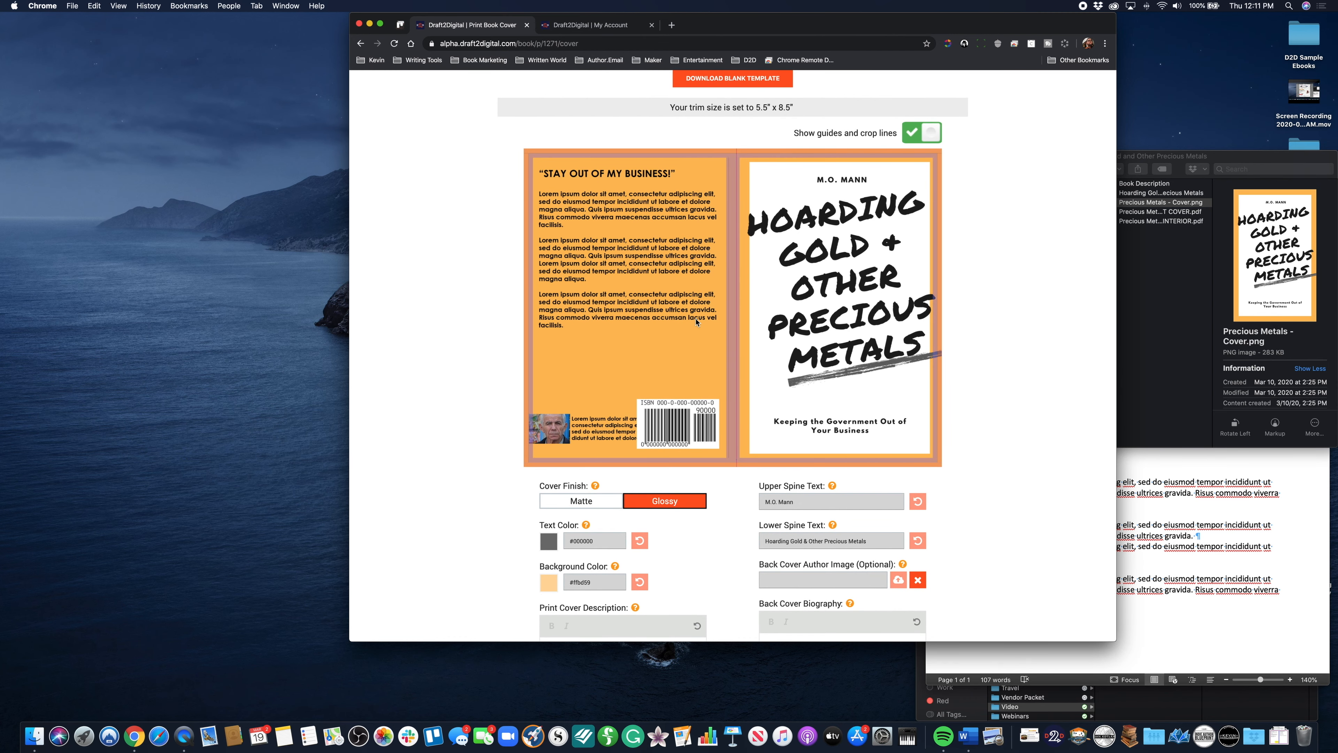
scroll(696, 322, "down", 1)
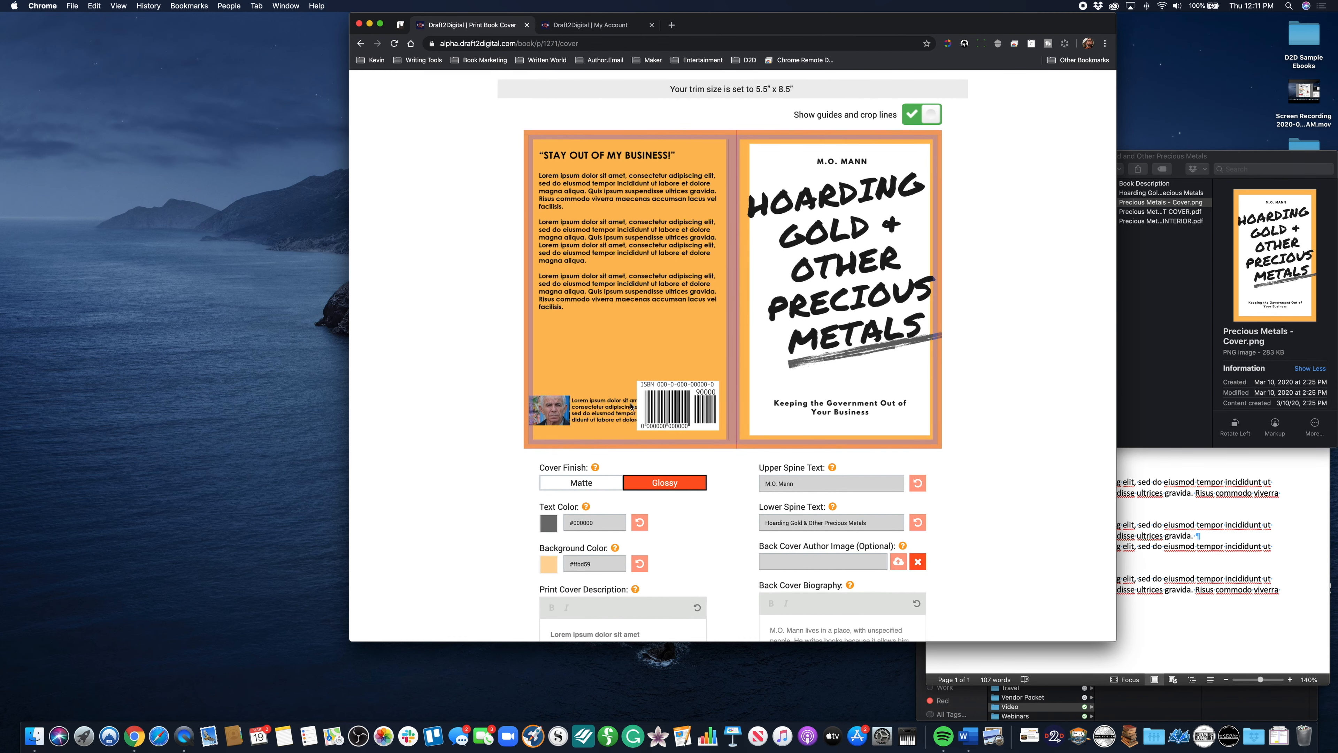
scroll(624, 311, "up", 4)
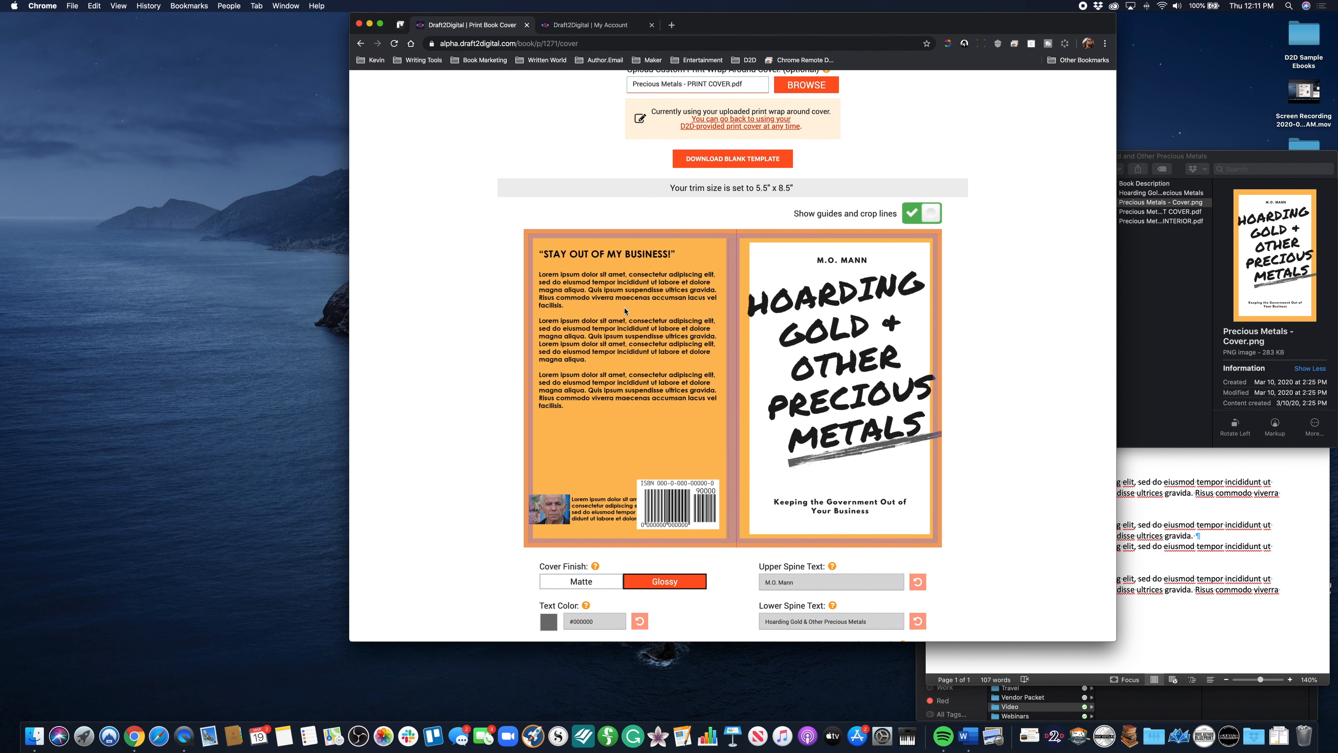
scroll(625, 310, "up", 5)
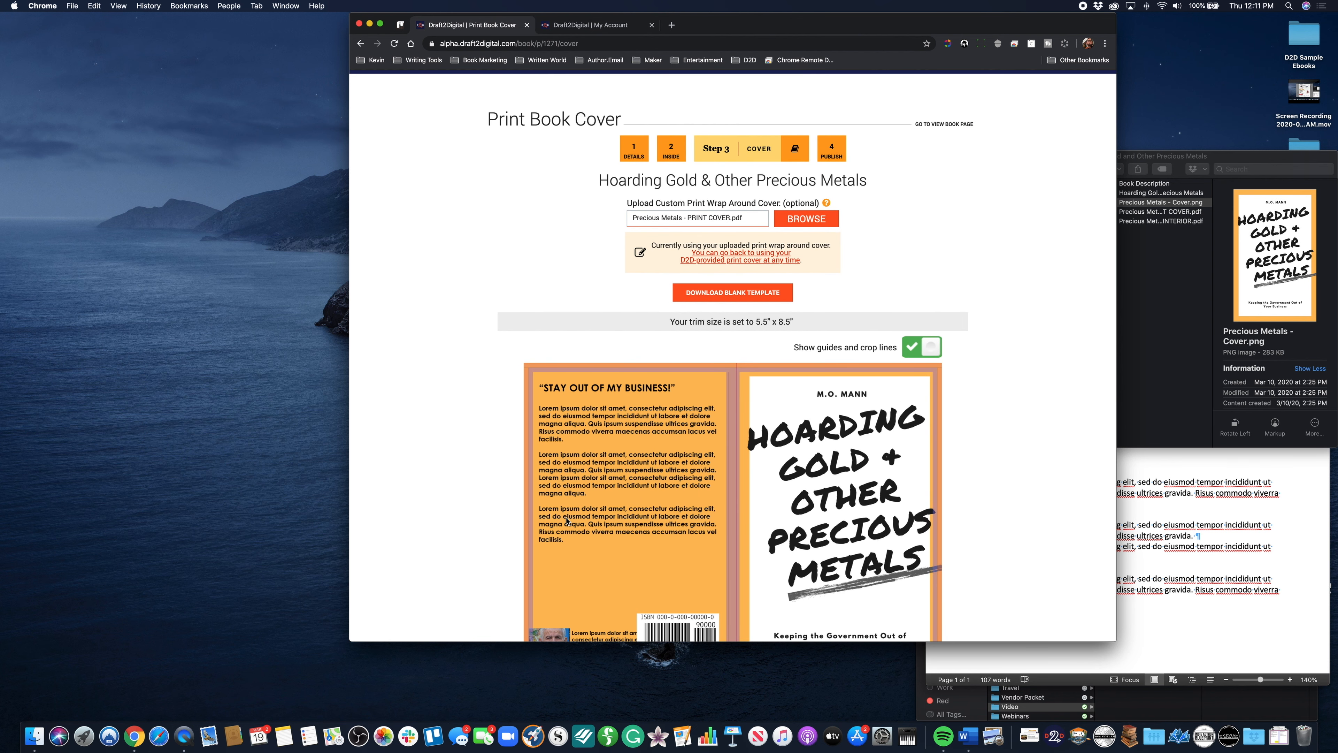
scroll(567, 521, "up", 3)
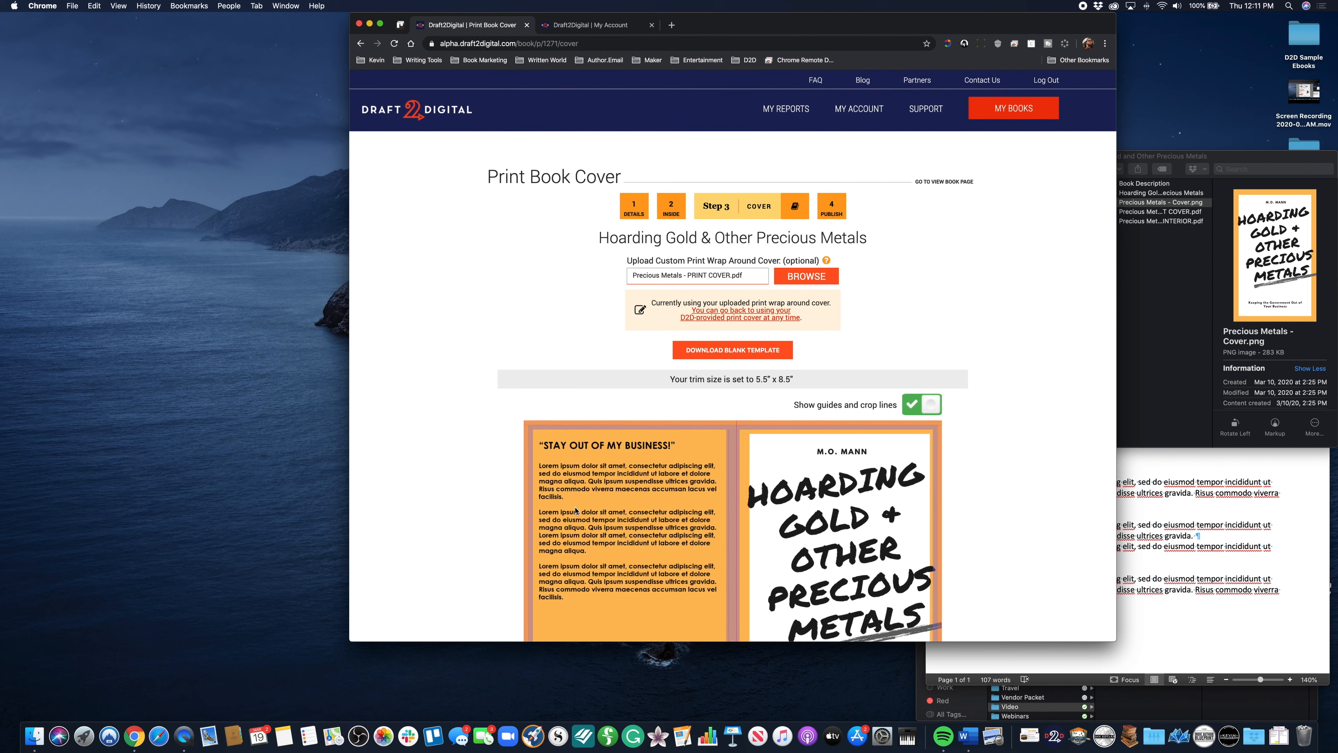
scroll(716, 523, "down", 8)
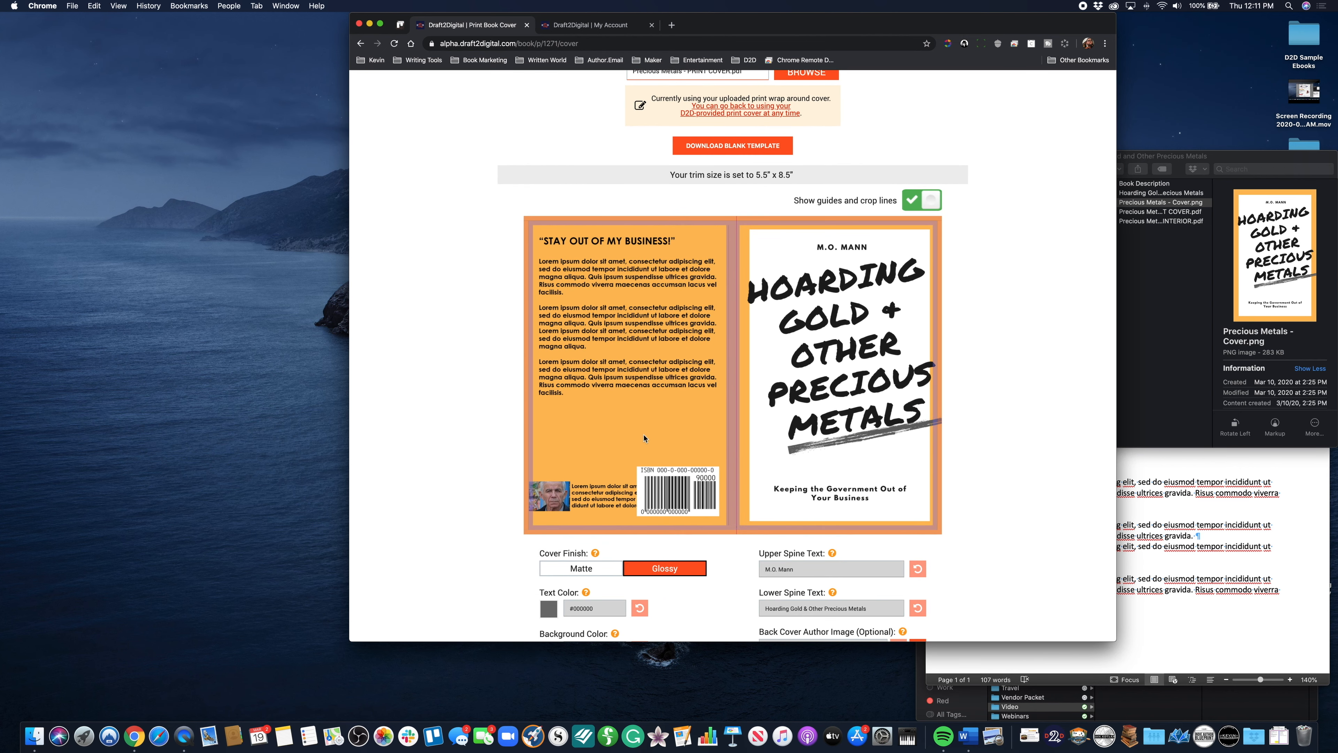
scroll(659, 373, "down", 1)
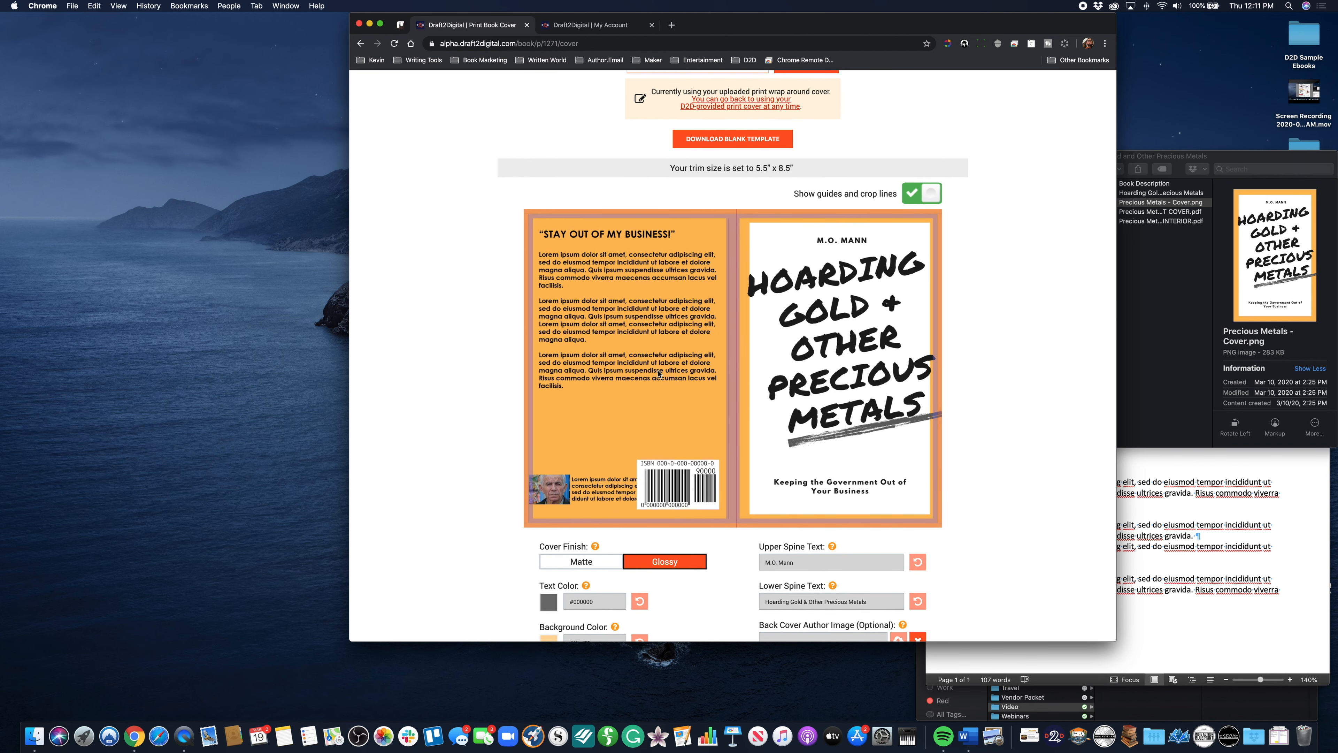
- Switch the book back to the D2D-provided print cover in place of the uploaded wrap around cover
scroll(658, 373, "up", 8)
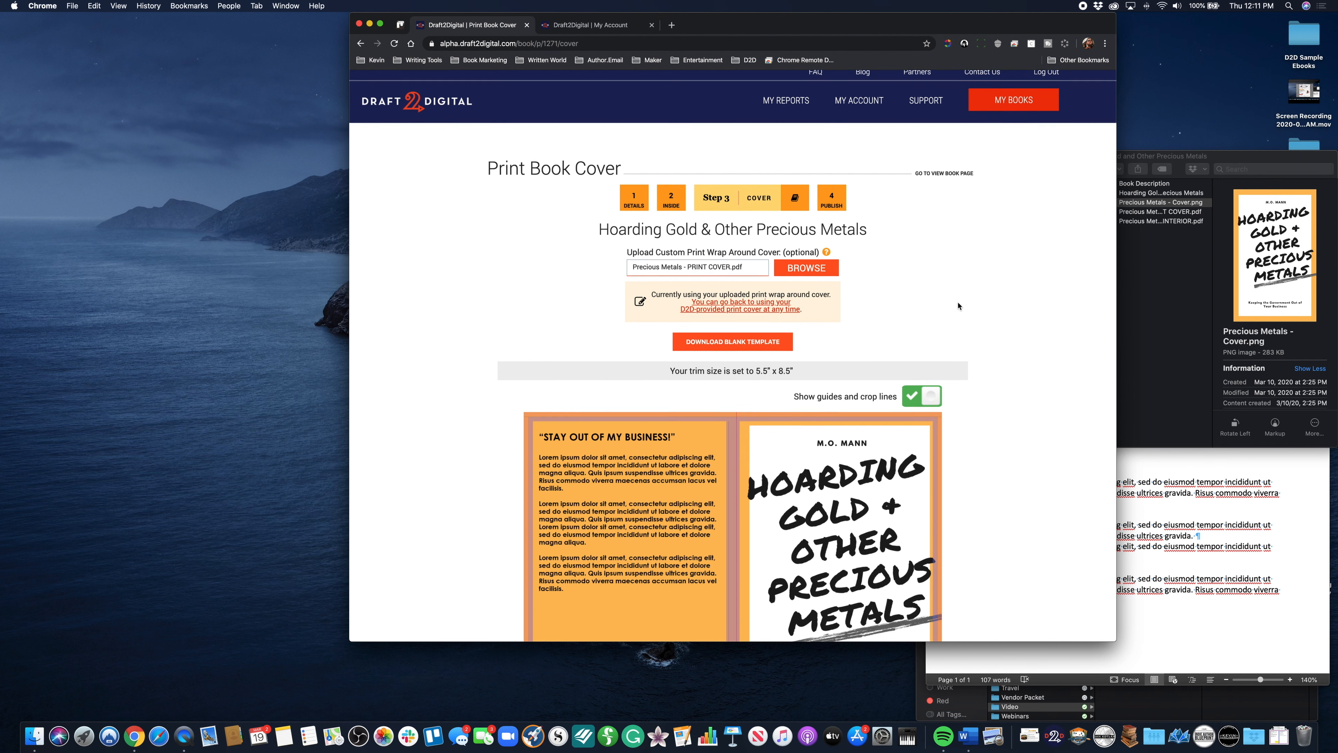
scroll(957, 305, "down", 3)
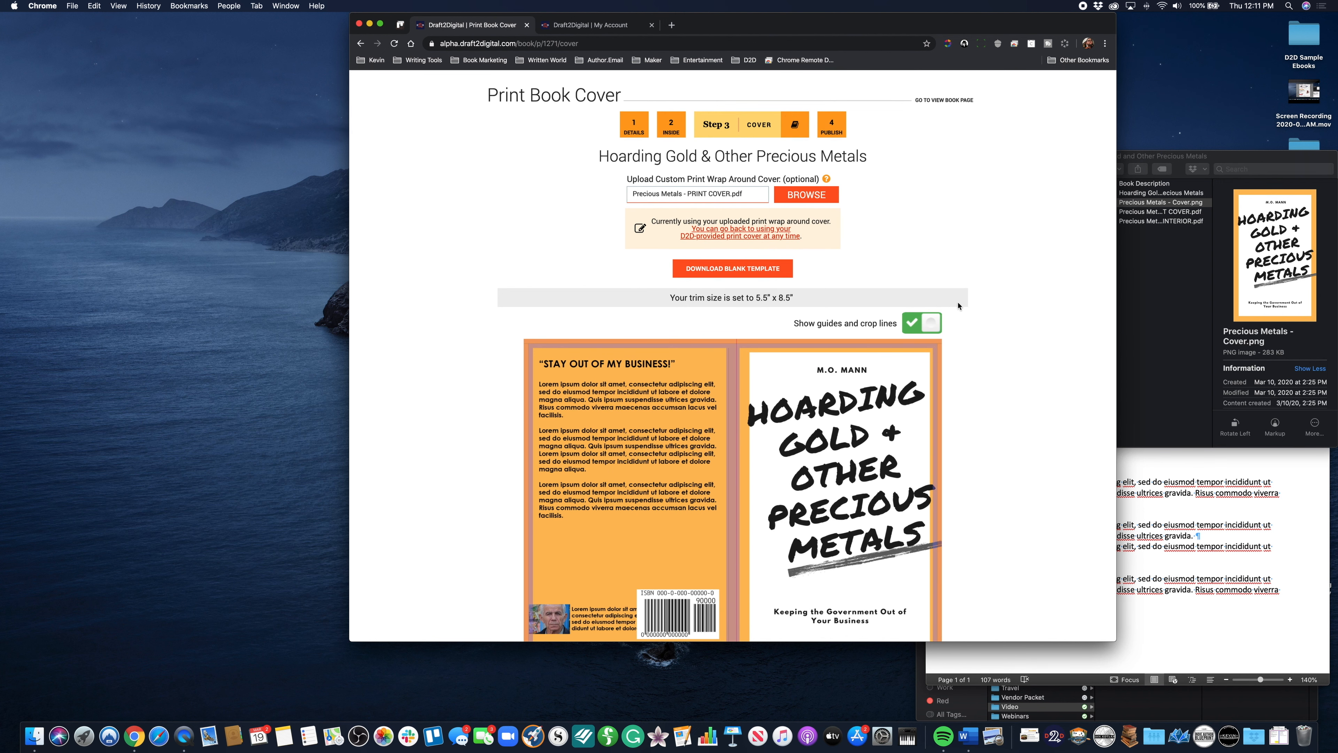
left_click(730, 232)
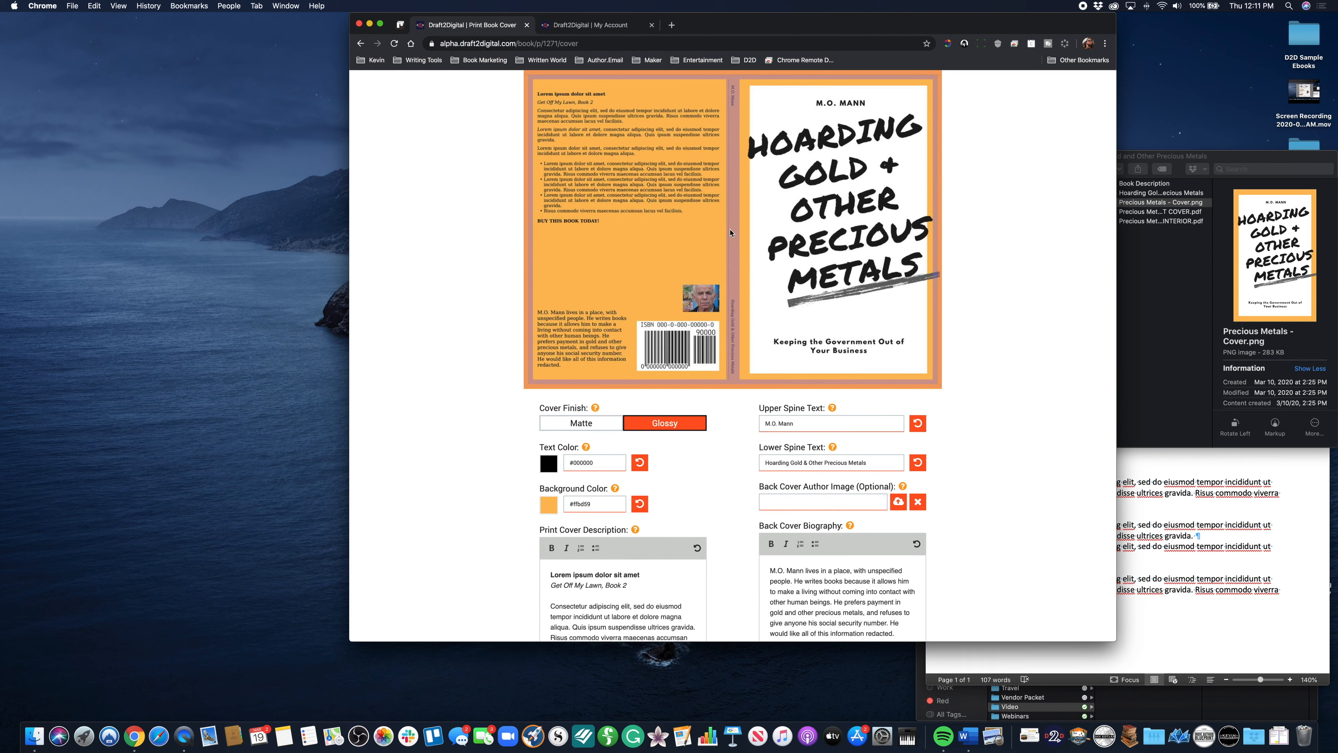
scroll(731, 233, "up", 4)
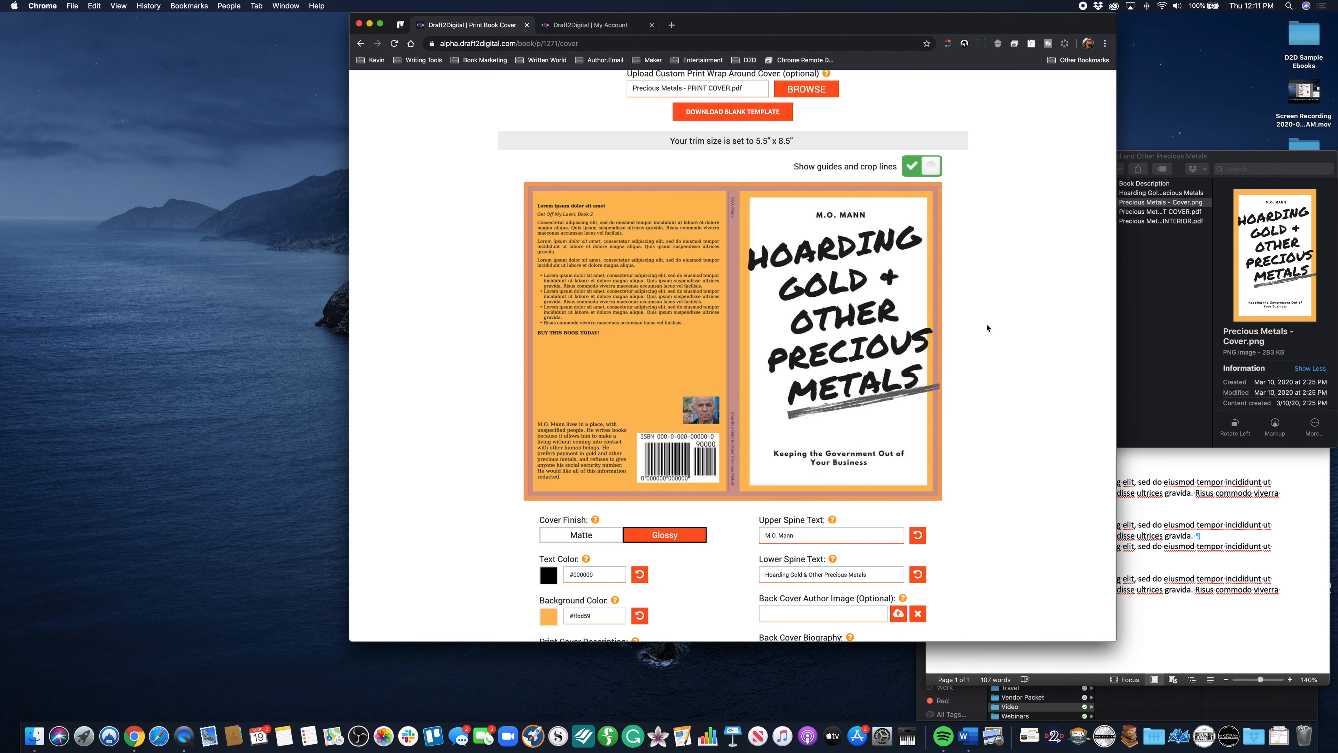
- Save the print cover with the glossy finish and existing cover settings, and continue to the publishing step
scroll(706, 297, "down", 5)
scroll(712, 326, "up", 1)
scroll(711, 326, "down", 1)
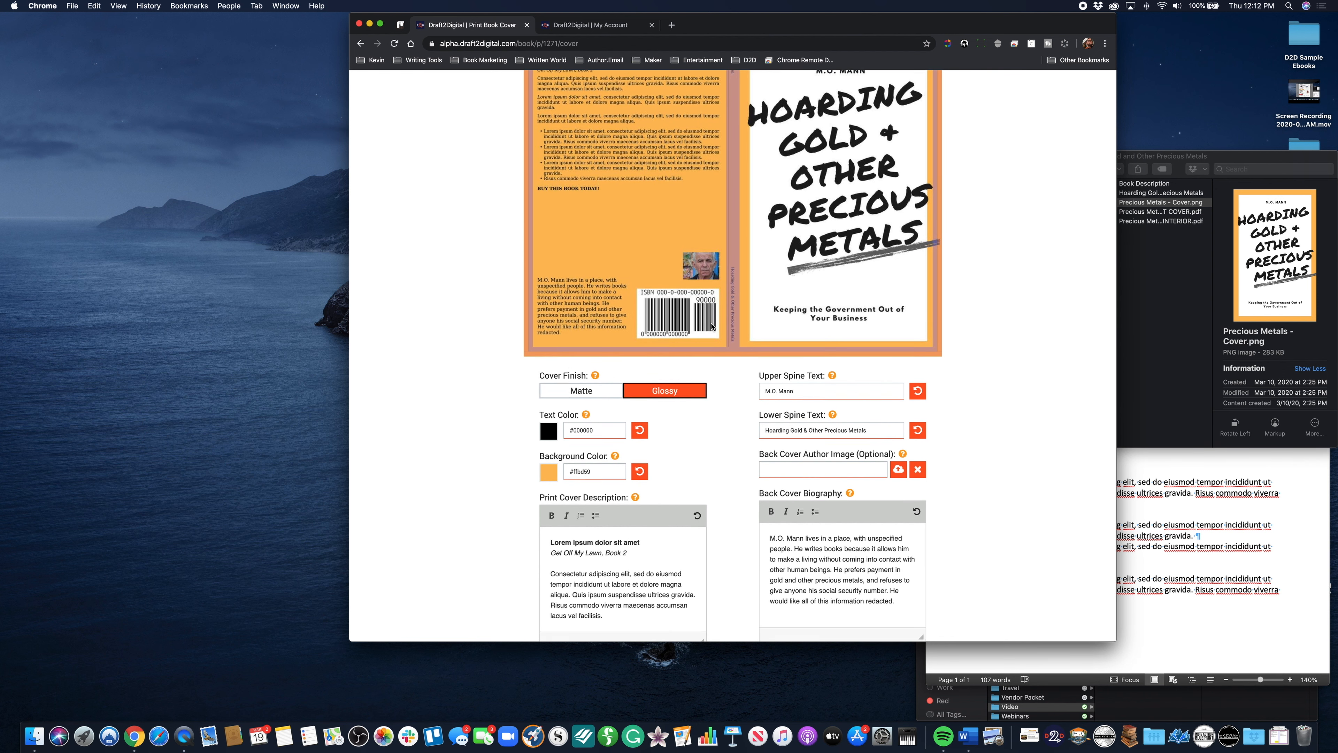
scroll(711, 326, "down", 2)
scroll(710, 327, "down", 8)
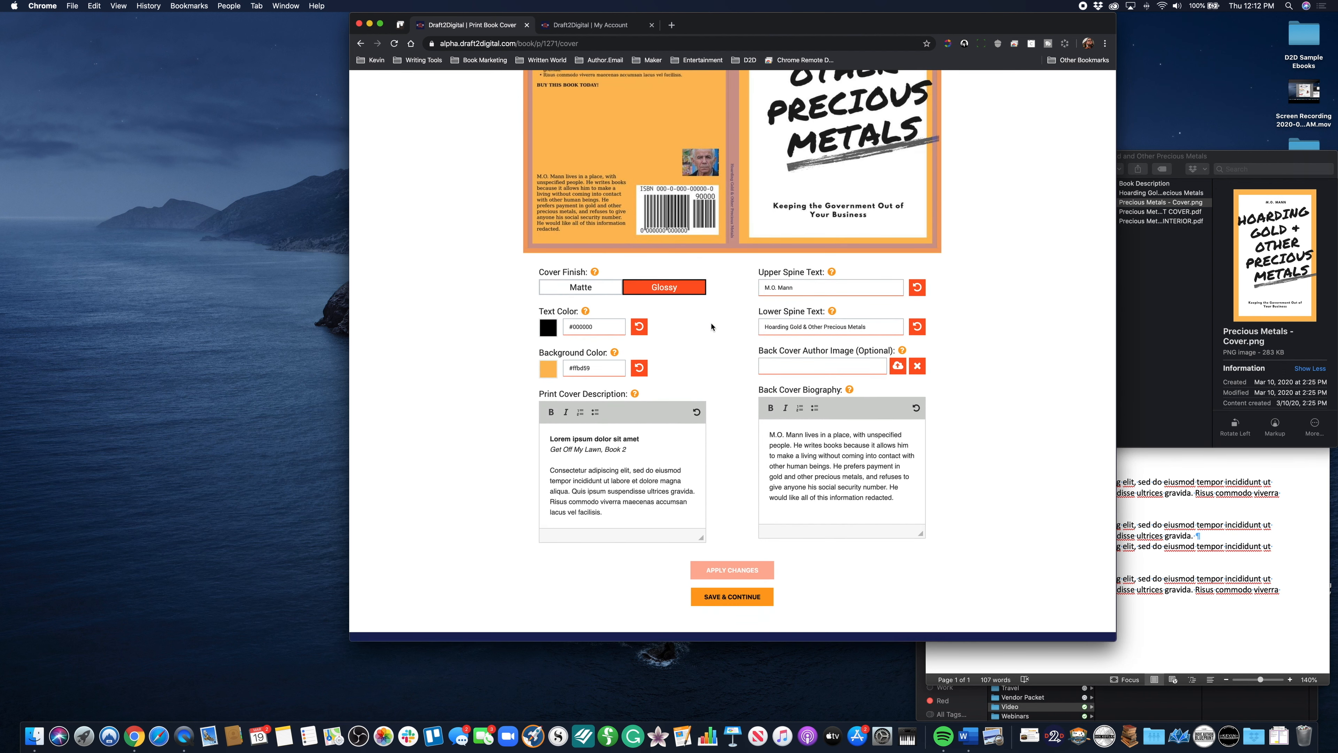
scroll(712, 326, "down", 1)
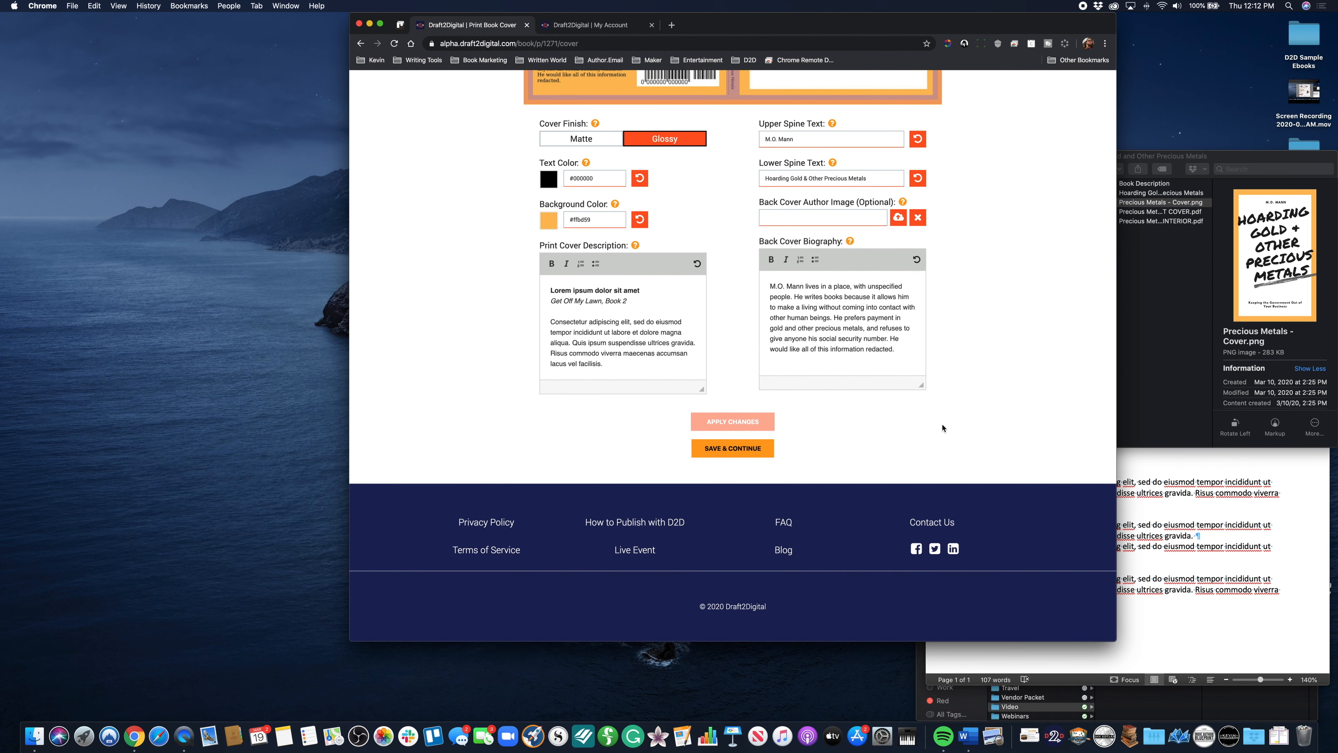
left_click(721, 450)
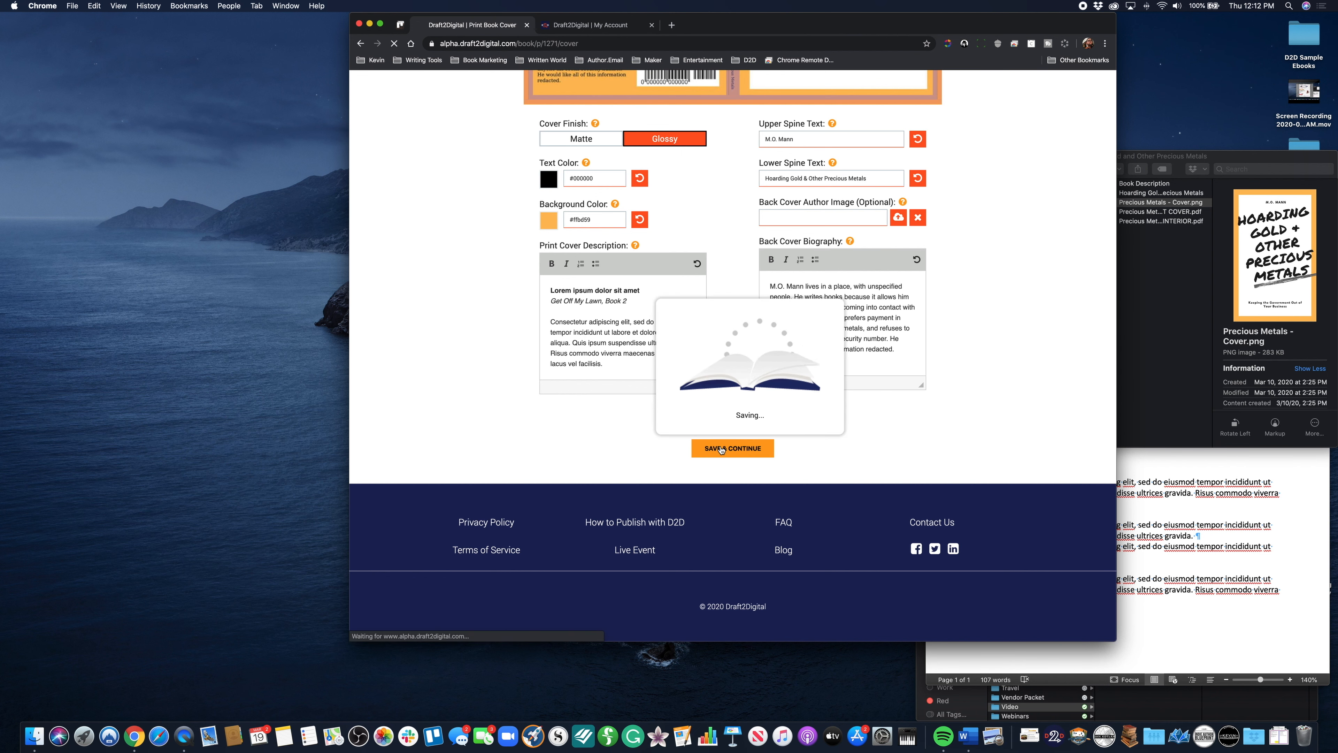